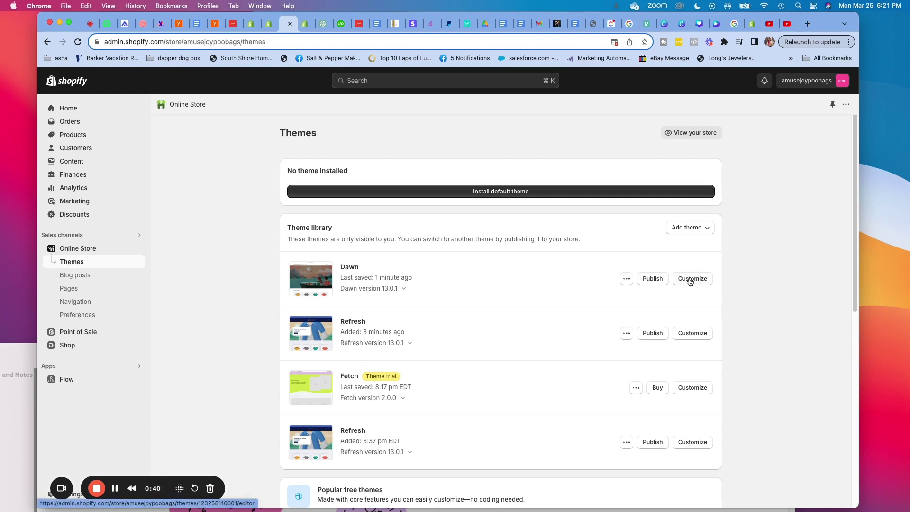
- Open the Dawn draft theme for customization and switch the edited template to the Password page
{"action": "left_click", "coordinate": [689, 282]}
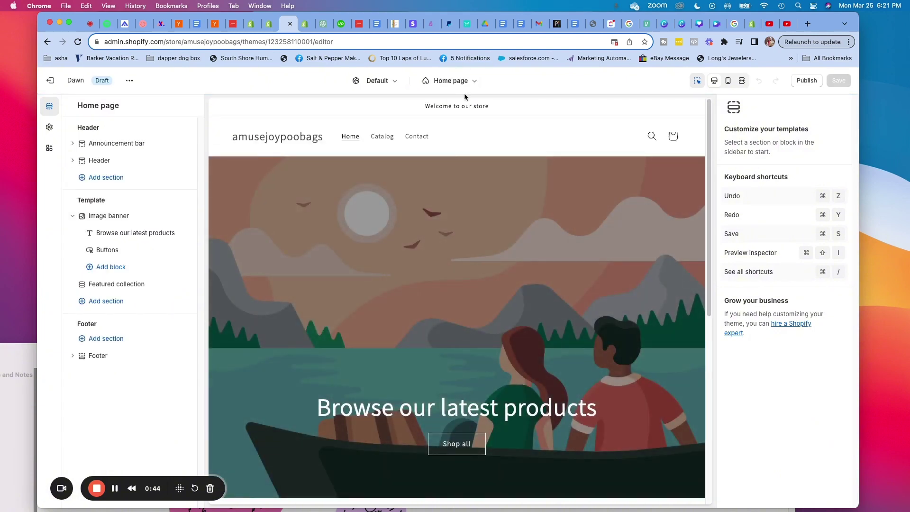
{"action": "left_click", "coordinate": [471, 85]}
{"action": "scroll", "coordinate": [524, 243], "scroll_direction": "down", "scroll_amount": 2}
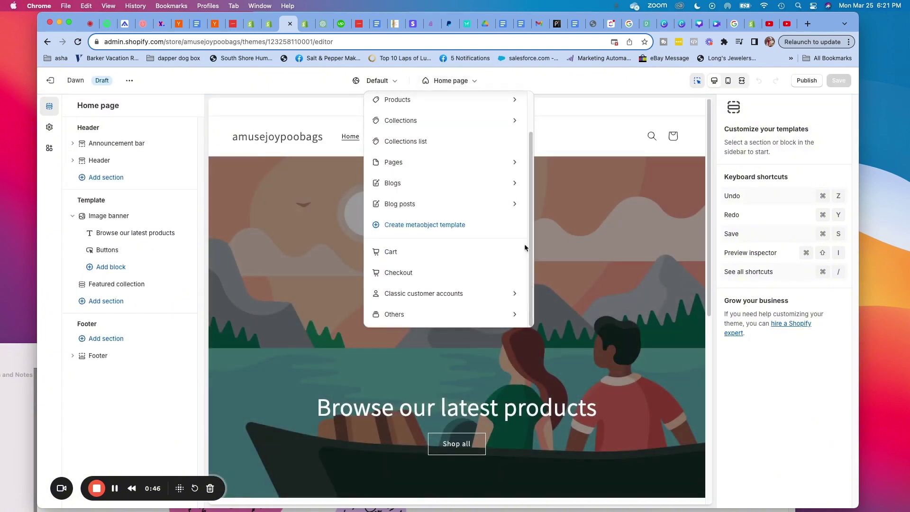
{"action": "left_click", "coordinate": [513, 314]}
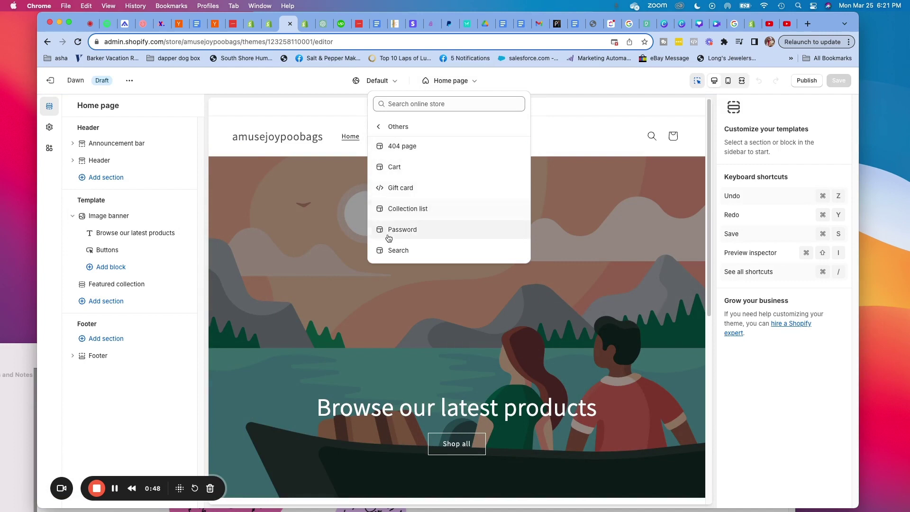
{"action": "left_click", "coordinate": [387, 239]}
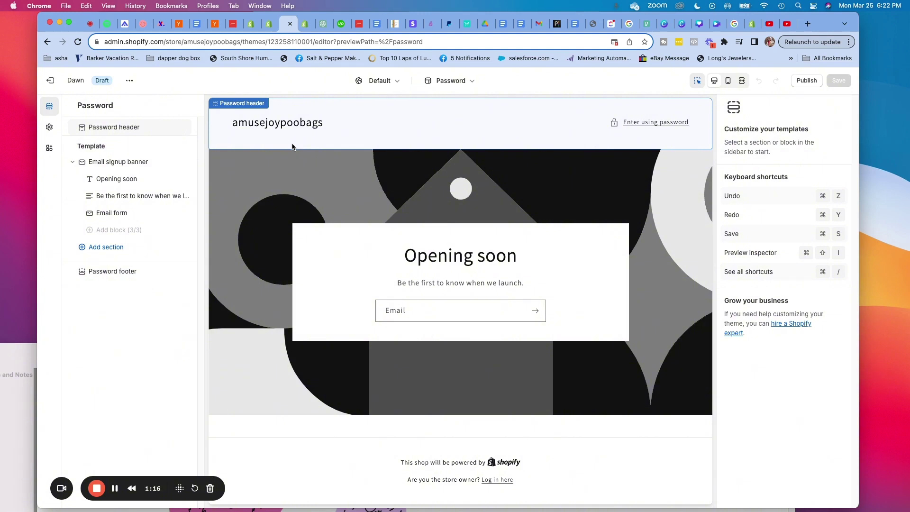
- Select the password header section and review the color schemes in the theme-wide settings
{"action": "left_click", "coordinate": [254, 125]}
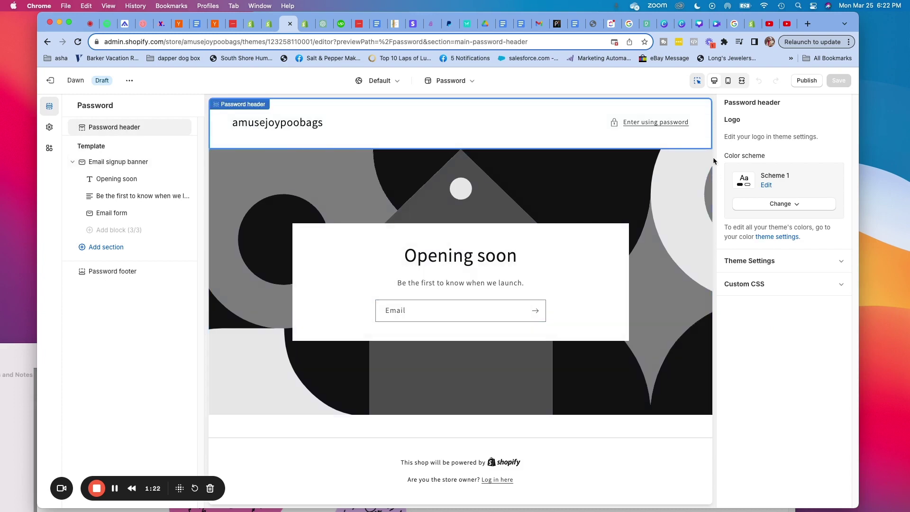
{"action": "left_click", "coordinate": [48, 127]}
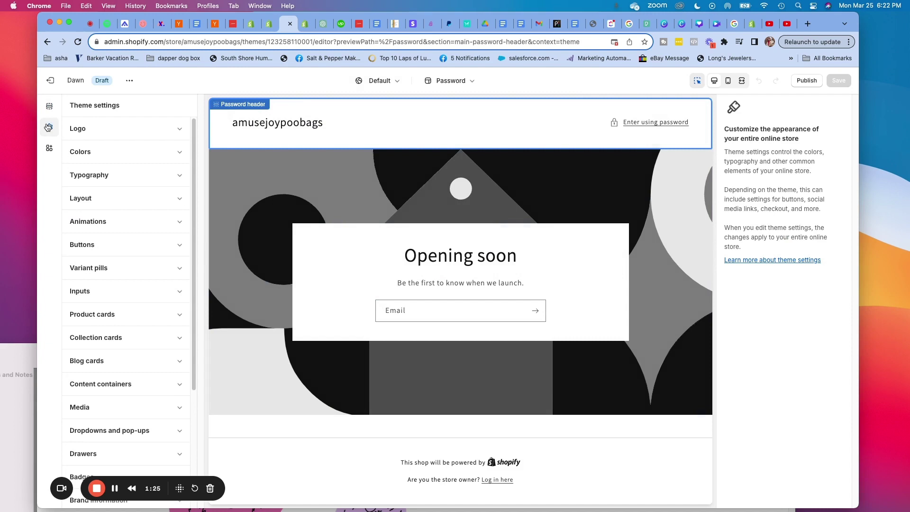
{"action": "left_click", "coordinate": [78, 152]}
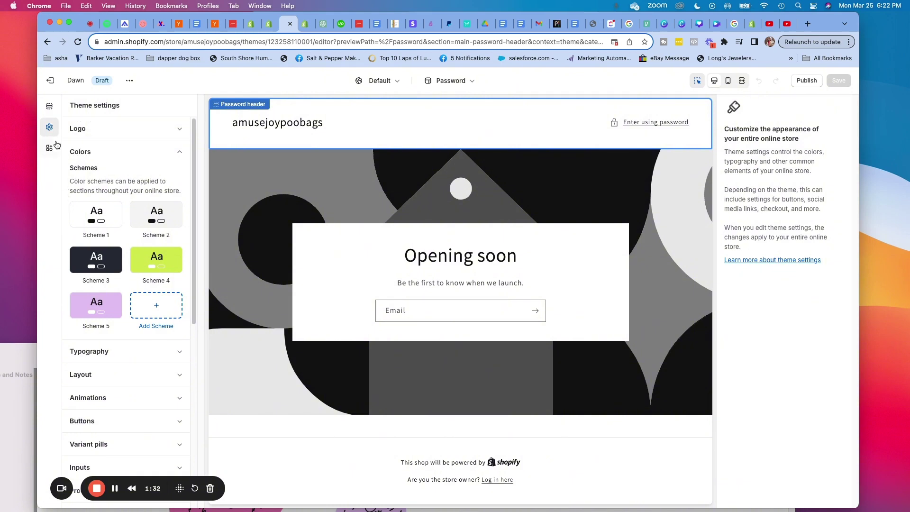
{"action": "left_click", "coordinate": [49, 105]}
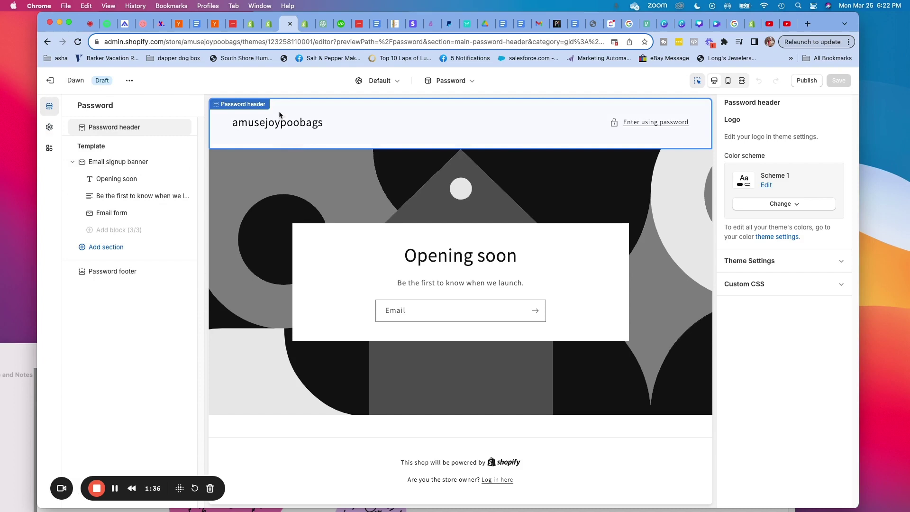
- Set the theme logo in the password header's theme settings to the amusejoy_2 image from the store library
{"action": "left_click", "coordinate": [745, 262]}
{"action": "scroll", "coordinate": [782, 322], "scroll_direction": "down", "scroll_amount": 2}
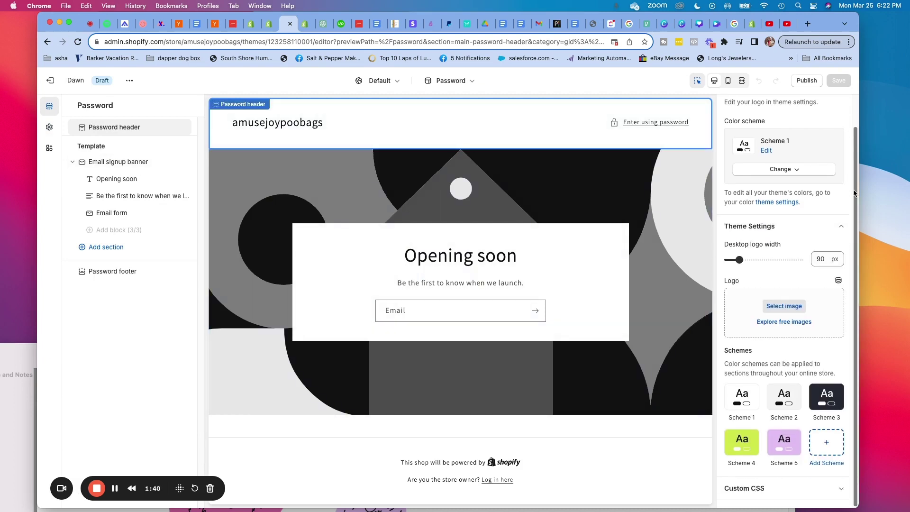
{"action": "left_click", "coordinate": [784, 306]}
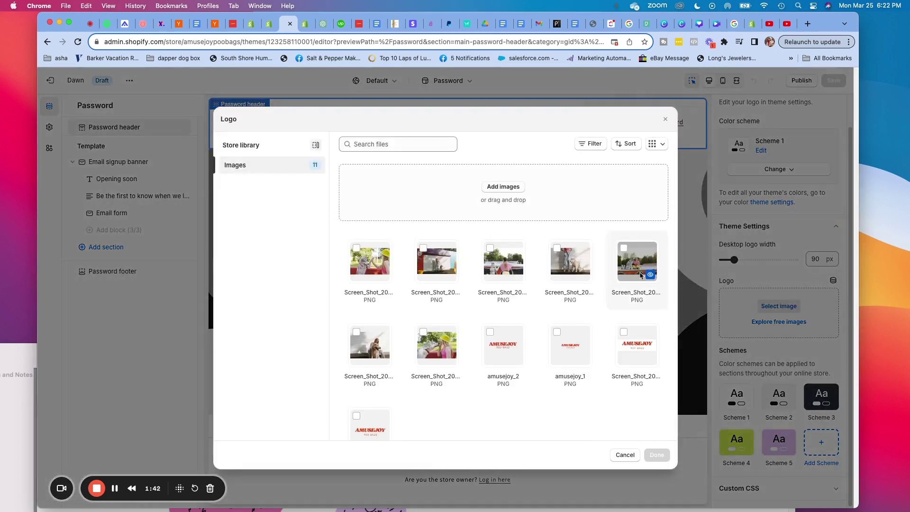
{"action": "left_click", "coordinate": [490, 332]}
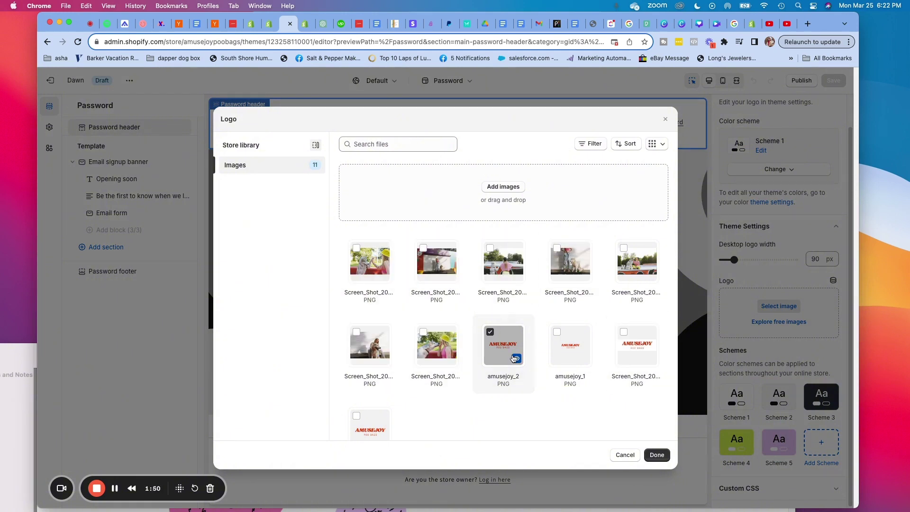
{"action": "left_click", "coordinate": [656, 455]}
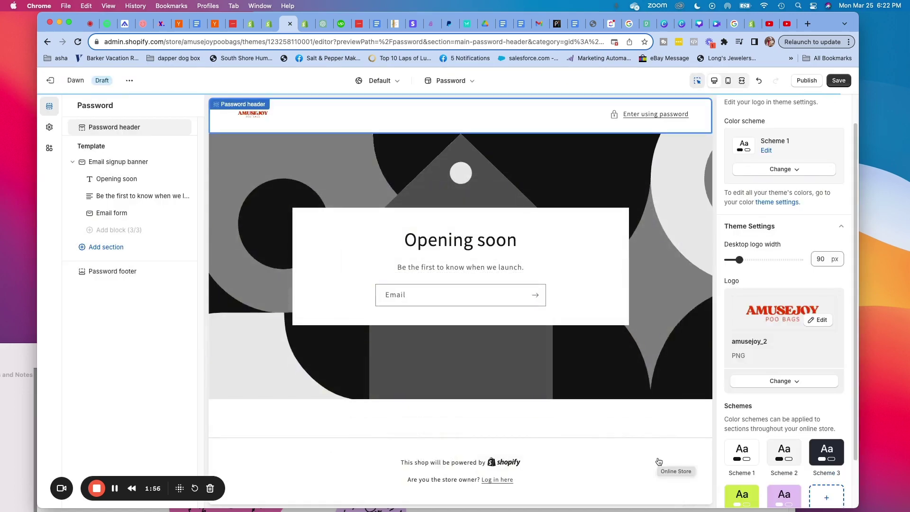
- Set the desktop logo width to 180 px
{"action": "scroll", "coordinate": [855, 196], "scroll_direction": "down", "scroll_amount": 2}
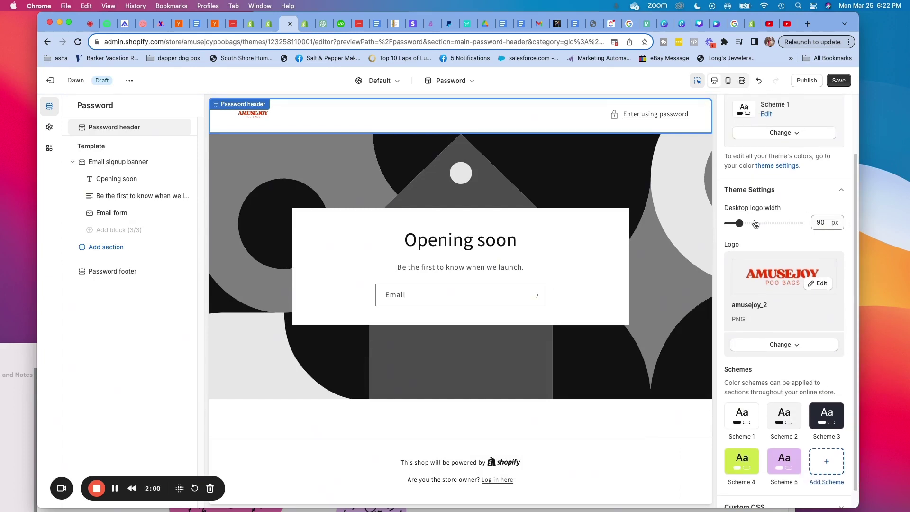
{"action": "left_click", "coordinate": [754, 223]}
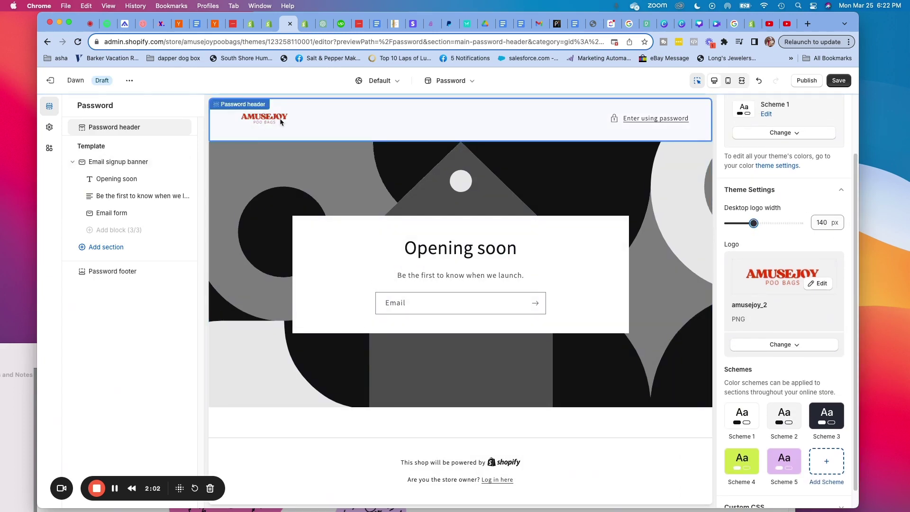
{"action": "left_click", "coordinate": [766, 223]}
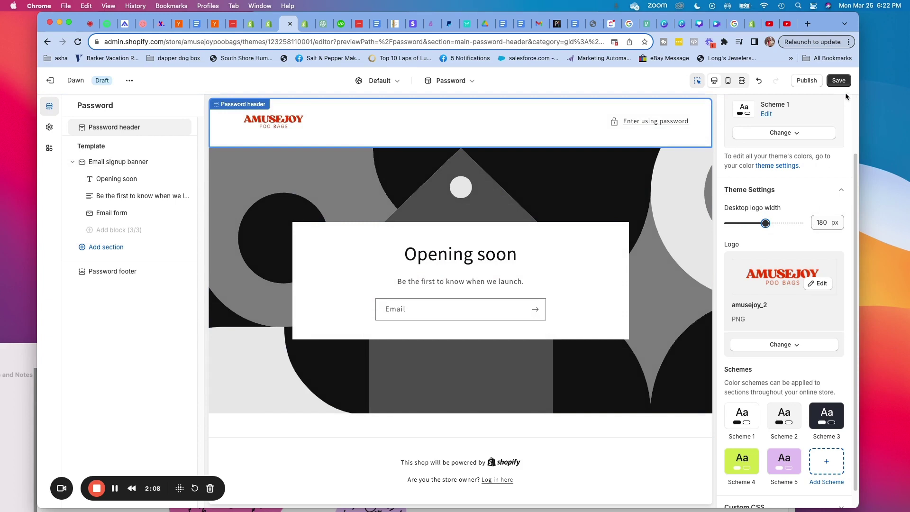
{"action": "left_click_drag", "start_coordinate": [856, 173], "coordinate": [856, 186]}
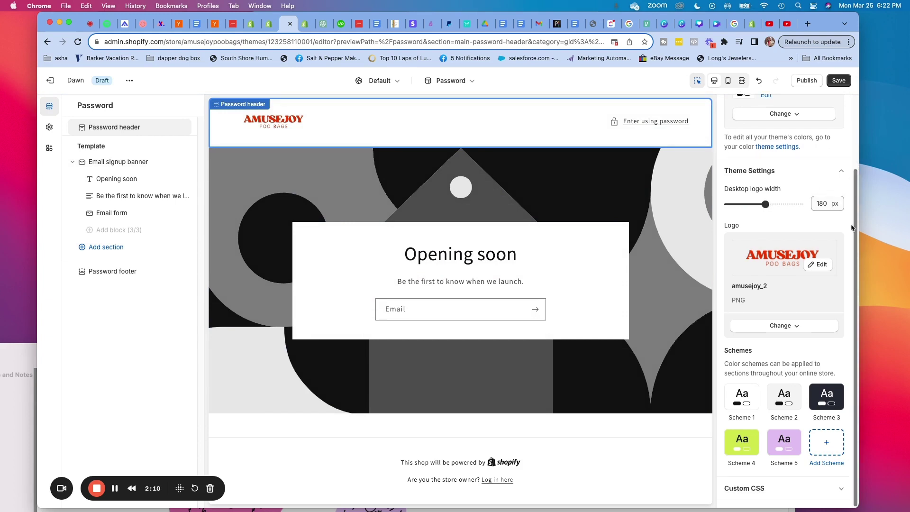
{"action": "scroll", "coordinate": [846, 138], "scroll_direction": "up", "scroll_amount": 2}
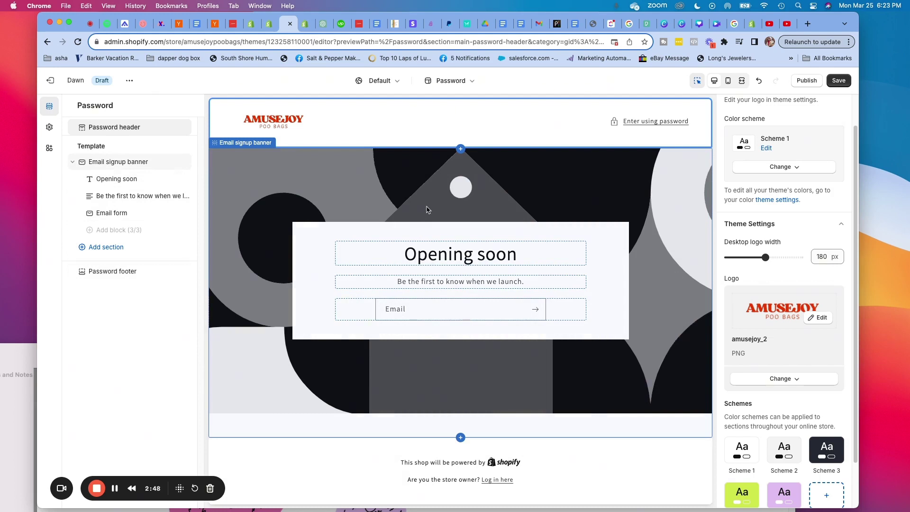
- Set the email signup banner's background image to the store library photo Screen_Shot_2024-03-25_at_5.23.50_PM
{"action": "left_click", "coordinate": [299, 174]}
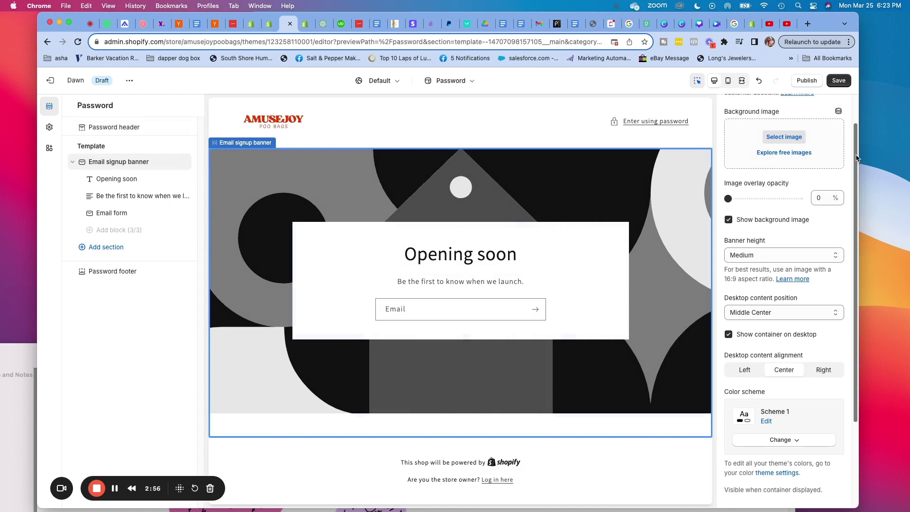
{"action": "scroll", "coordinate": [773, 147], "scroll_direction": "up", "scroll_amount": 2}
{"action": "left_click", "coordinate": [784, 176]}
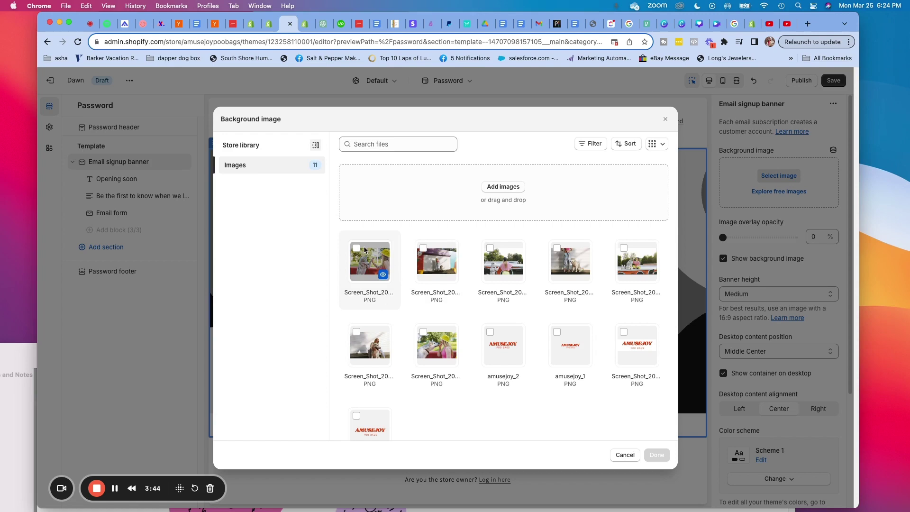
{"action": "left_click", "coordinate": [643, 261]}
{"action": "left_click", "coordinate": [657, 455]}
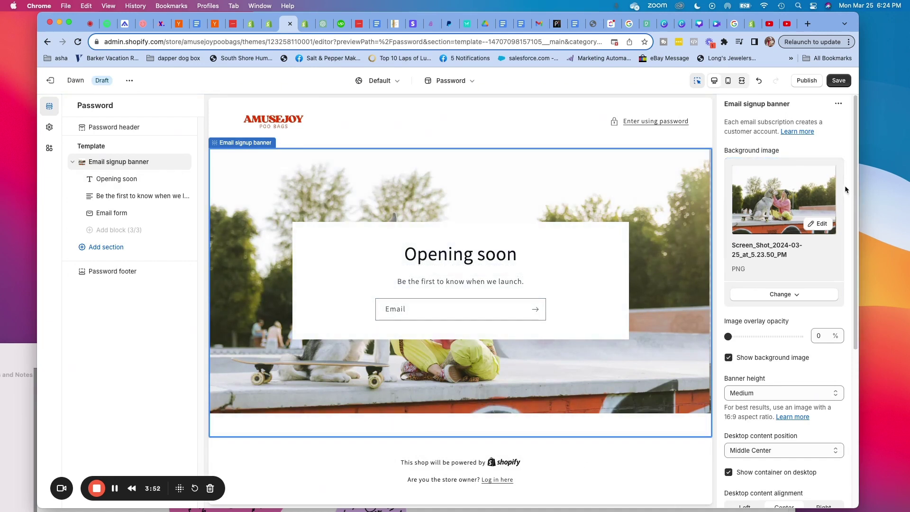
- Set the email signup banner's height to Large
{"action": "scroll", "coordinate": [844, 199], "scroll_direction": "down", "scroll_amount": 3}
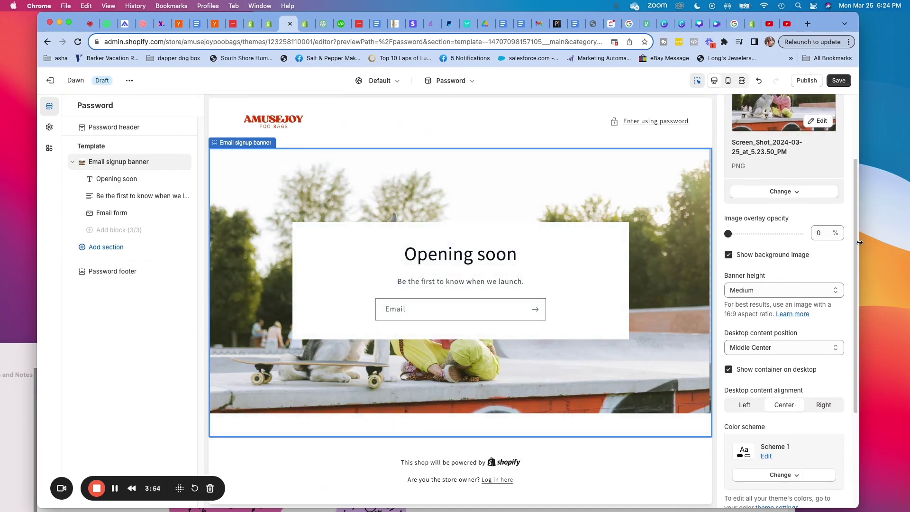
{"action": "left_click", "coordinate": [737, 290]}
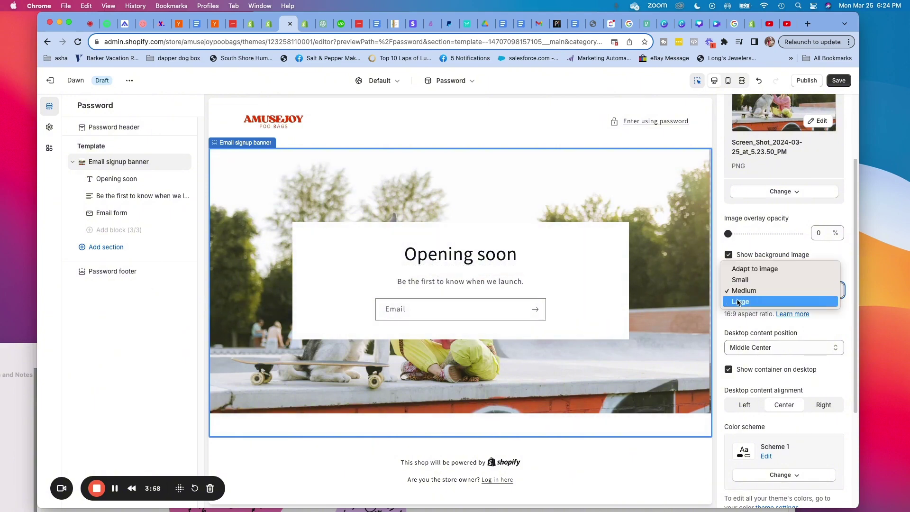
{"action": "left_click", "coordinate": [737, 301]}
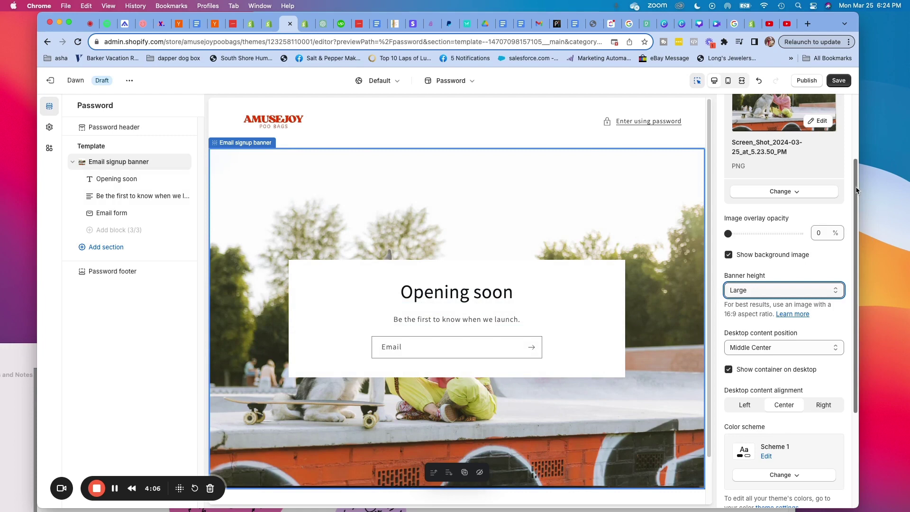
- Try the Top Center desktop content position for the email signup banner and settle on Bottom Center
{"action": "scroll", "coordinate": [859, 240], "scroll_direction": "down", "scroll_amount": 3}
{"action": "scroll", "coordinate": [858, 239], "scroll_direction": "down", "scroll_amount": 3}
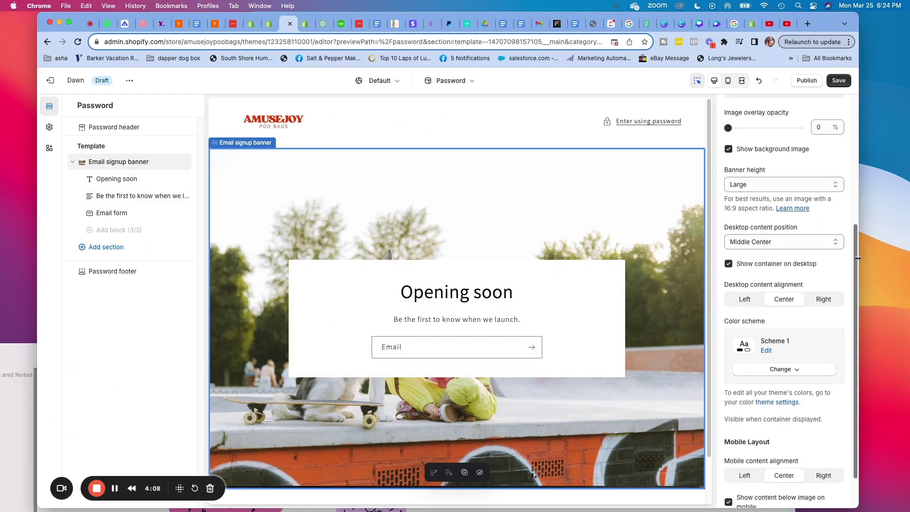
{"action": "scroll", "coordinate": [865, 316], "scroll_direction": "up", "scroll_amount": 5}
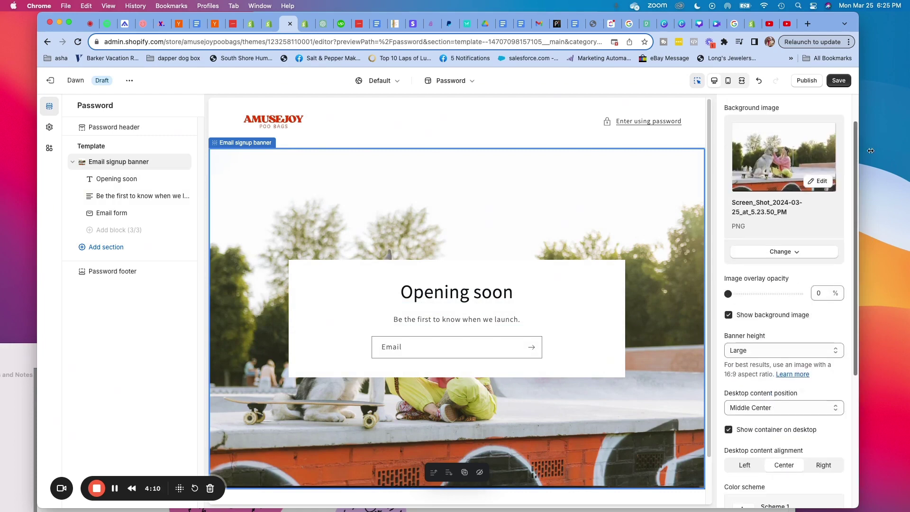
{"action": "scroll", "coordinate": [870, 142], "scroll_direction": "down", "scroll_amount": 4}
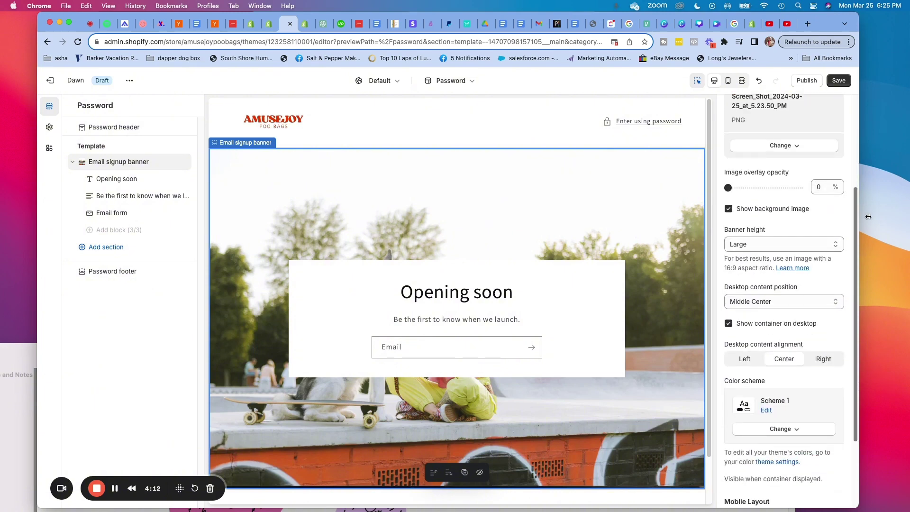
{"action": "scroll", "coordinate": [867, 216], "scroll_direction": "down", "scroll_amount": 3}
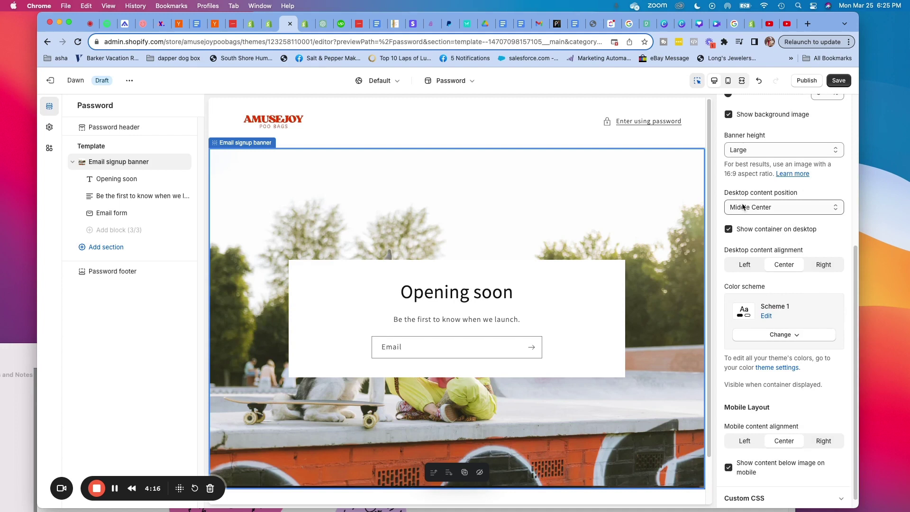
{"action": "left_click", "coordinate": [743, 207]}
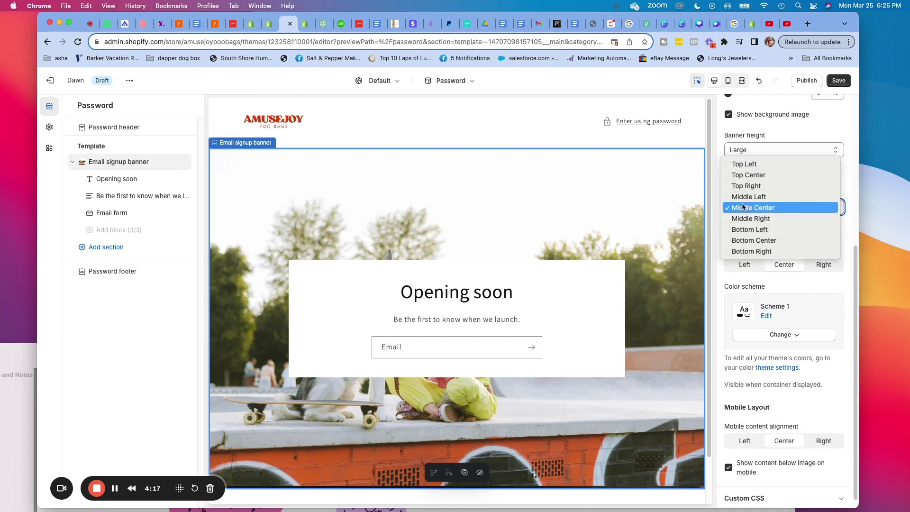
{"action": "left_click", "coordinate": [741, 174]}
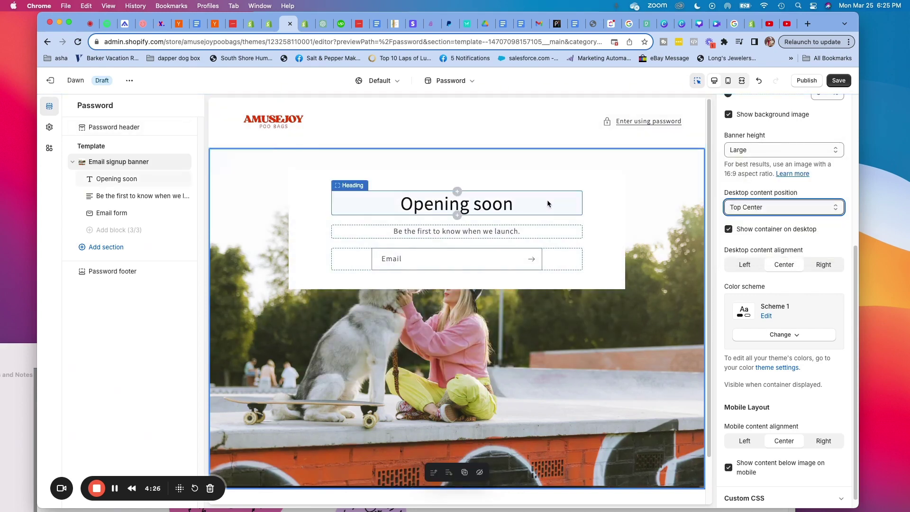
{"action": "left_click", "coordinate": [747, 207]}
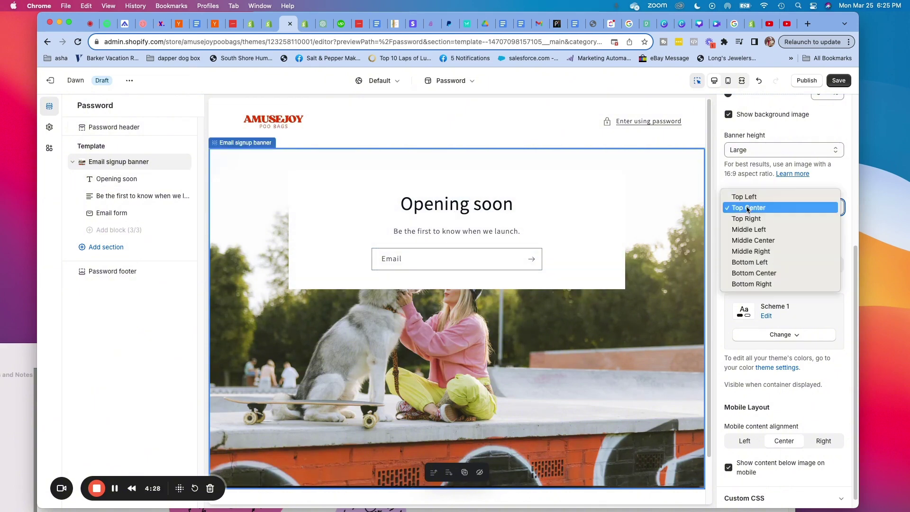
{"action": "left_click", "coordinate": [749, 273]}
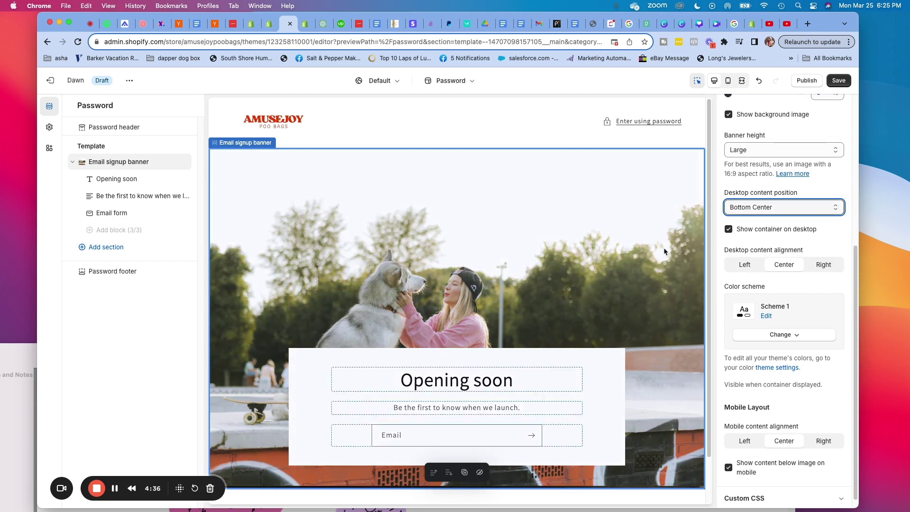
- Hide the email signup banner's container on desktop and set its image overlay opacity to 50%
{"action": "left_click", "coordinate": [728, 229]}
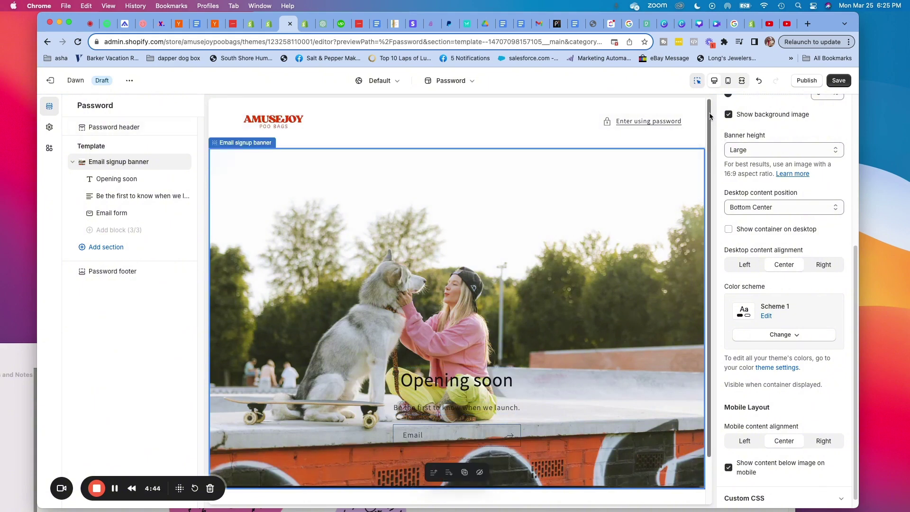
{"action": "scroll", "coordinate": [710, 165], "scroll_direction": "down", "scroll_amount": 3}
{"action": "scroll", "coordinate": [710, 165], "scroll_direction": "up", "scroll_amount": 3}
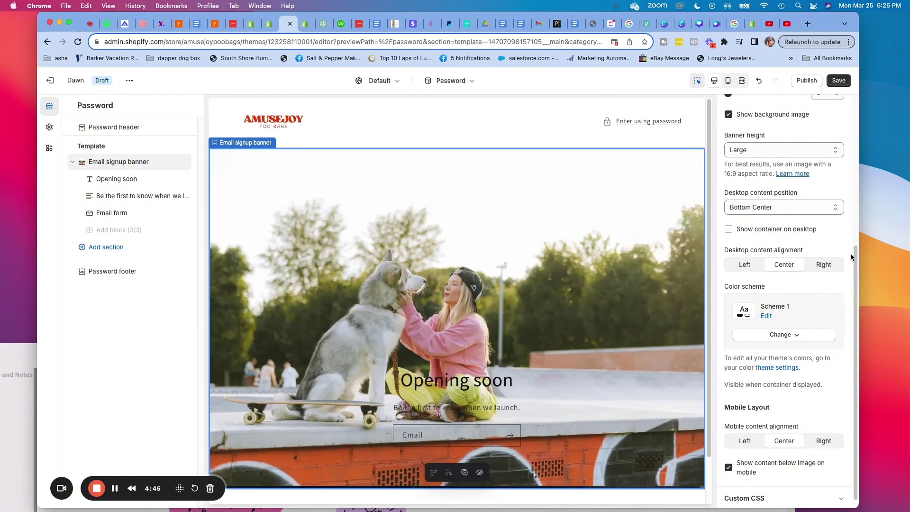
{"action": "left_click_drag", "start_coordinate": [854, 264], "coordinate": [852, 193]}
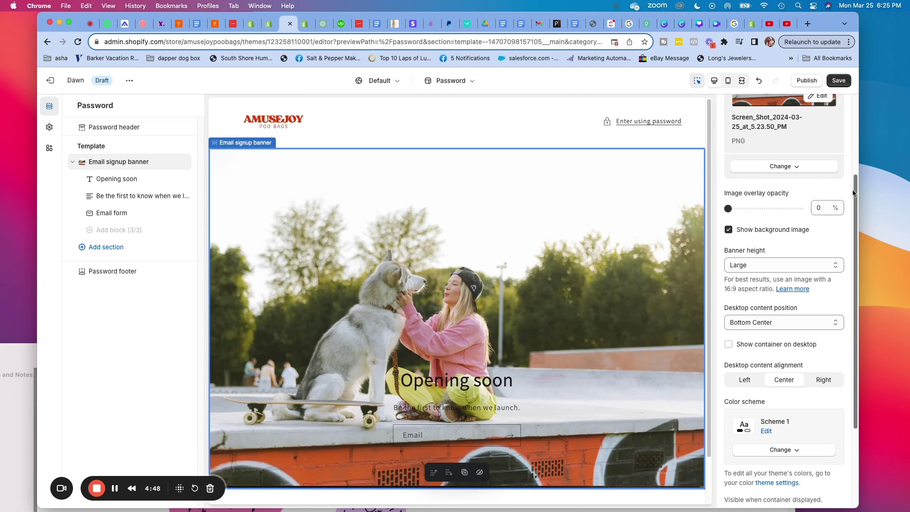
{"action": "left_click_drag", "start_coordinate": [728, 208], "coordinate": [764, 209]}
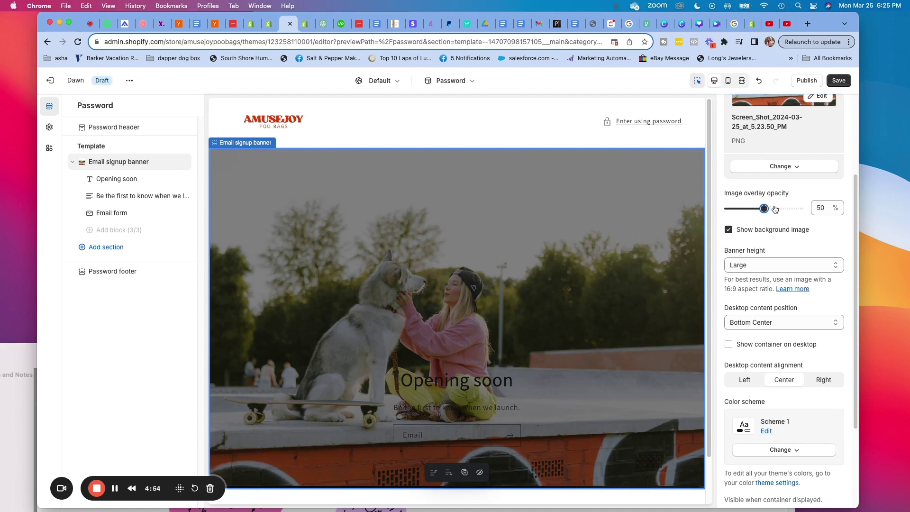
- Set the email signup banner's image overlay opacity to 10% and preview the page at mobile size
{"action": "left_click_drag", "start_coordinate": [768, 209], "coordinate": [735, 208]}
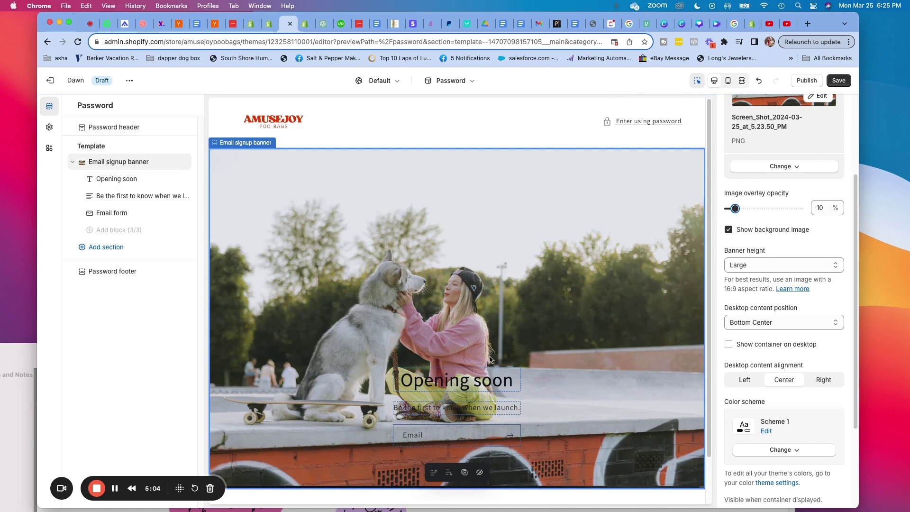
{"action": "left_click", "coordinate": [729, 81]}
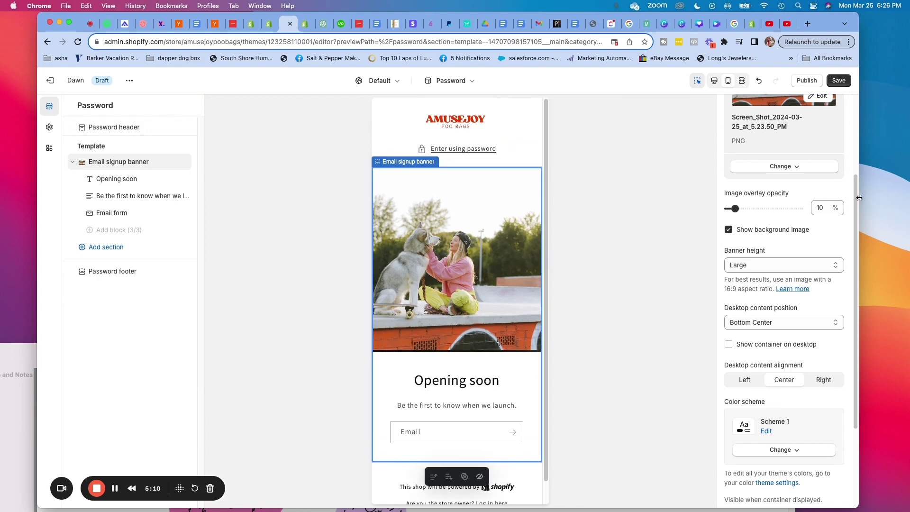
- Try turning off the banner's Show content below image on mobile option and turn it back on
{"action": "scroll", "coordinate": [858, 198], "scroll_direction": "down", "scroll_amount": 5}
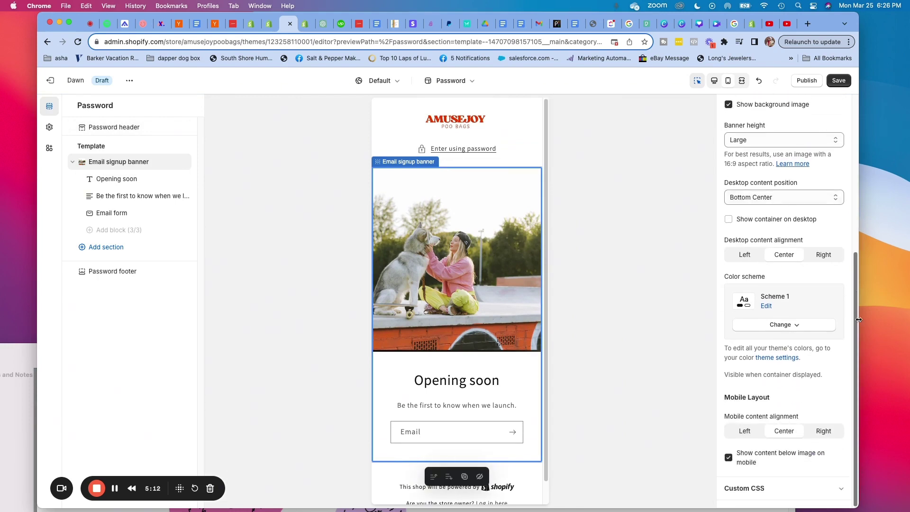
{"action": "left_click", "coordinate": [728, 458]}
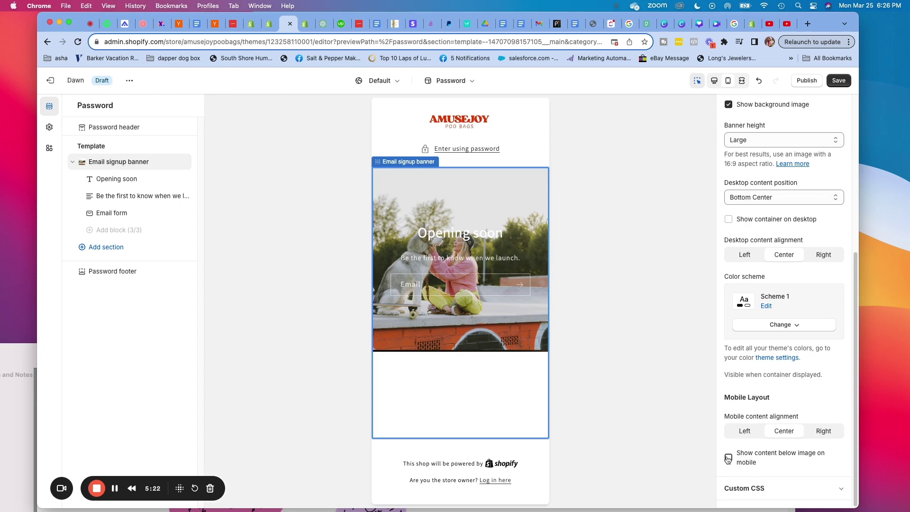
{"action": "left_click", "coordinate": [727, 458]}
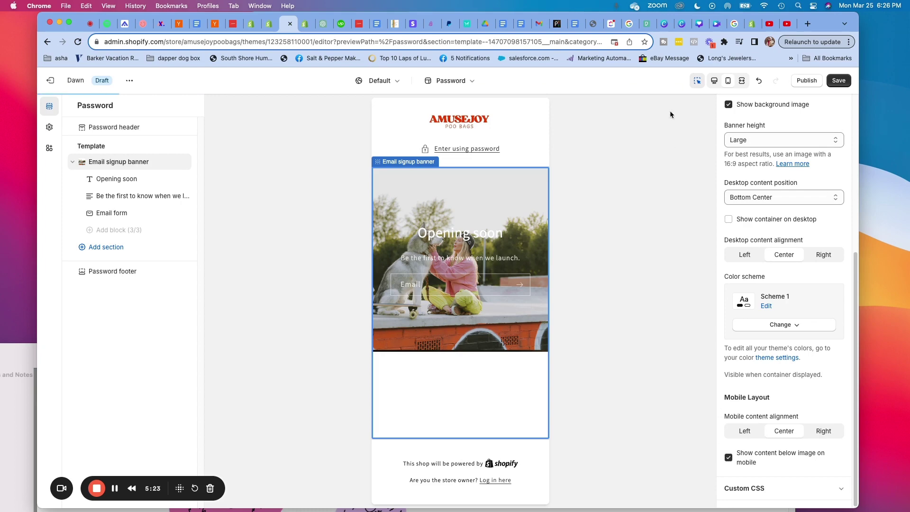
- Check the page in the desktop preview, return to the mobile preview and turn off showing the banner content below the image
{"action": "left_click", "coordinate": [715, 82]}
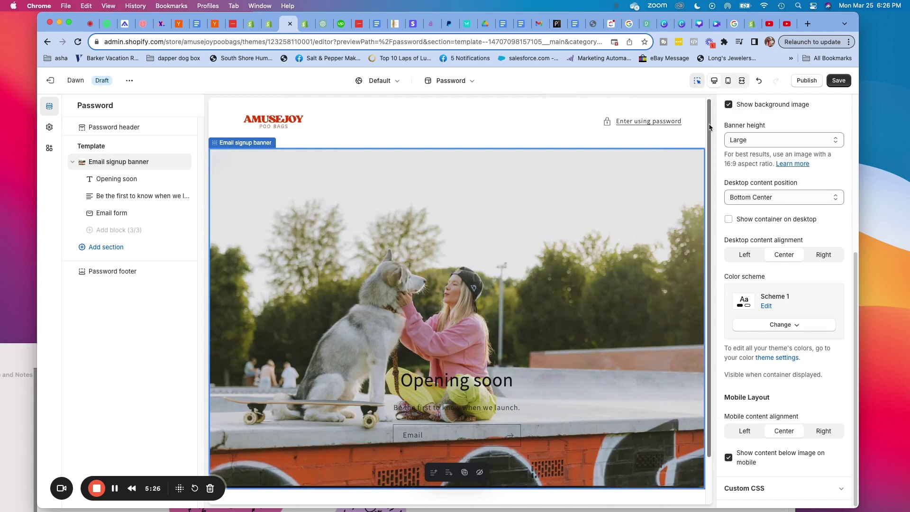
{"action": "left_click_drag", "start_coordinate": [710, 127], "coordinate": [714, 185]}
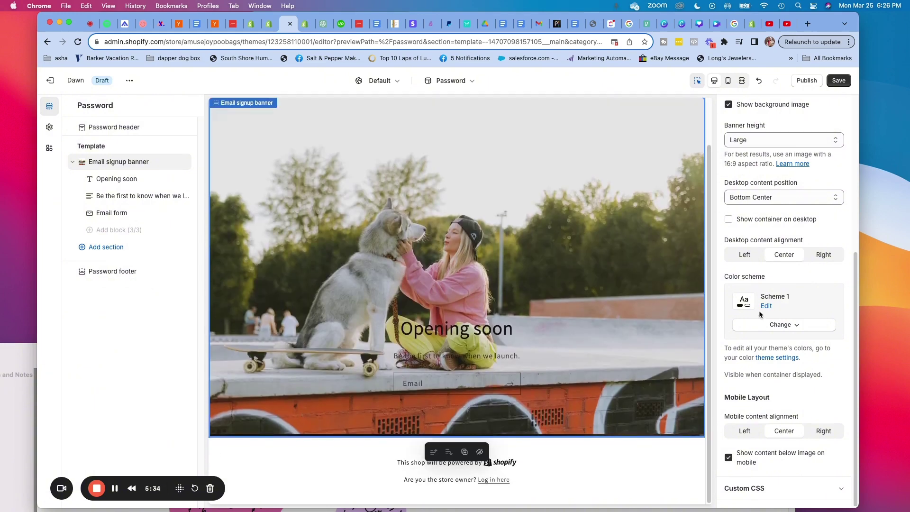
{"action": "left_click", "coordinate": [727, 81]}
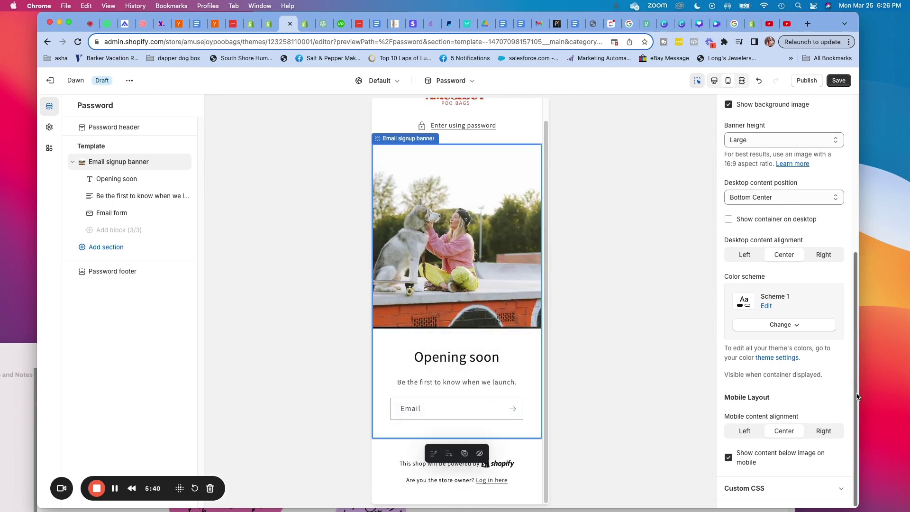
{"action": "left_click", "coordinate": [728, 457]}
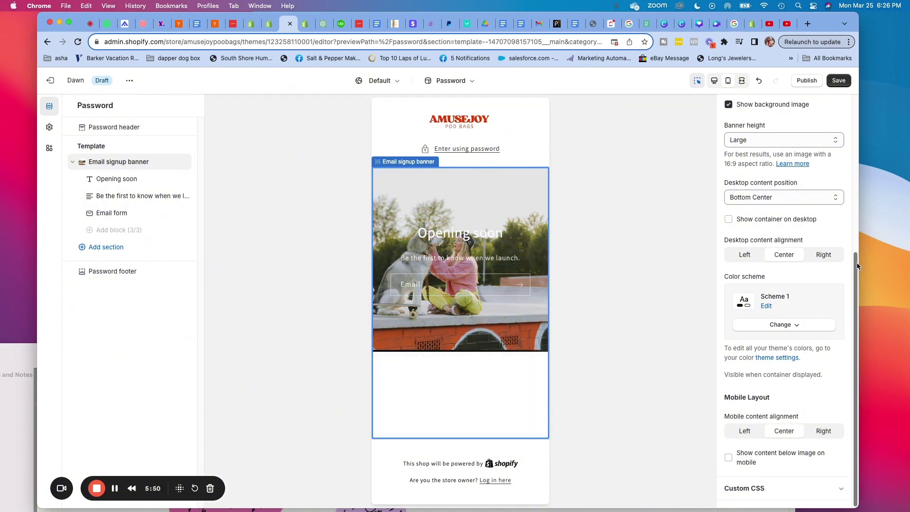
- Set the size of the banner's "Opening soon" heading to Large
{"action": "scroll", "coordinate": [851, 264], "scroll_direction": "up", "scroll_amount": 1}
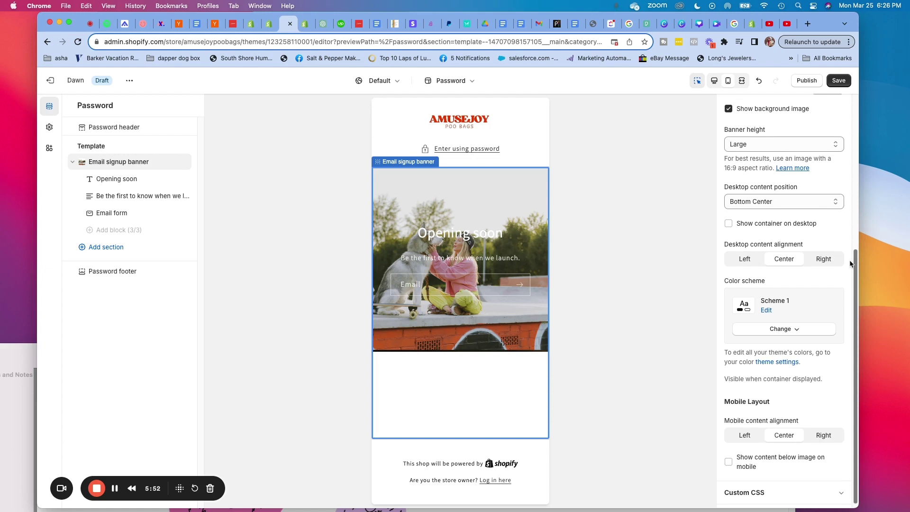
{"action": "left_click_drag", "start_coordinate": [850, 264], "coordinate": [846, 119]}
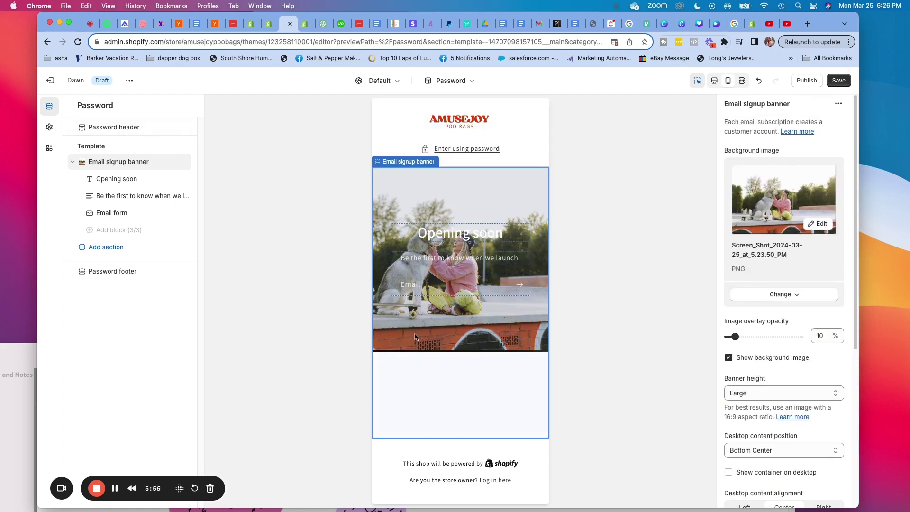
{"action": "left_click", "coordinate": [434, 233]}
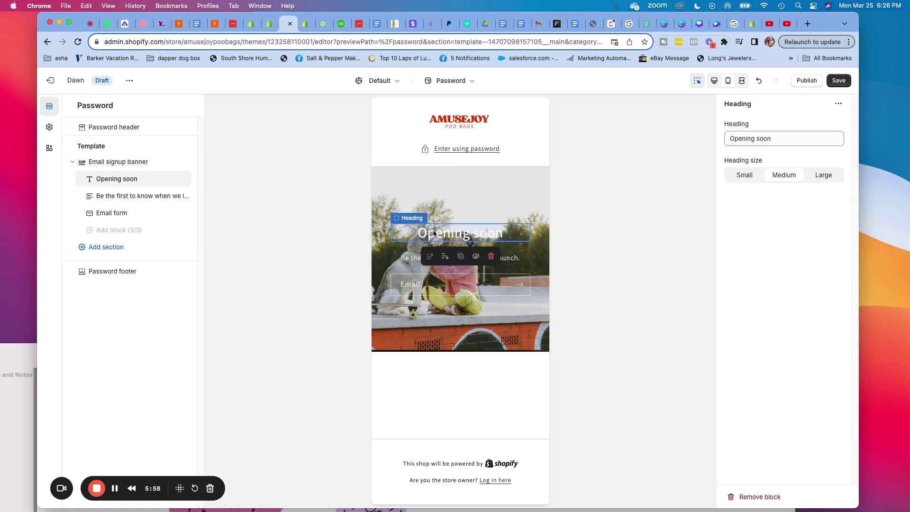
{"action": "left_click", "coordinate": [830, 175]}
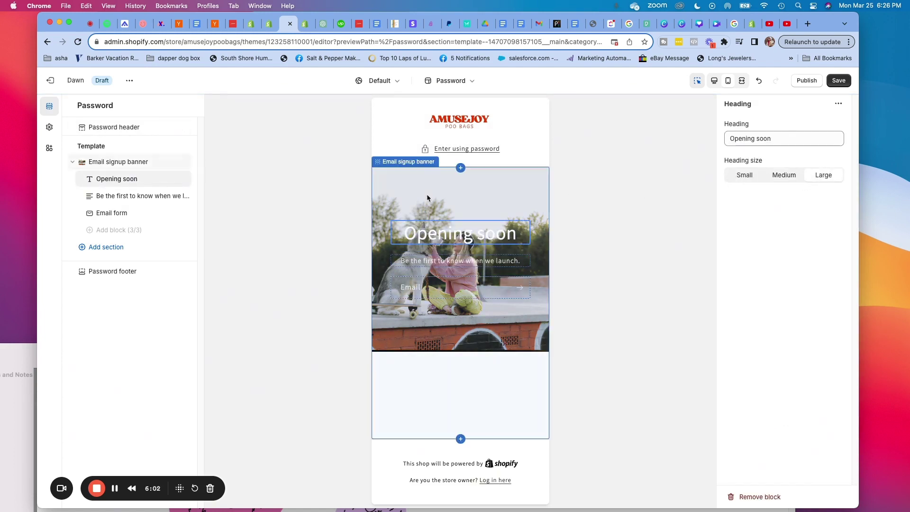
- Try the Medium banner height for the email signup banner and return it to Large
{"action": "left_click", "coordinate": [460, 402]}
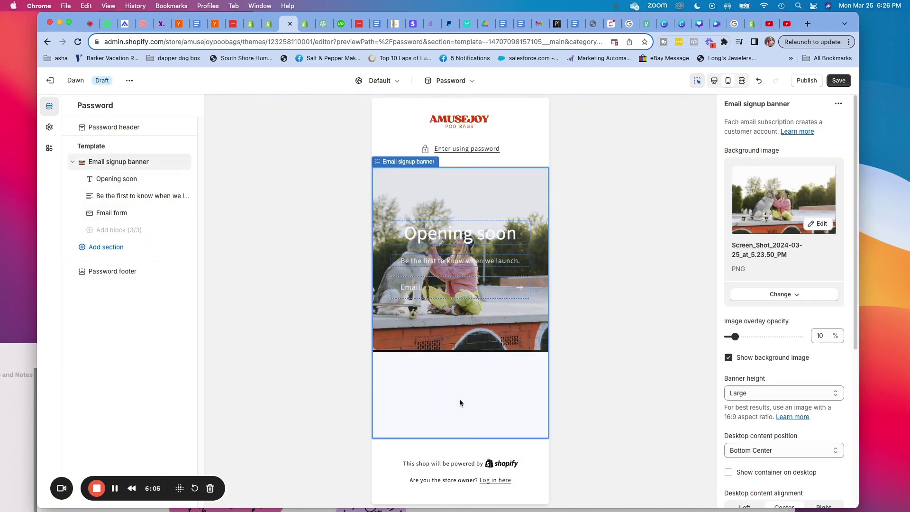
{"action": "left_click", "coordinate": [742, 393]}
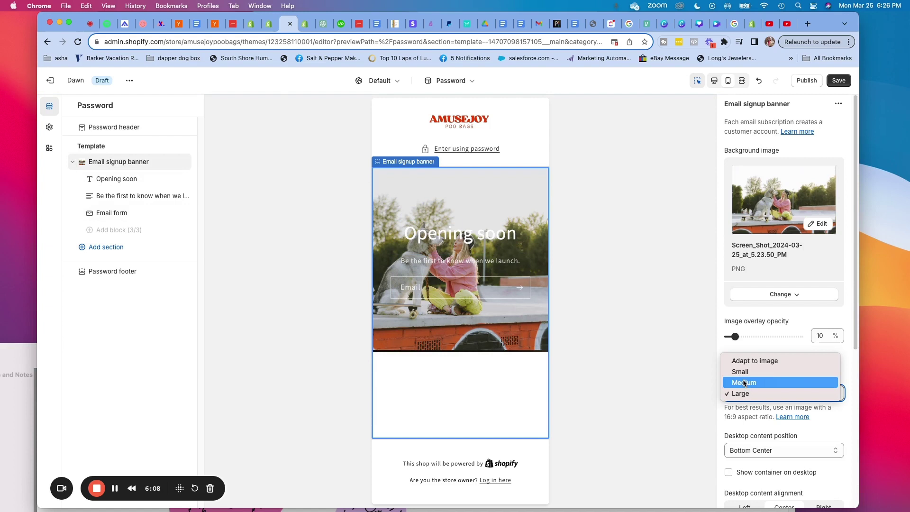
{"action": "left_click", "coordinate": [744, 383]}
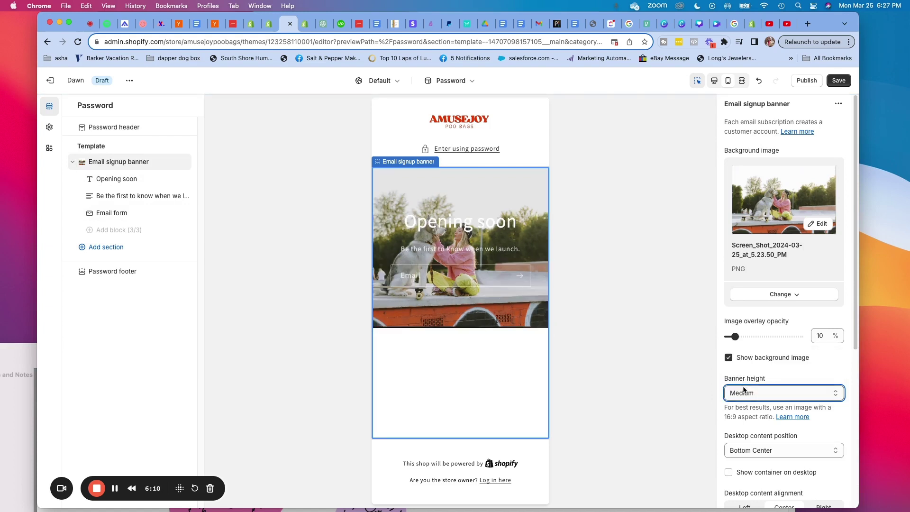
{"action": "left_click", "coordinate": [743, 393]}
{"action": "left_click", "coordinate": [742, 404]}
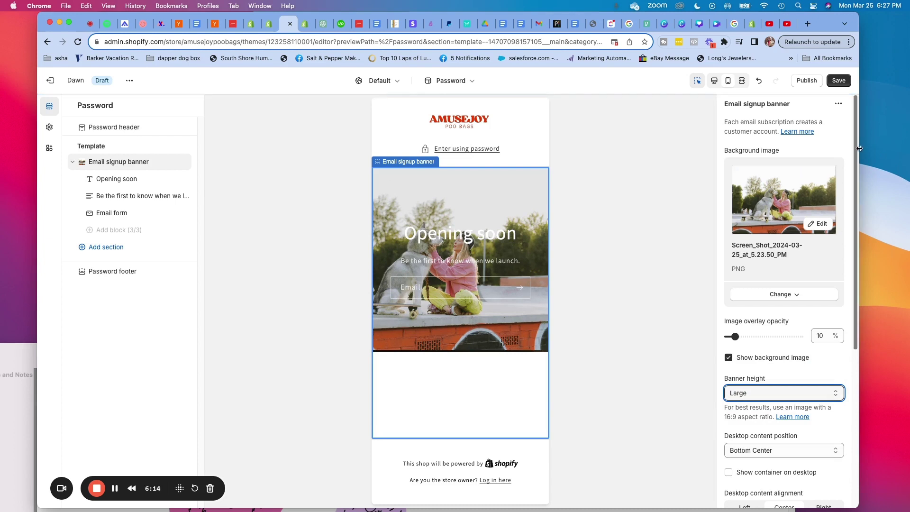
- Turn showing the banner content below the image on mobile back on and check the page in the desktop preview
{"action": "left_click_drag", "start_coordinate": [858, 150], "coordinate": [868, 349]}
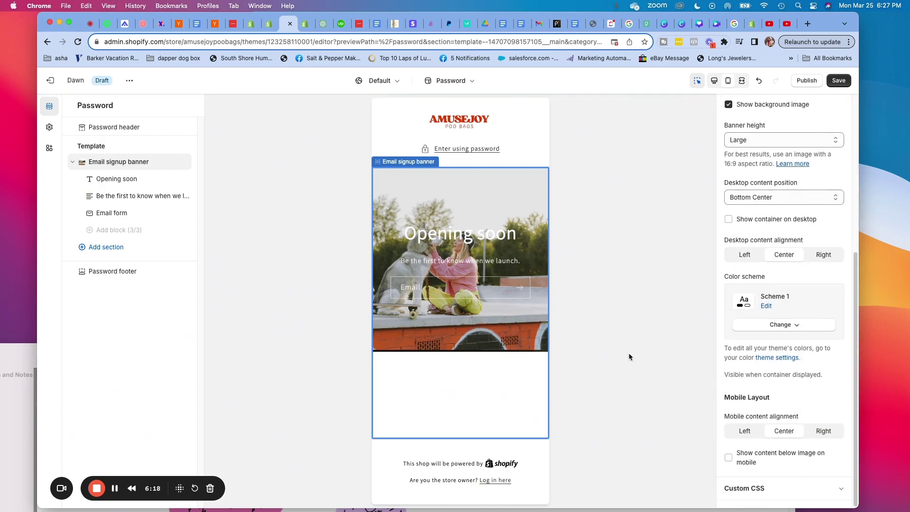
{"action": "left_click", "coordinate": [728, 457]}
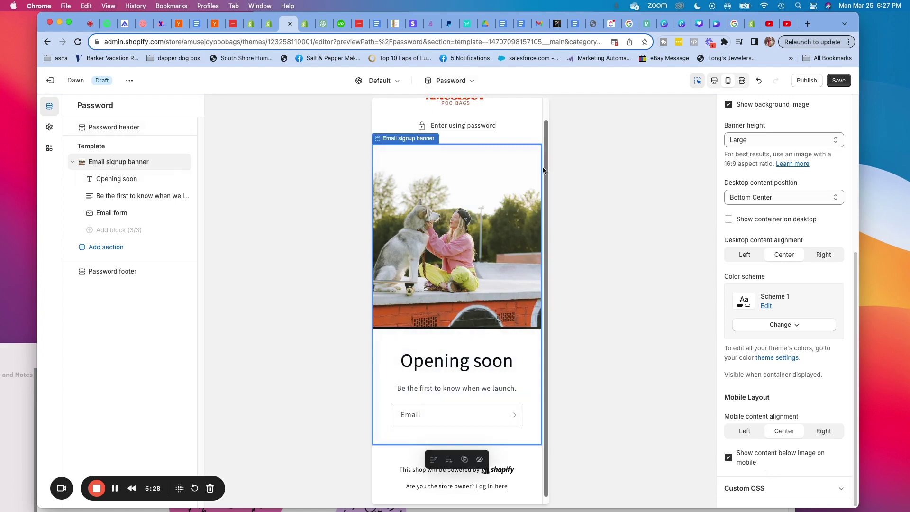
{"action": "scroll", "coordinate": [545, 181], "scroll_direction": "up", "scroll_amount": 1}
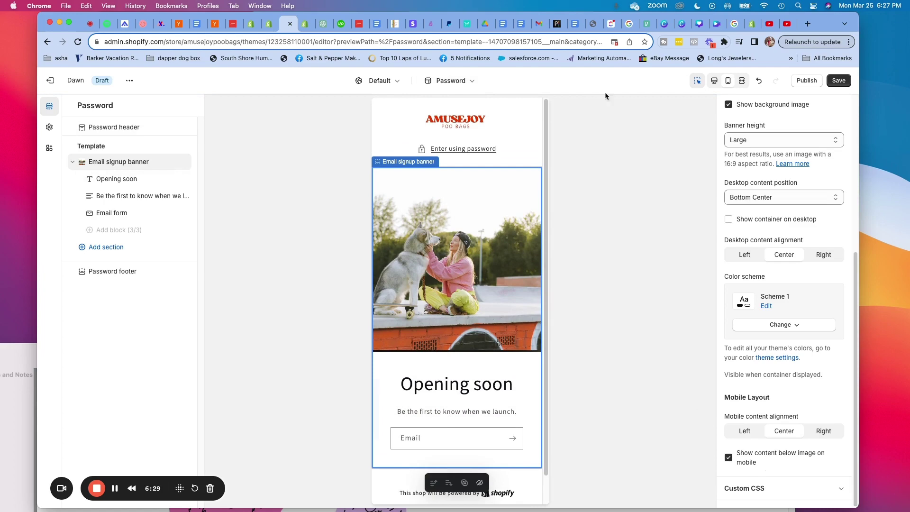
{"action": "left_click", "coordinate": [714, 81]}
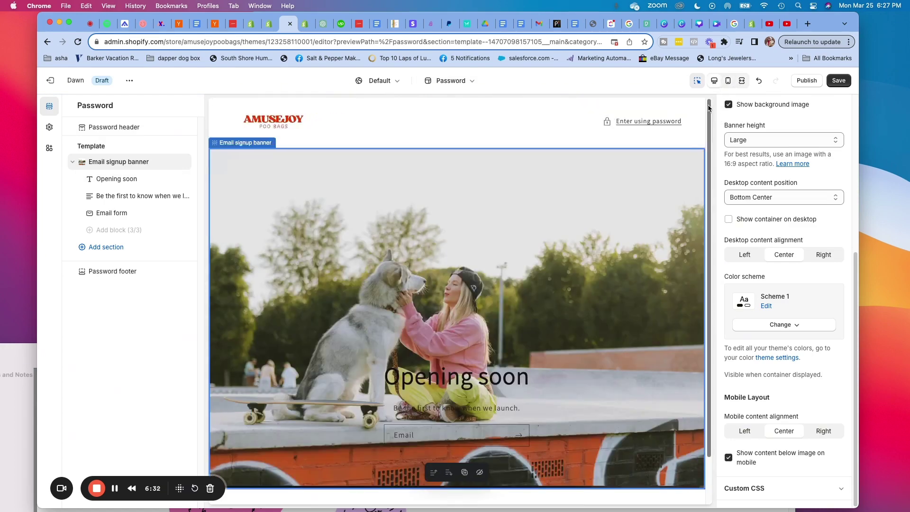
{"action": "left_click_drag", "start_coordinate": [709, 108], "coordinate": [699, 58]}
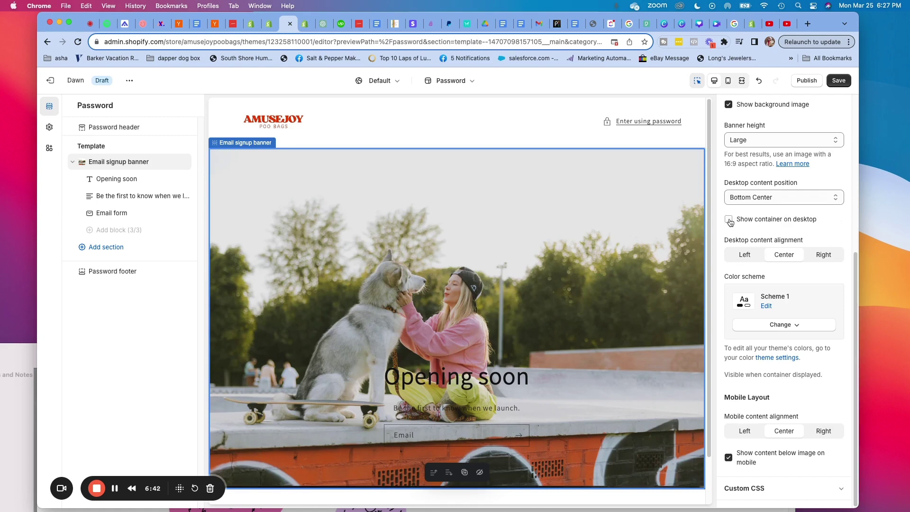
- Set the email signup banner's height to Small
{"action": "scroll", "coordinate": [855, 262], "scroll_direction": "up", "scroll_amount": 5}
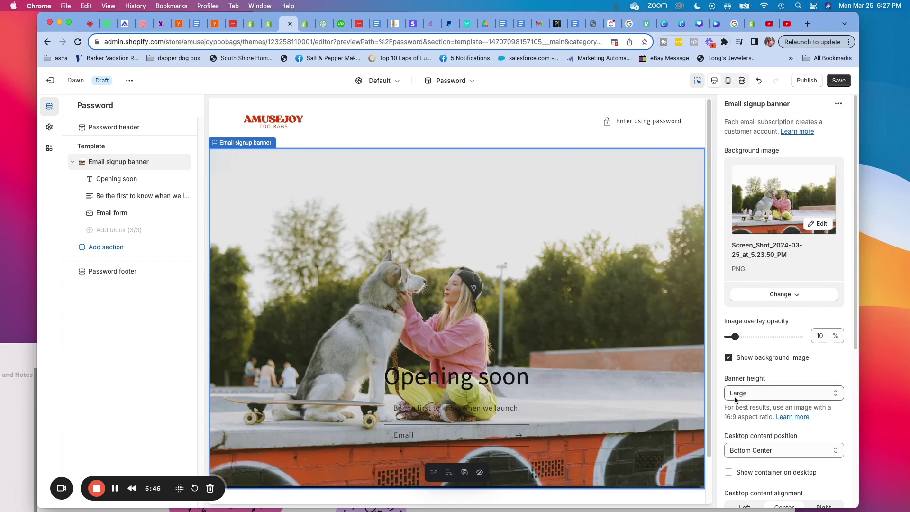
{"action": "left_click", "coordinate": [735, 397]}
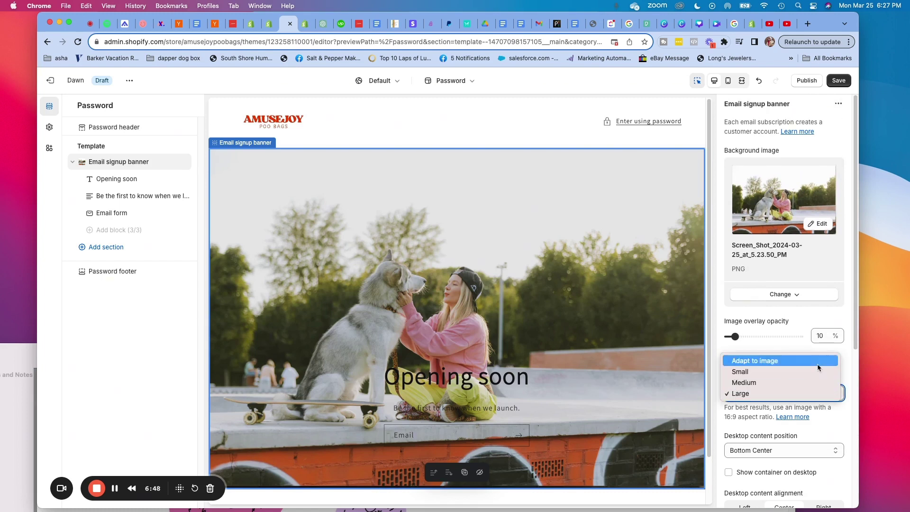
{"action": "key", "text": "Escape"}
{"action": "left_click", "coordinate": [758, 392]}
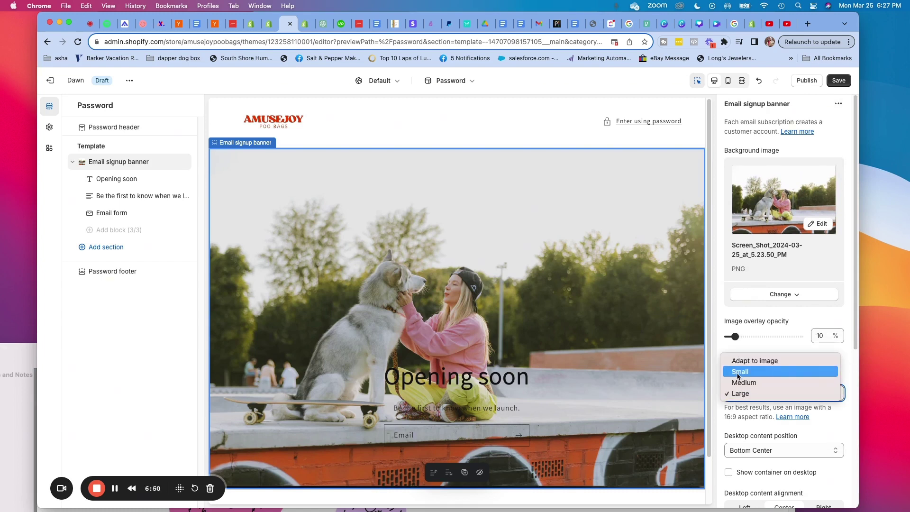
{"action": "left_click", "coordinate": [738, 373]}
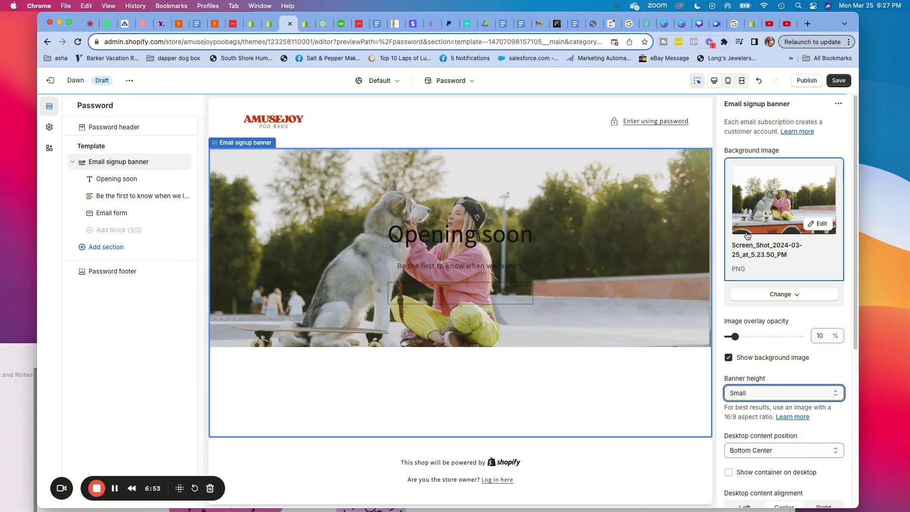
- Clear the text of the banner's "Opening soon" heading and of the paragraph beneath it
{"action": "left_click", "coordinate": [417, 232]}
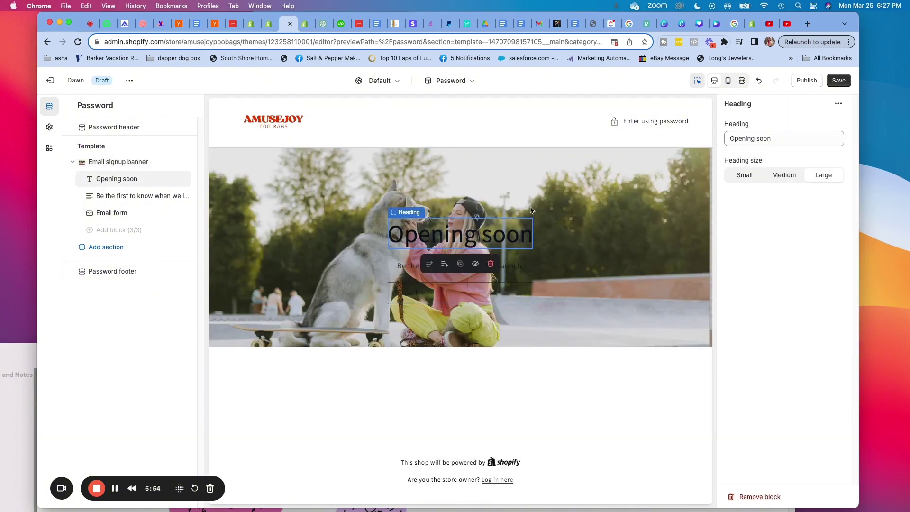
{"action": "left_click", "coordinate": [781, 138]}
{"action": "key", "text": "super+a"}
{"action": "key", "text": "BackSpace"}
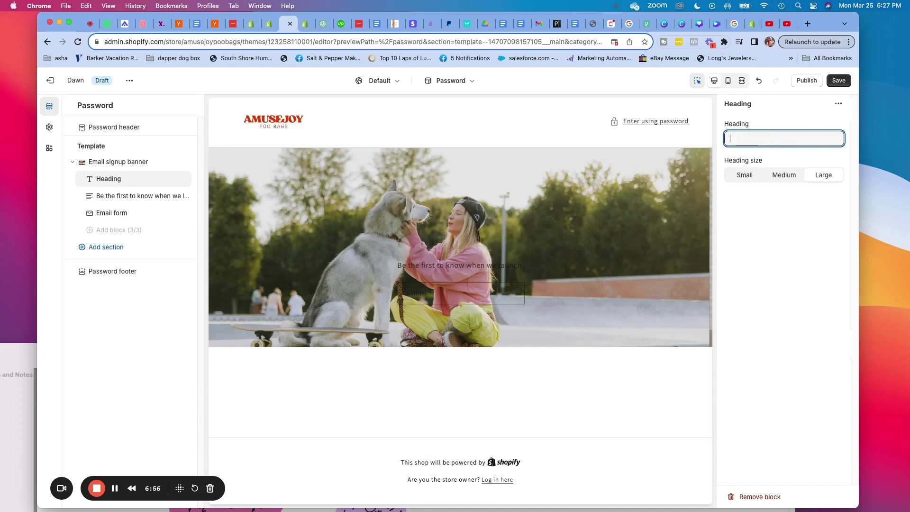
{"action": "left_click", "coordinate": [424, 266]}
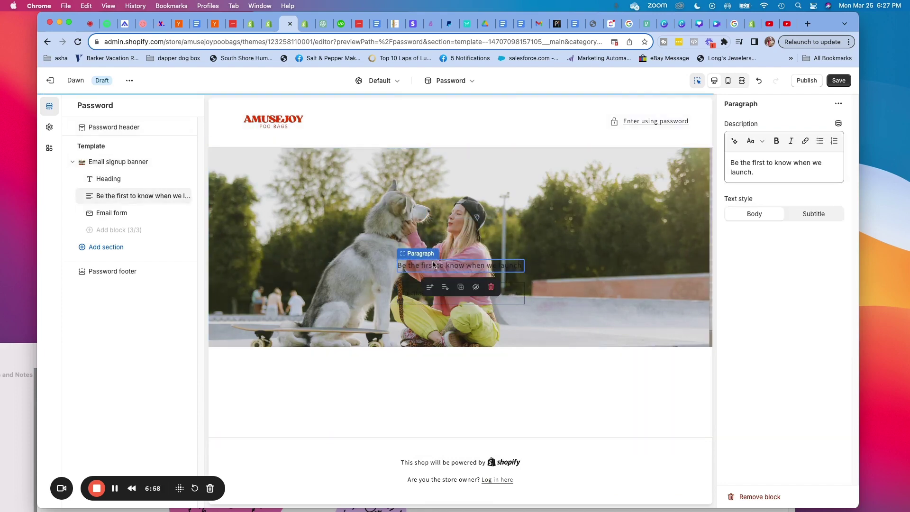
{"action": "left_click_drag", "start_coordinate": [754, 173], "coordinate": [717, 157]}
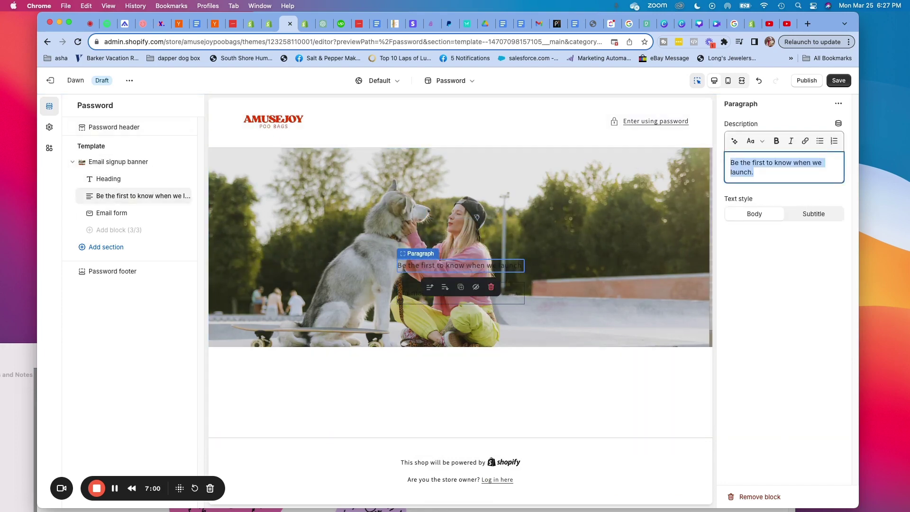
{"action": "key", "text": "BackSpace"}
- Remove the email form block from the email signup banner
{"action": "left_click", "coordinate": [403, 291]}
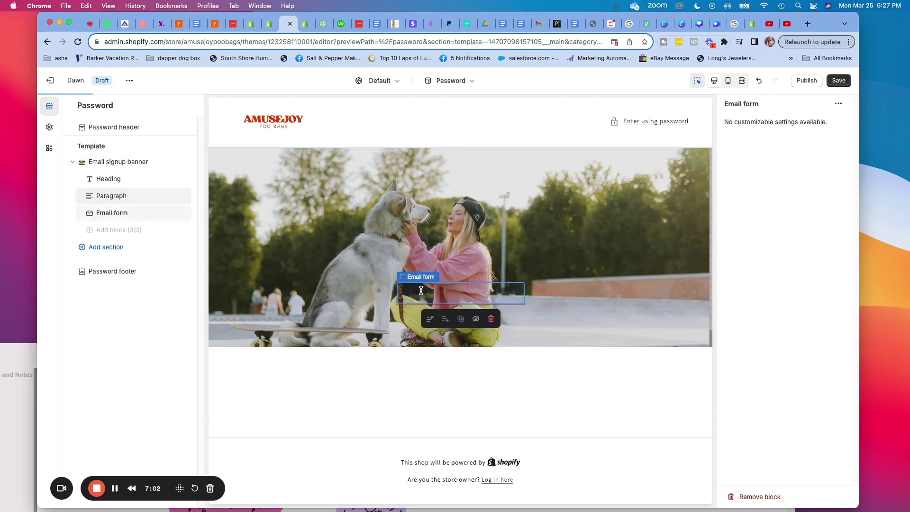
{"action": "left_click", "coordinate": [493, 318]}
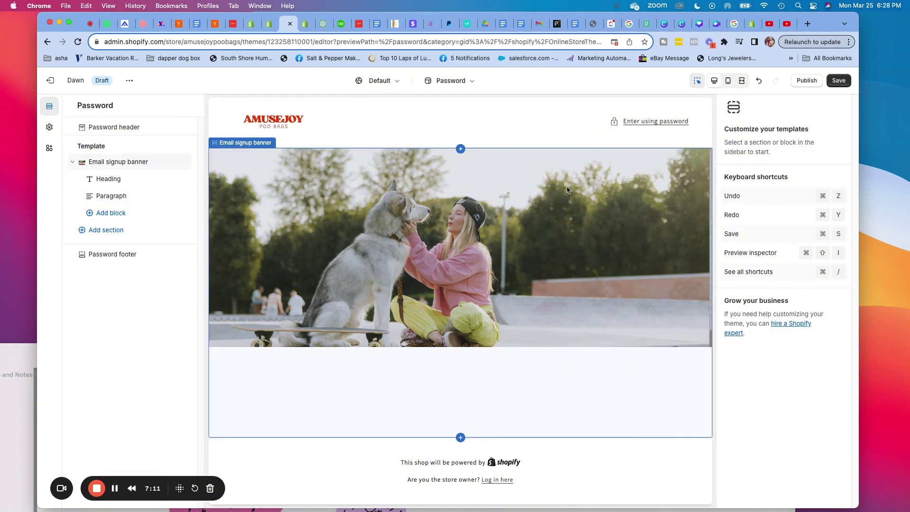
- Add an Email signup section below the email signup banner
{"action": "left_click", "coordinate": [343, 201]}
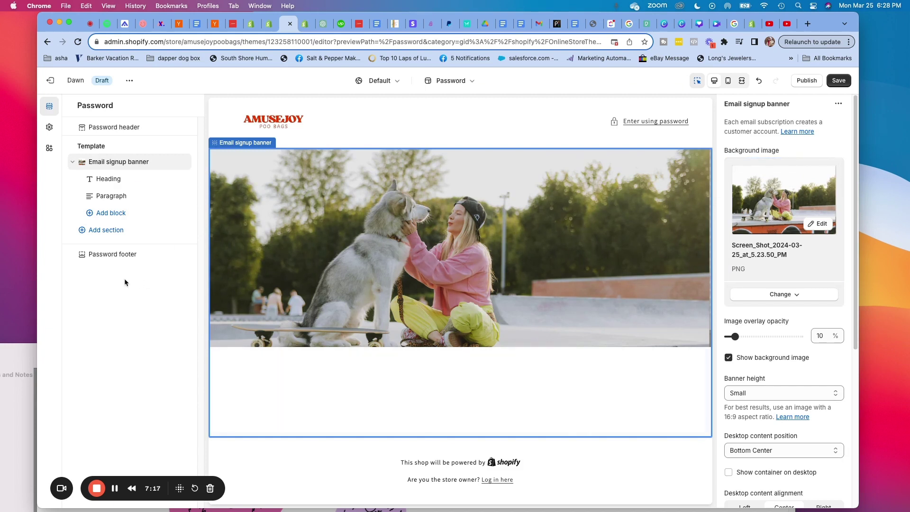
{"action": "left_click", "coordinate": [90, 230]}
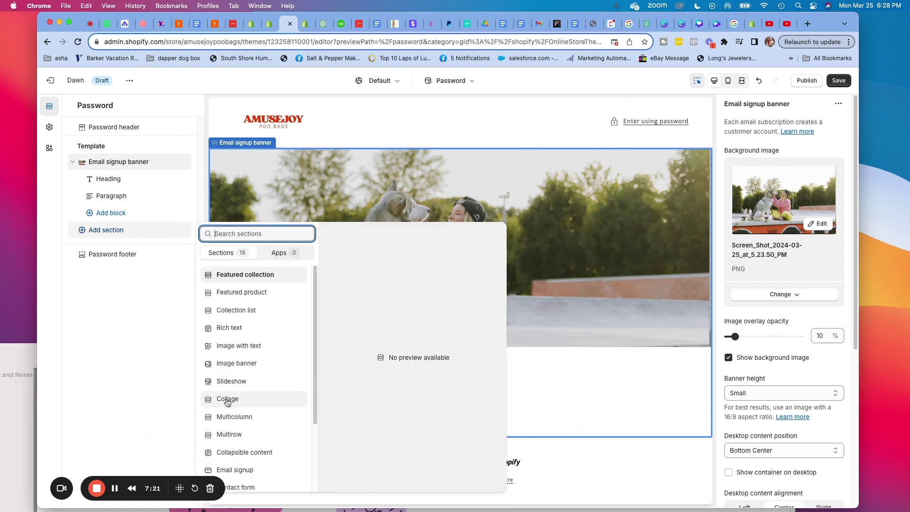
{"action": "left_click", "coordinate": [230, 470]}
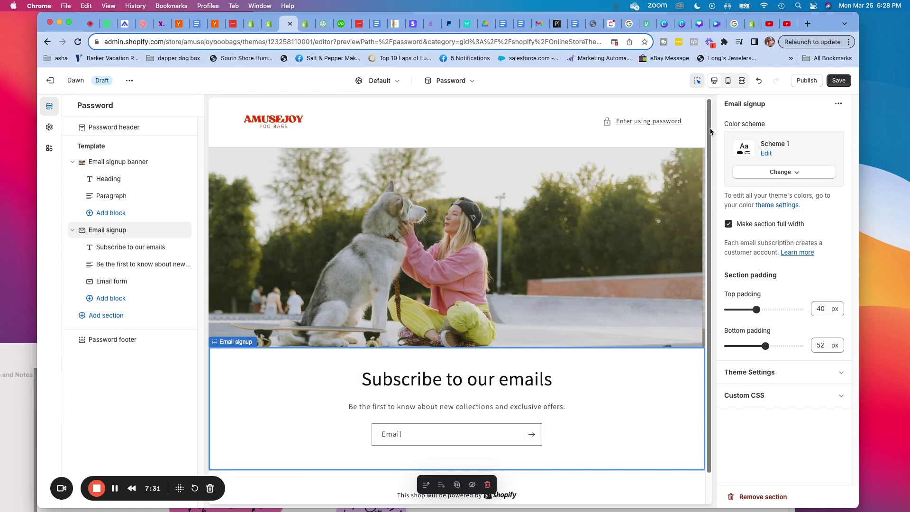
- Preview the password page in the mobile layout, inspect it from header to footer, and return to the desktop layout
{"action": "left_click", "coordinate": [728, 81]}
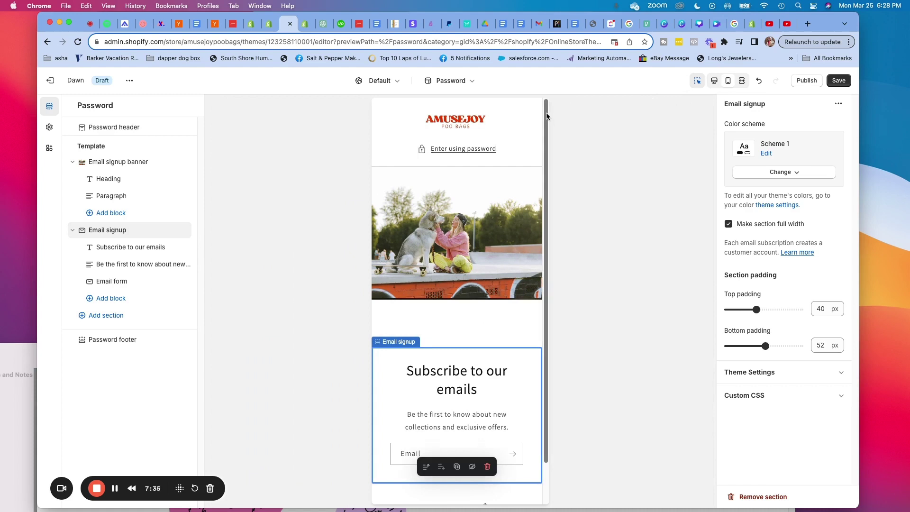
{"action": "scroll", "coordinate": [546, 116], "scroll_direction": "down", "scroll_amount": 2}
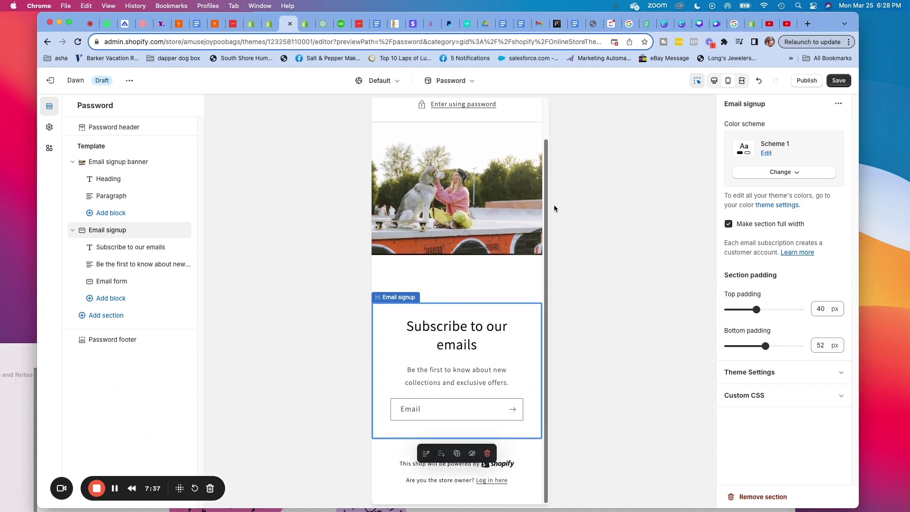
{"action": "scroll", "coordinate": [553, 209], "scroll_direction": "up", "scroll_amount": 2}
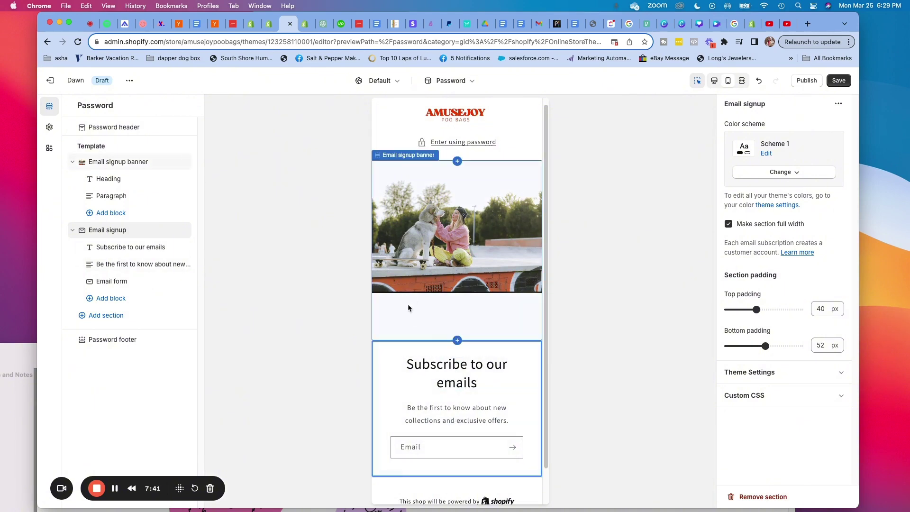
{"action": "left_click", "coordinate": [714, 81]}
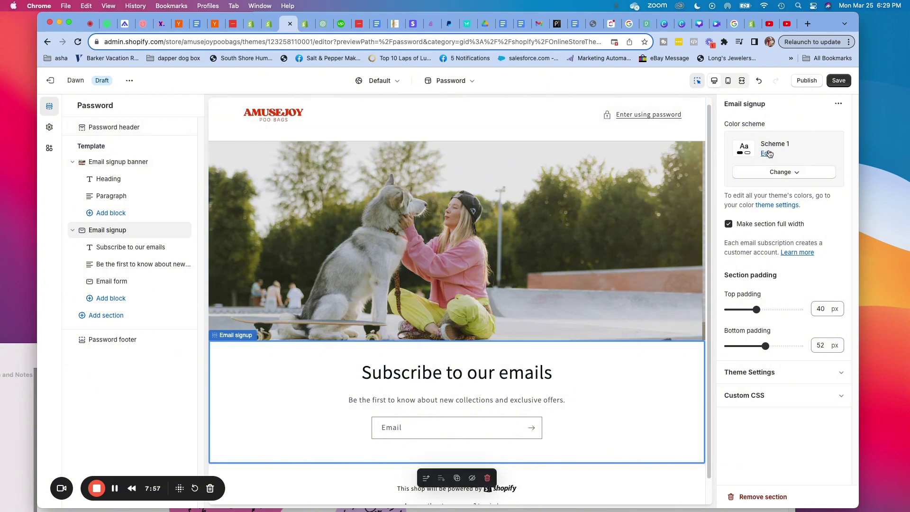
- Change the Email signup section's color scheme to Scheme 5
{"action": "left_click", "coordinate": [780, 173]}
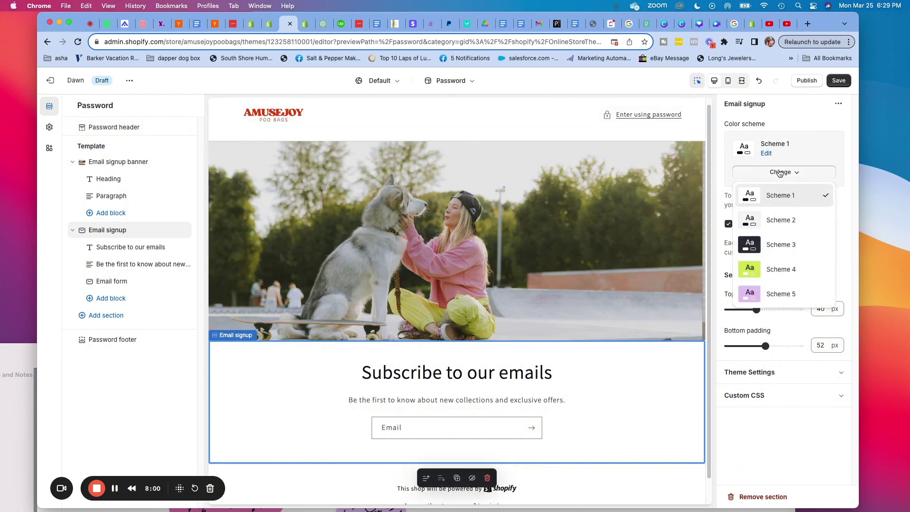
{"action": "left_click", "coordinate": [777, 295]}
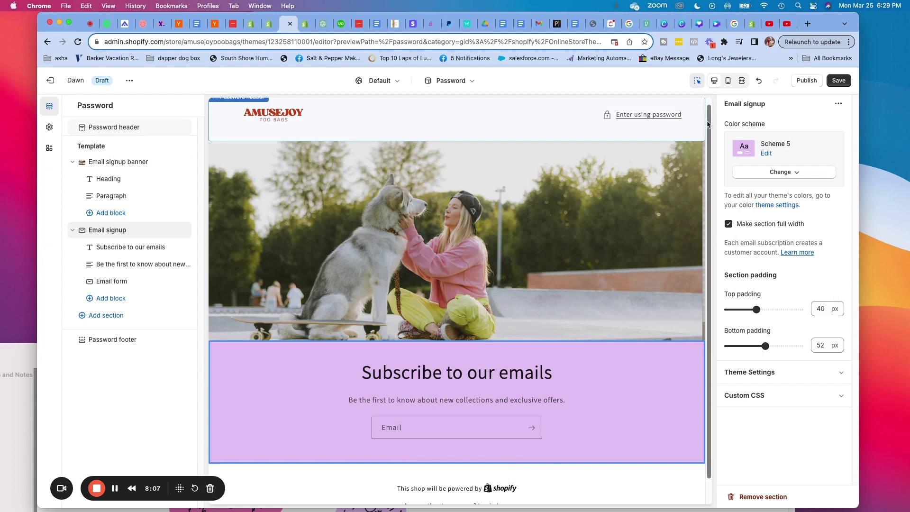
{"action": "scroll", "coordinate": [711, 162], "scroll_direction": "down", "scroll_amount": 2}
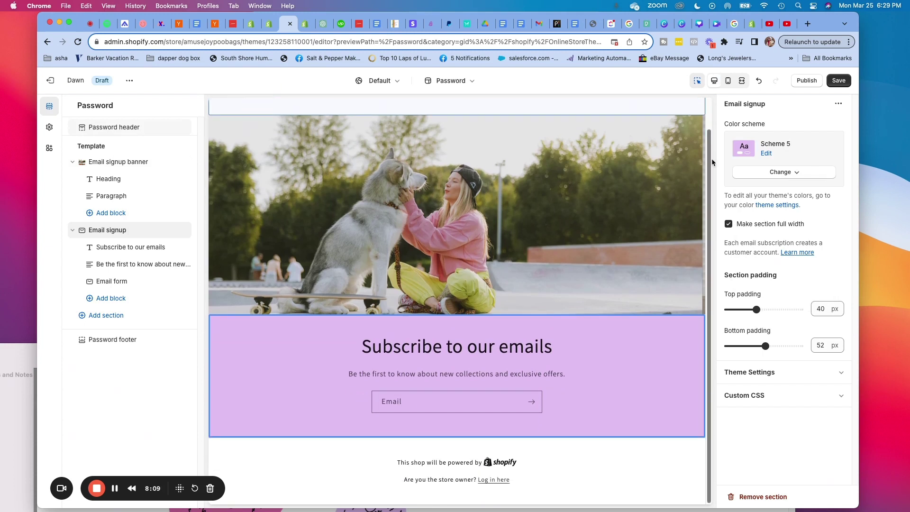
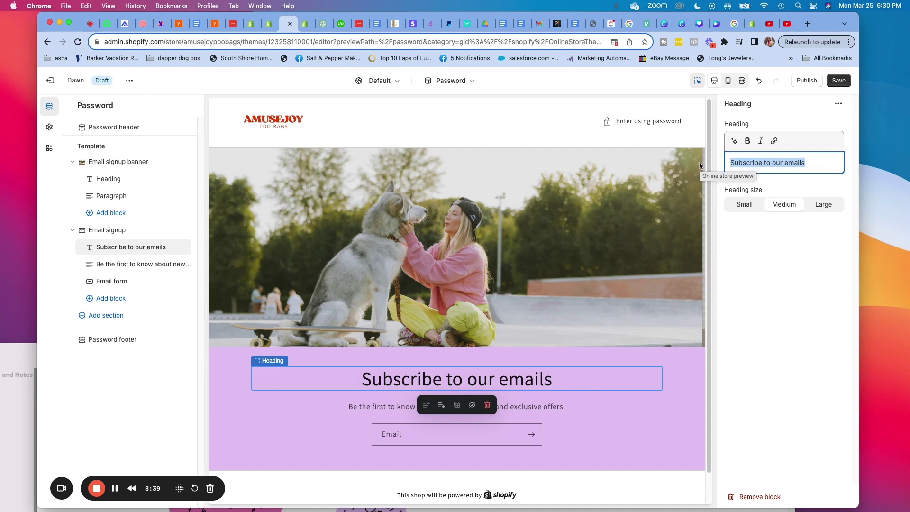
- Replace the Email signup section's heading text with "Dog Poop Bags Have Never Been So FUN!"
{"action": "type", "text": "Dog Po"}
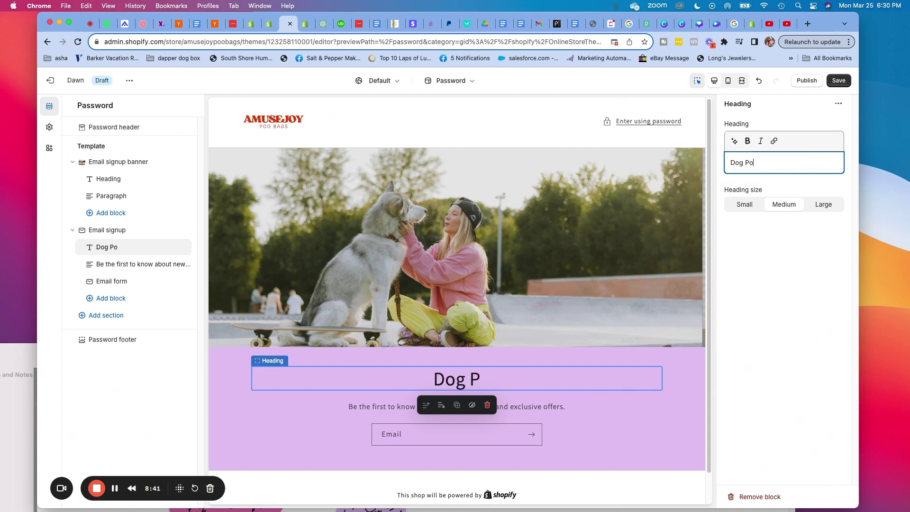
{"action": "type", "text": "p Nags H"}
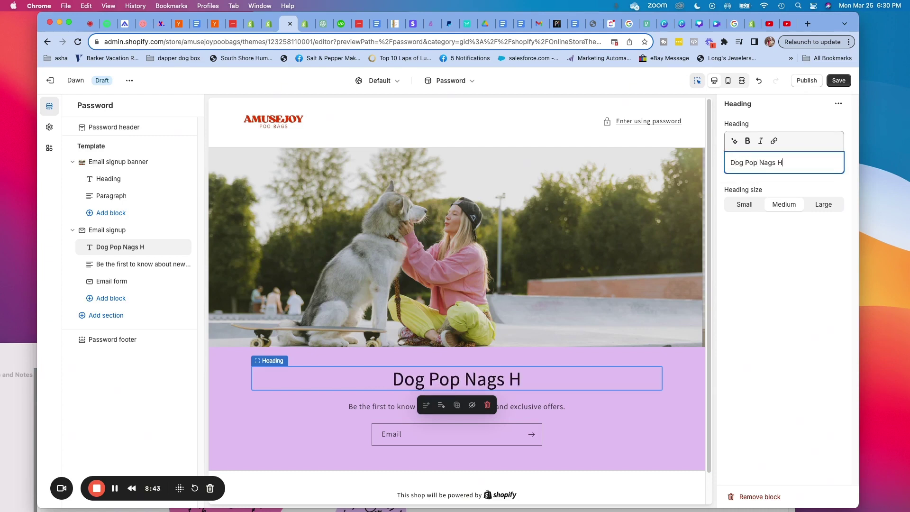
{"action": "key", "text": "BackSpace"}
{"action": "key", "text": "BackSpace"}
{"action": "key", "text": "BackSpace"}
{"action": "key", "text": "BackSpace"}
{"action": "key", "text": "BackSpace"}
{"action": "key", "text": "BackSpace"}
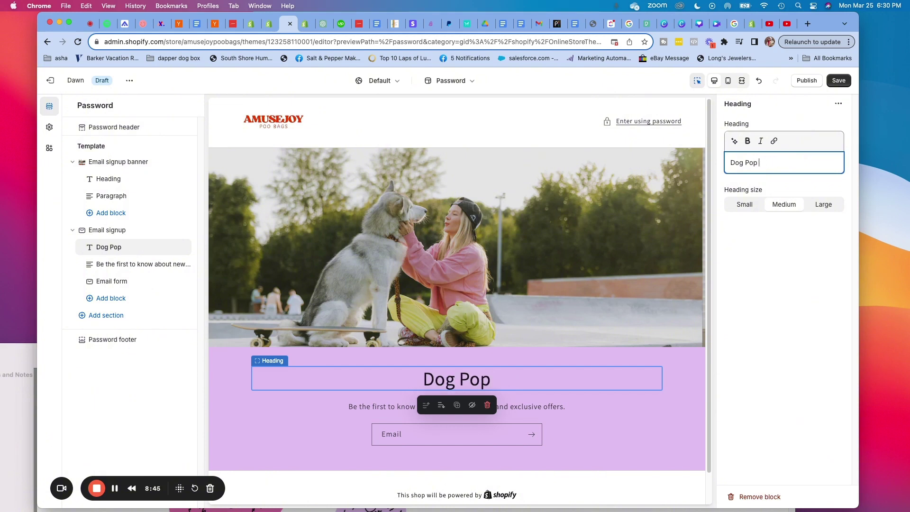
{"action": "type", "text": "Bags"}
{"action": "key", "text": "BackSpace"}
{"action": "key", "text": "BackSpace"}
{"action": "key", "text": "BackSpace"}
{"action": "key", "text": "BackSpace"}
{"action": "key", "text": "BackSpace"}
{"action": "type", "text": "op Bags"}
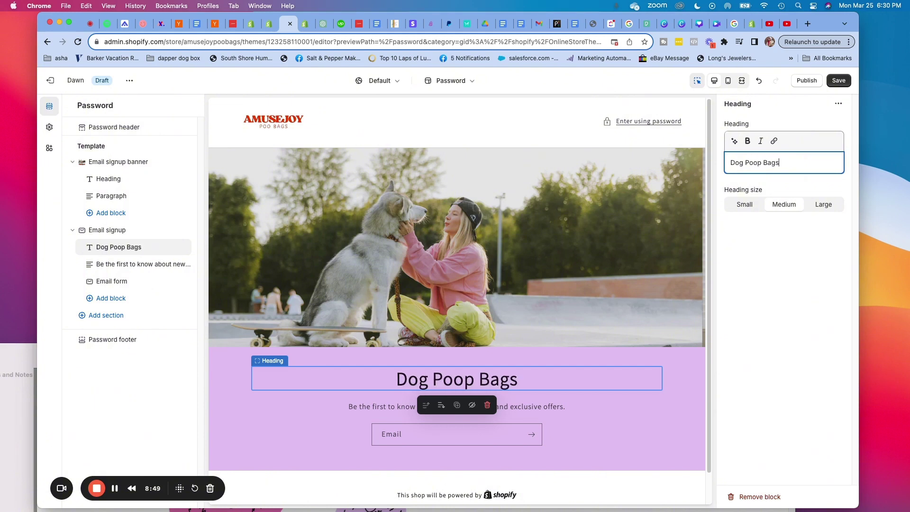
{"action": "type", "text": " Have Nev"}
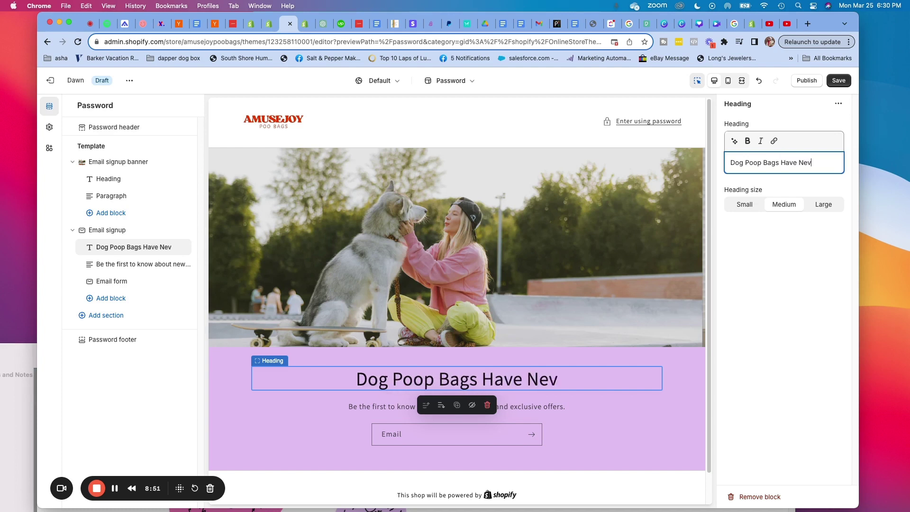
{"action": "type", "text": "er Been S"}
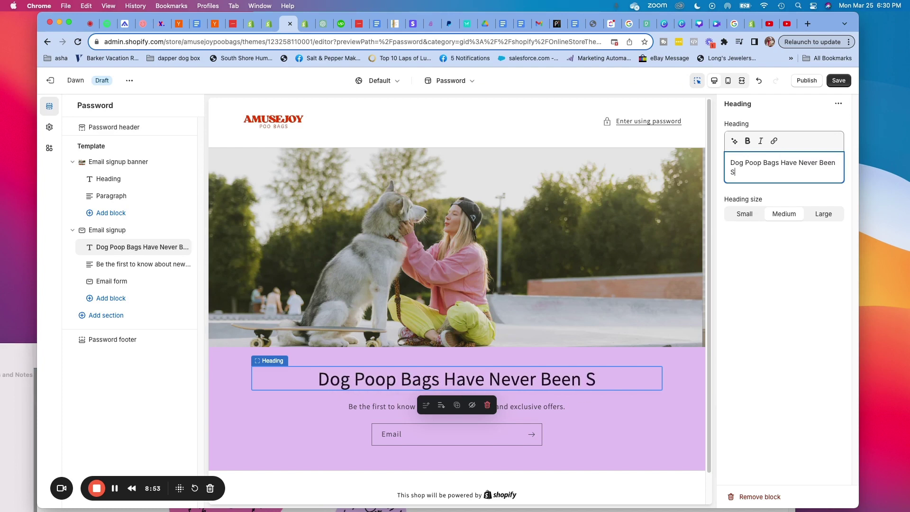
{"action": "type", "text": "o FUN!"}
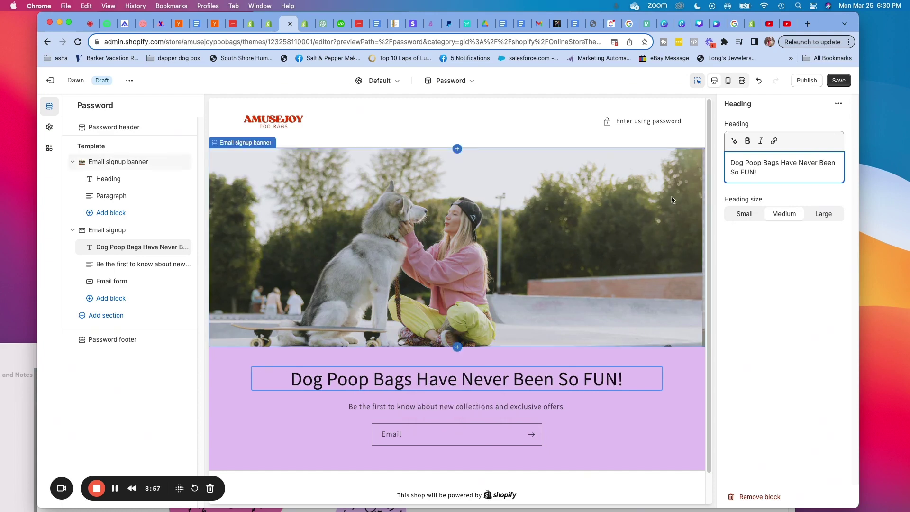
- Replace the Email signup section's subheading text with "Colorful & Compostable"
{"action": "left_click", "coordinate": [390, 407]}
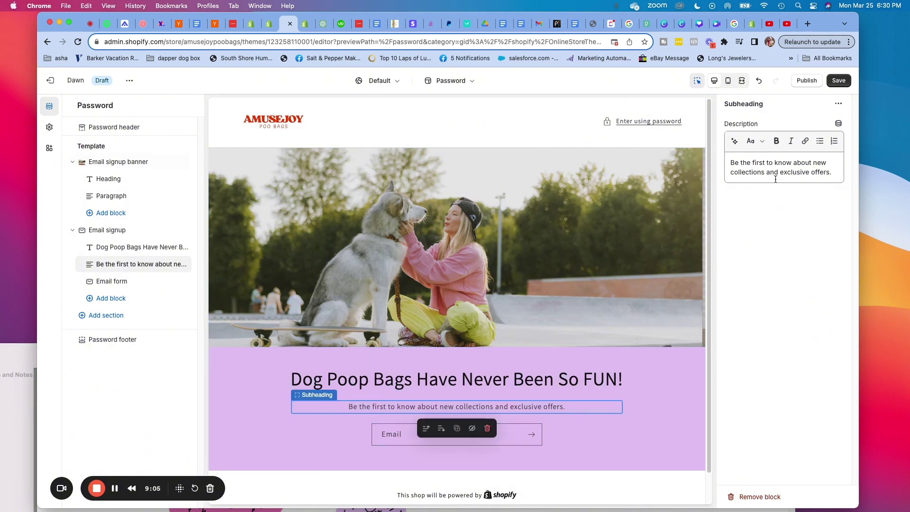
{"action": "left_click_drag", "start_coordinate": [832, 173], "coordinate": [732, 162]}
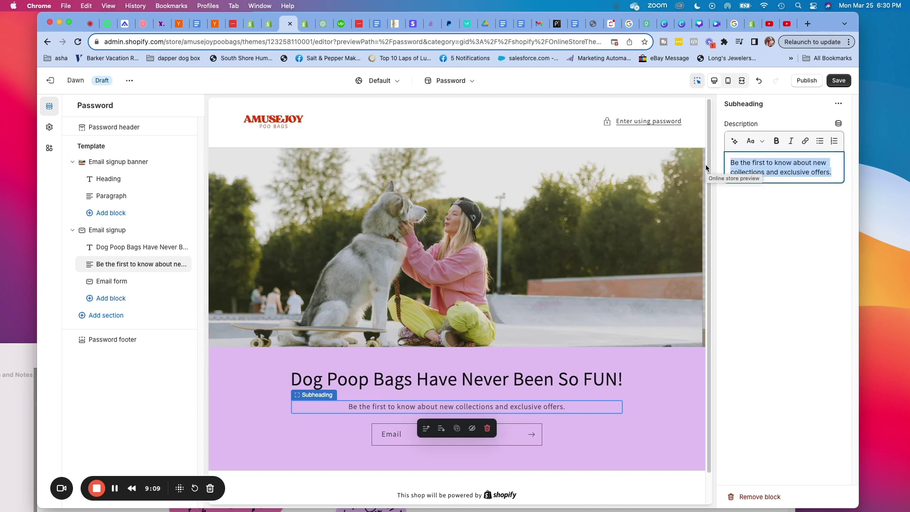
{"action": "type", "text": "Colorful"}
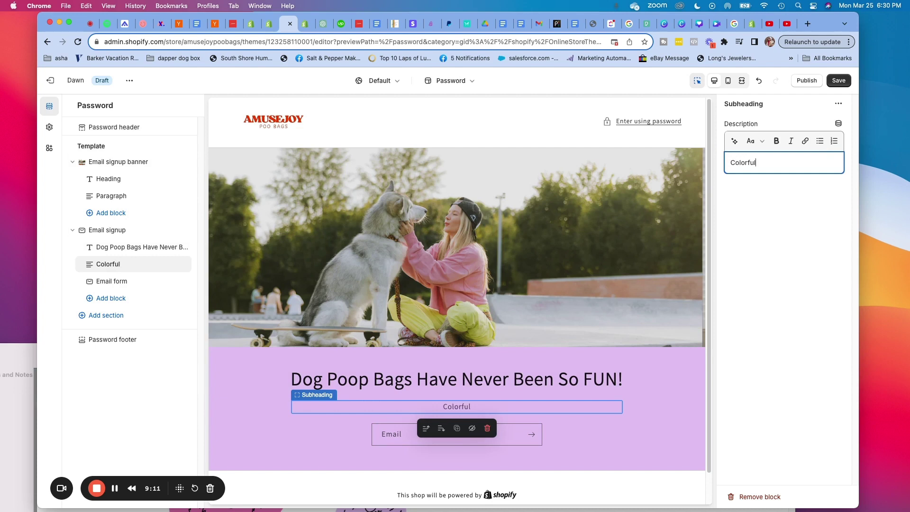
{"action": "type", "text": " & Compostable Dog"}
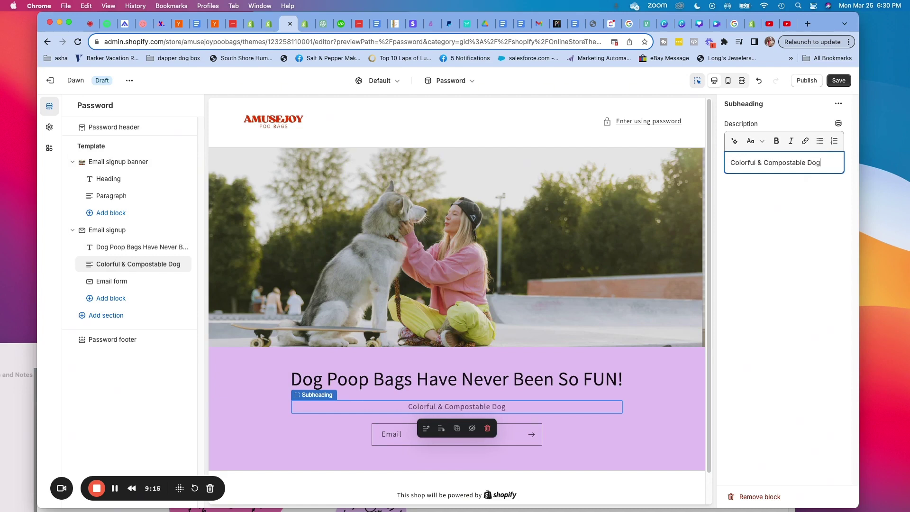
{"action": "type", "text": " Poop Bags"}
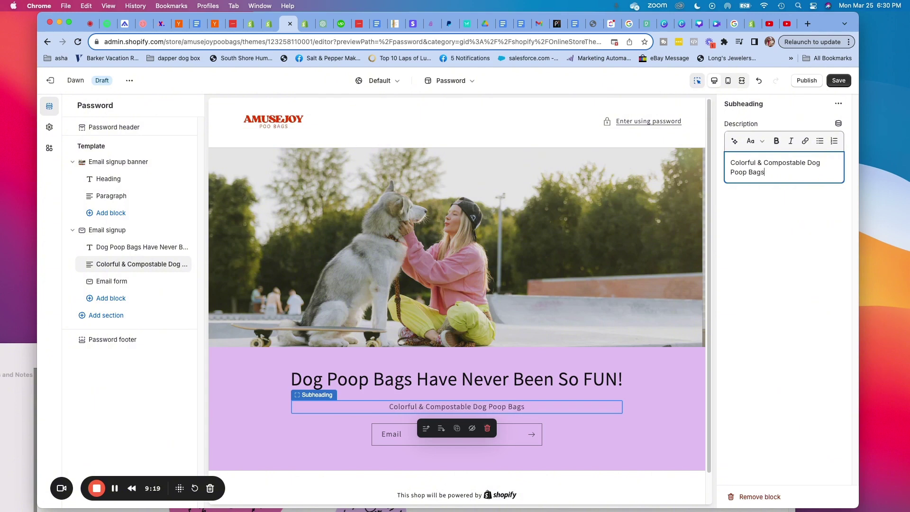
{"action": "key", "text": "BackSpace"}
{"action": "key", "text": "BackSpace"}
{"action": "key", "text": "BackSpace"}
{"action": "key", "text": "BackSpace"}
{"action": "key", "text": "BackSpace"}
{"action": "key", "text": "BackSpace"}
{"action": "key", "text": "BackSpace"}
{"action": "key", "text": "BackSpace"}
{"action": "key", "text": "BackSpace"}
{"action": "key", "text": "BackSpace"}
{"action": "key", "text": "BackSpace"}
{"action": "key", "text": "BackSpace"}
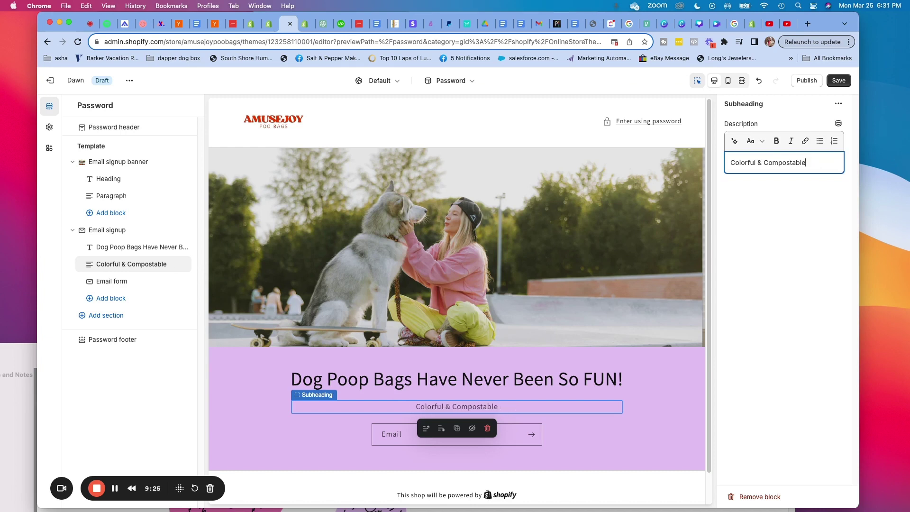
- Extend the subheading with ", everything you need to make your dog walks a little more fun."
{"action": "type", "text": "every"}
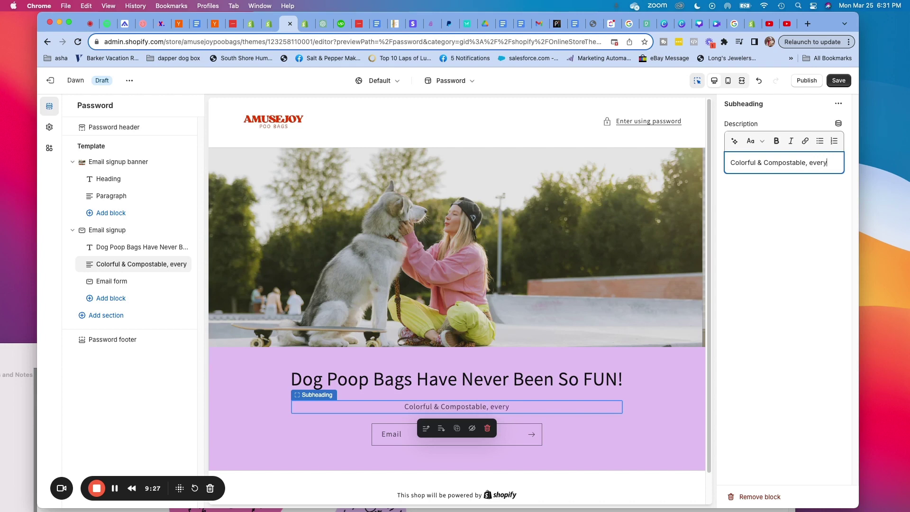
{"action": "type", "text": "thing you nee"}
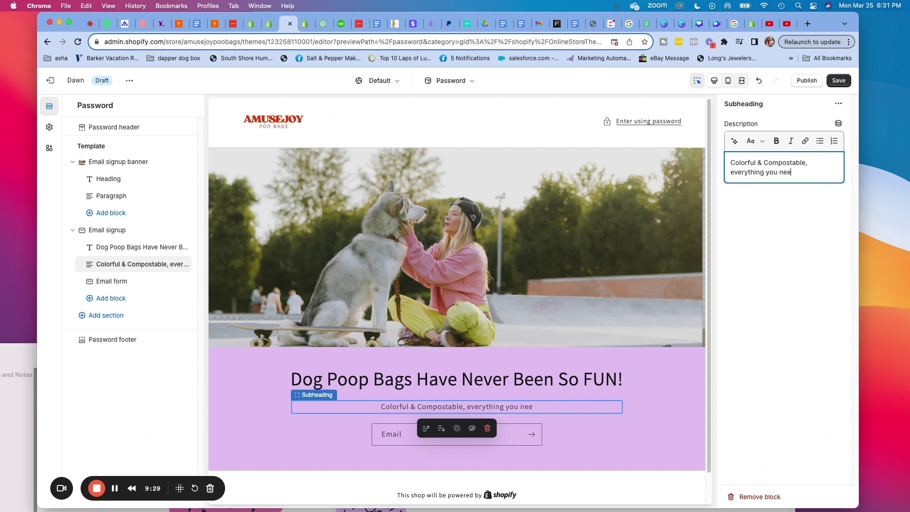
{"action": "type", "text": "d to ma"}
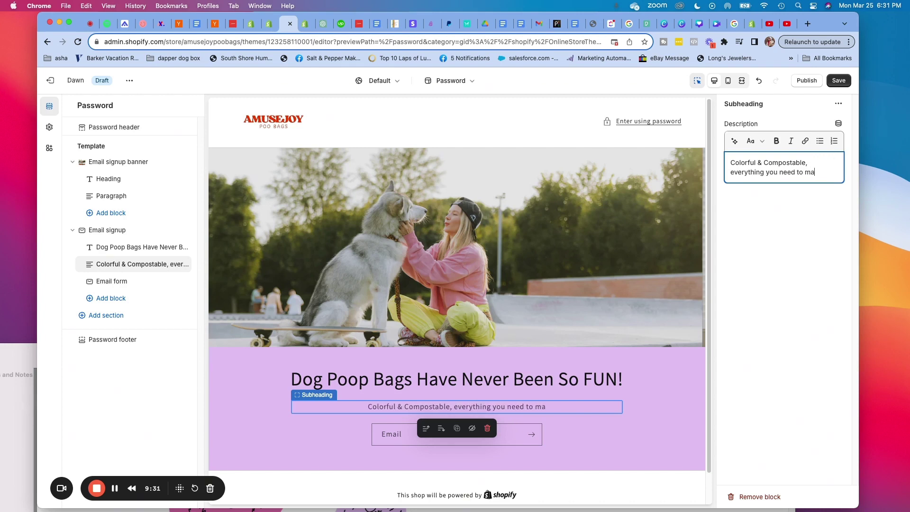
{"action": "type", "text": "ke your dog wal"}
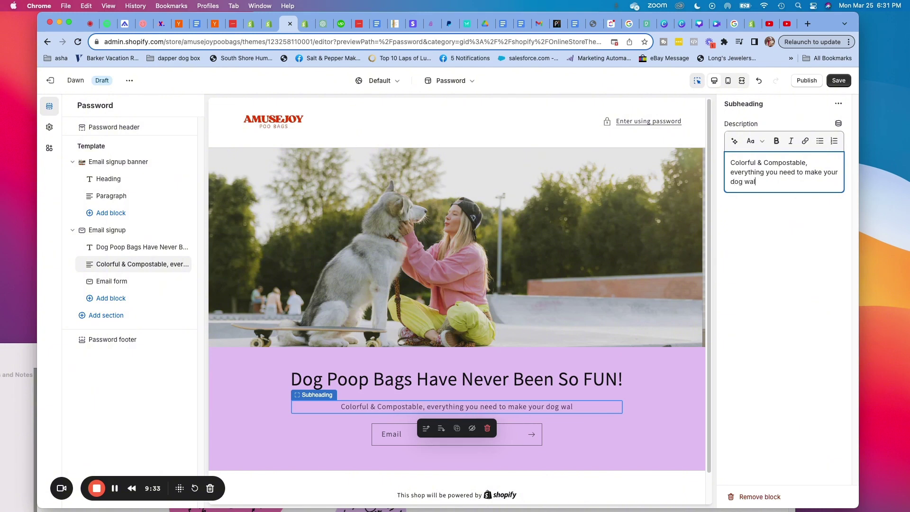
{"action": "type", "text": "kks"}
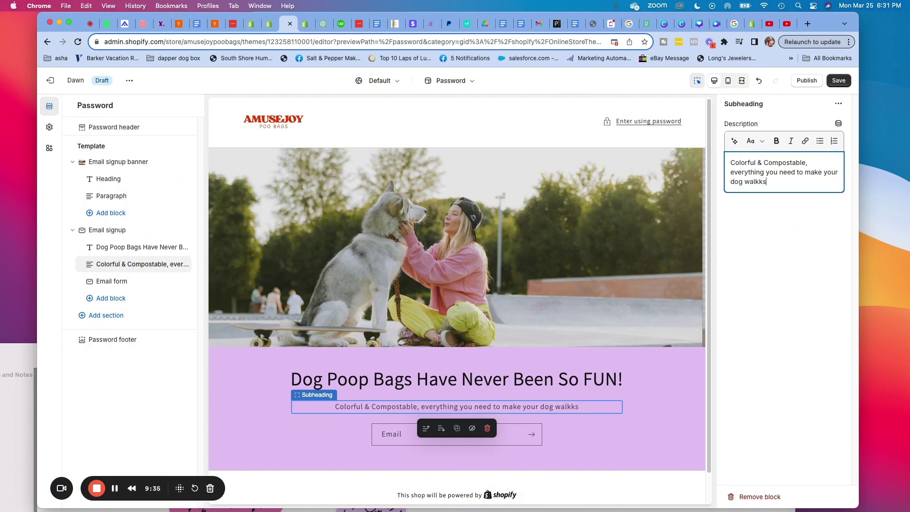
{"action": "key", "text": "BackSpace"}
{"action": "key", "text": "BackSpace"}
{"action": "type", "text": "s a ;littl"}
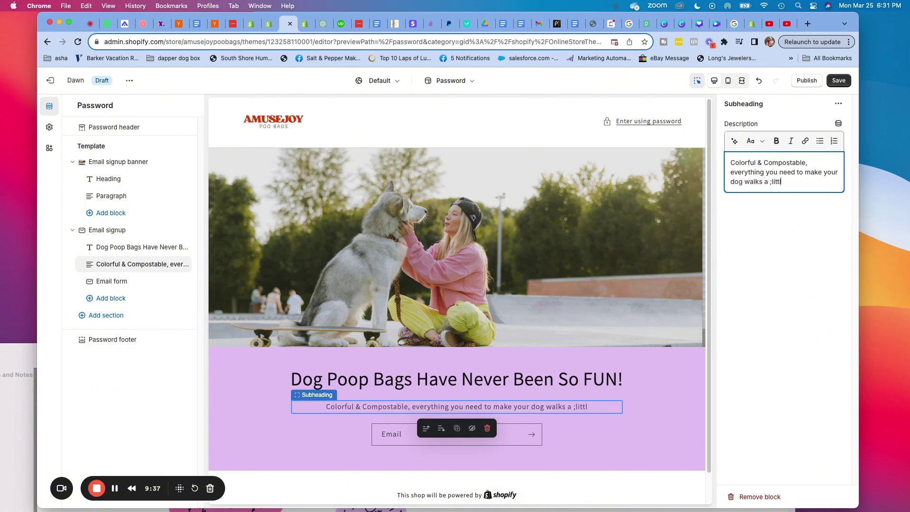
{"action": "key", "text": "BackSpace"}
{"action": "key", "text": "BackSpace"}
{"action": "key", "text": "BackSpace"}
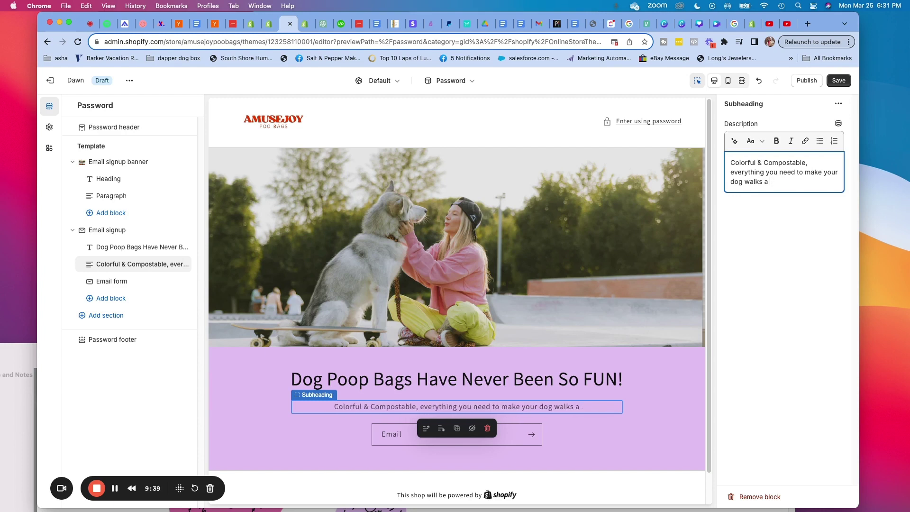
{"action": "type", "text": "little"}
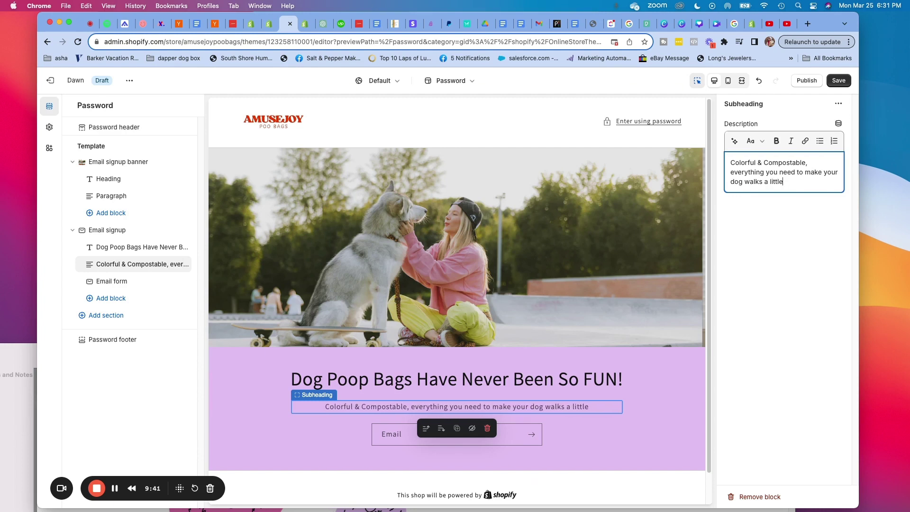
{"action": "type", "text": " more fun"}
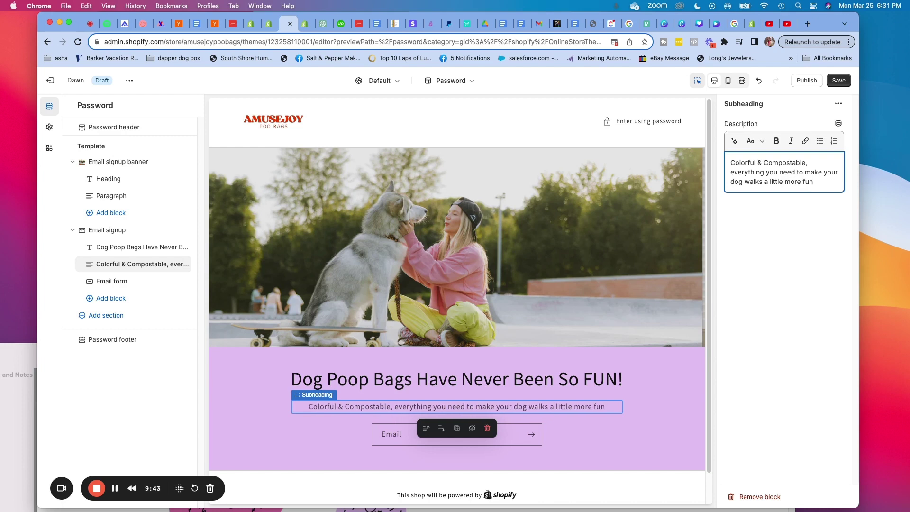
{"action": "key", "text": "super+s"}
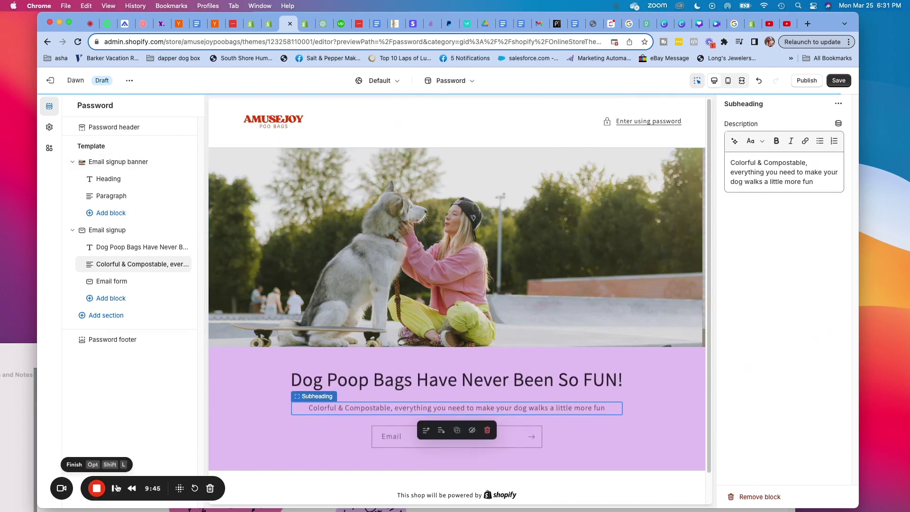
{"action": "left_click", "coordinate": [820, 180]}
{"action": "type", "text": "."}
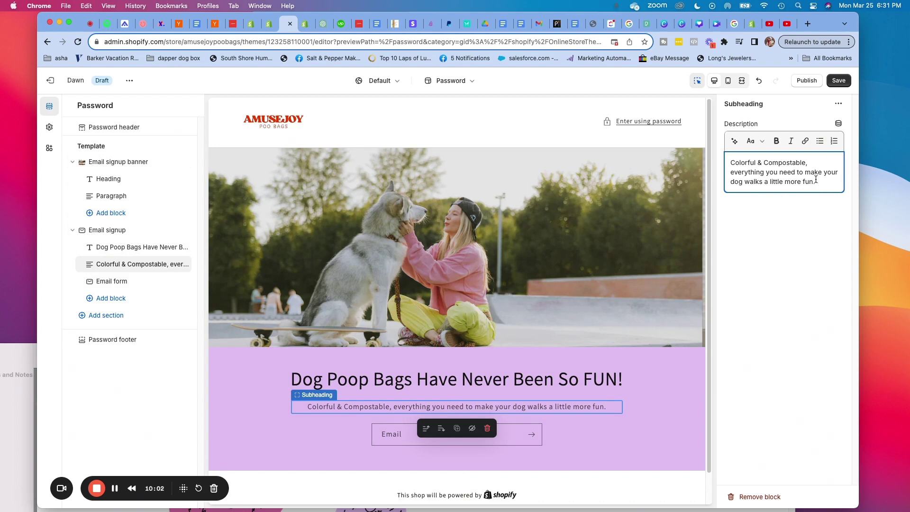
- Replace the subheading's text after "Colorful & Compostable" with "Poop Bags."
{"action": "left_click_drag", "start_coordinate": [814, 182], "coordinate": [806, 160]}
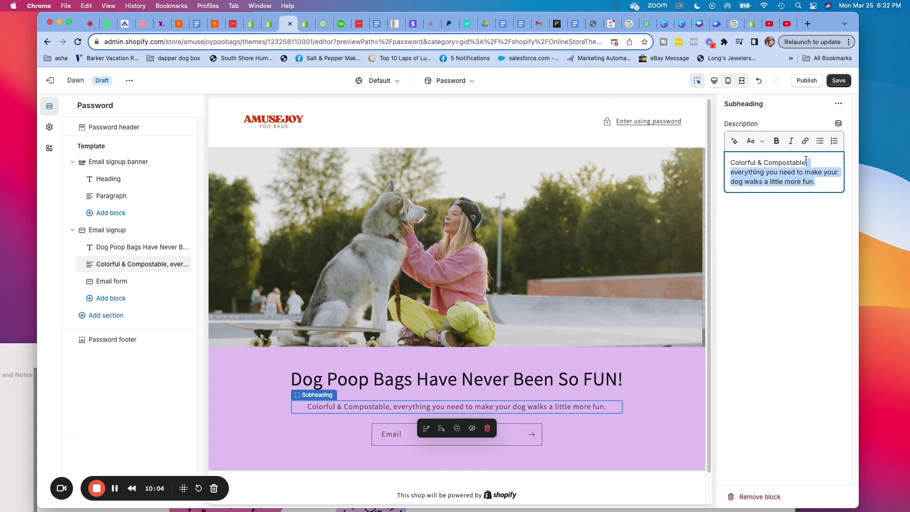
{"action": "key", "text": "BackSpace"}
{"action": "type", "text": "Poop Bags."}
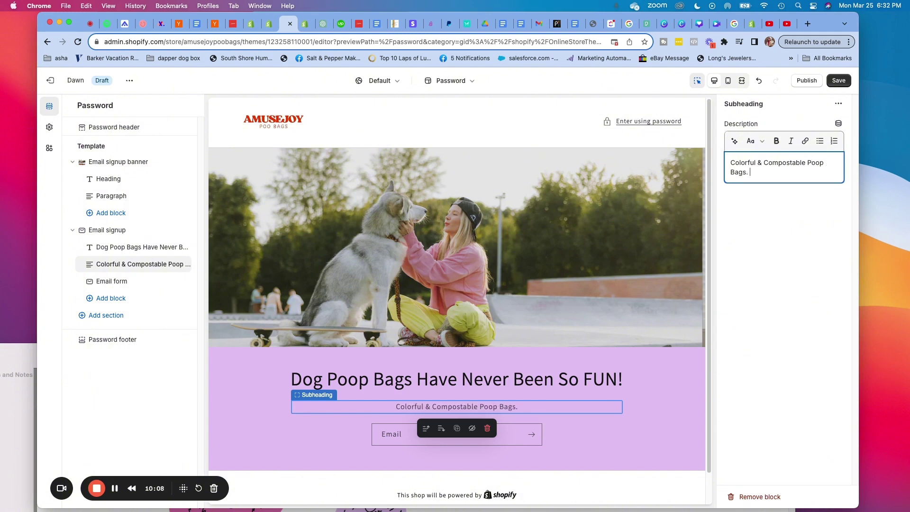
- Append "WE'RE LAUNCHING SOON, JOIN OUR EMAAIL LIST TO GET 25% OFF WHEN WE LAUNCH." to the Email signup subheading and save the changes
{"action": "type", "text": " W"}
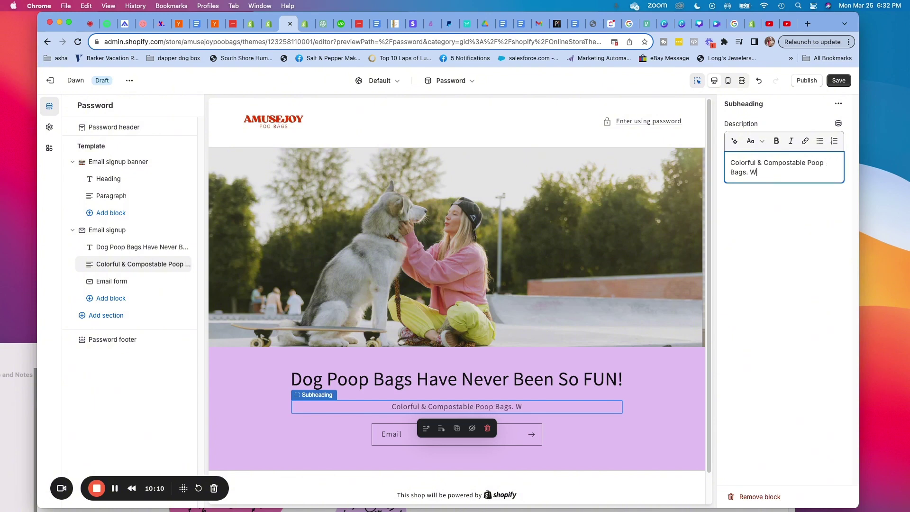
{"action": "key", "text": "BackSpace"}
{"action": "type", "text": "WE"}
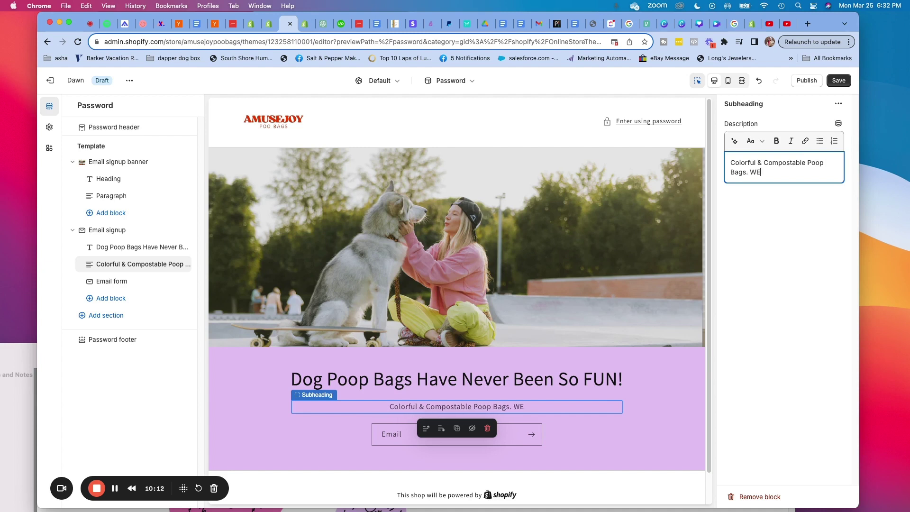
{"action": "type", "text": "'RE LAU"}
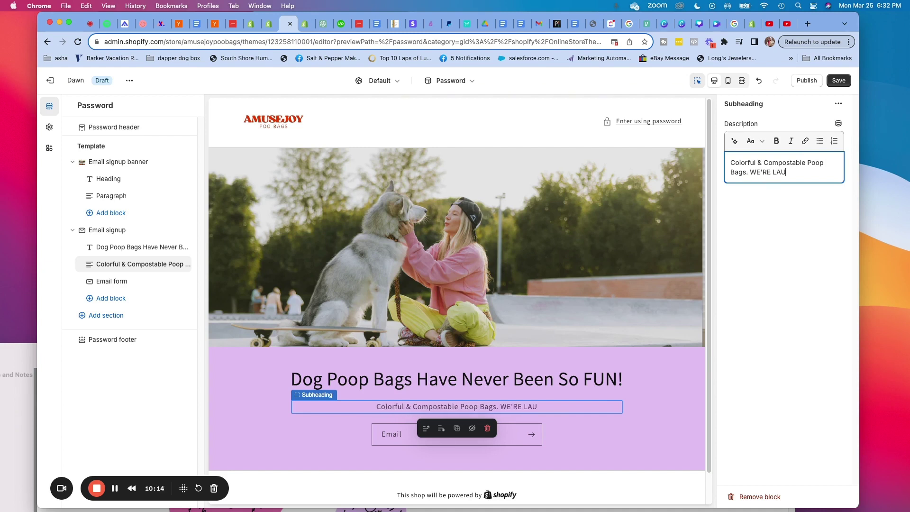
{"action": "type", "text": "NCHING SOON"}
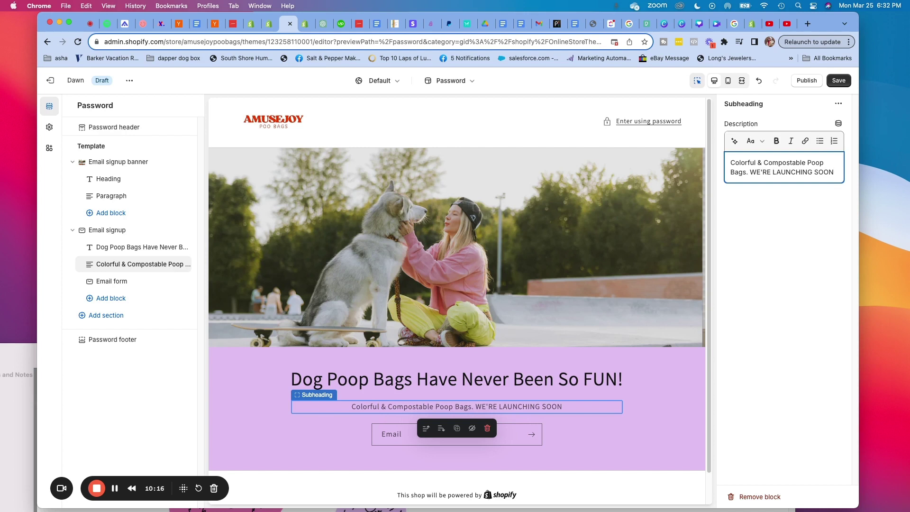
{"action": "type", "text": ", JOIN OU"}
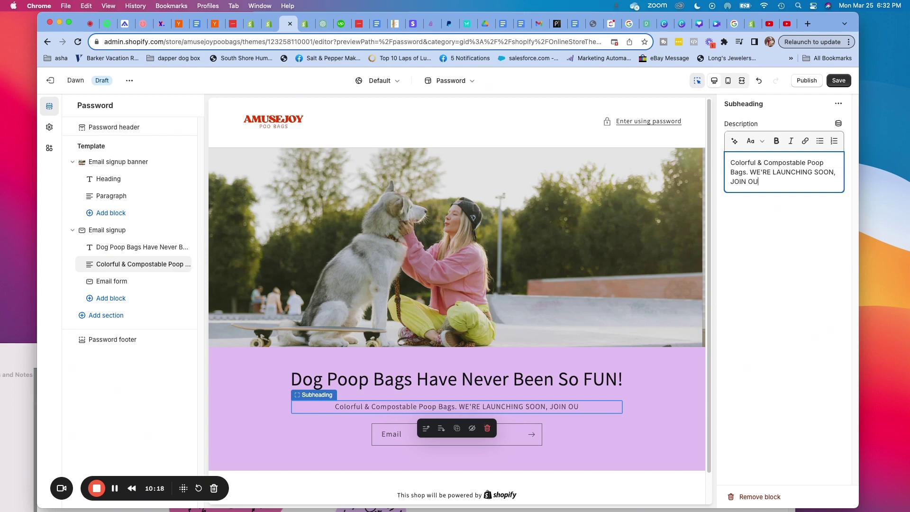
{"action": "type", "text": "R EMAAIL LIST TO GET"}
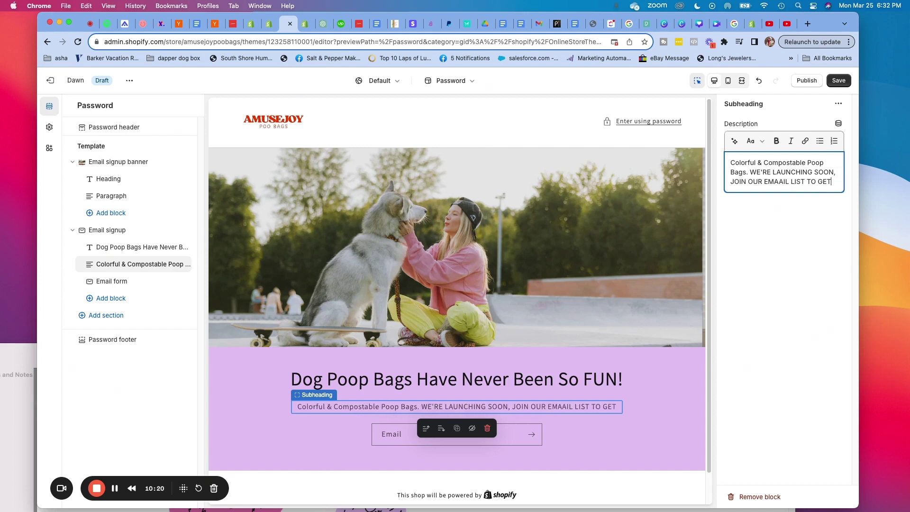
{"action": "type", "text": " 25% OFF "}
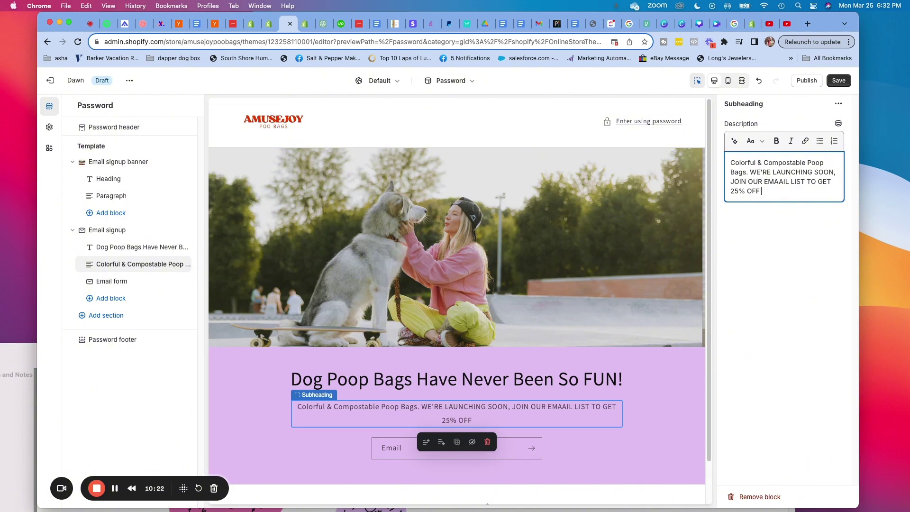
{"action": "type", "text": "WHEN WE LAUNCH."}
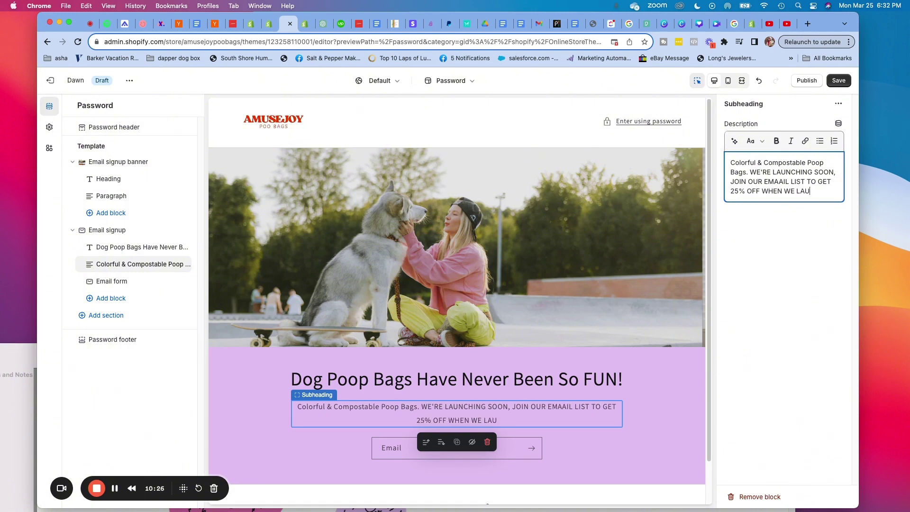
{"action": "left_click", "coordinate": [838, 80]}
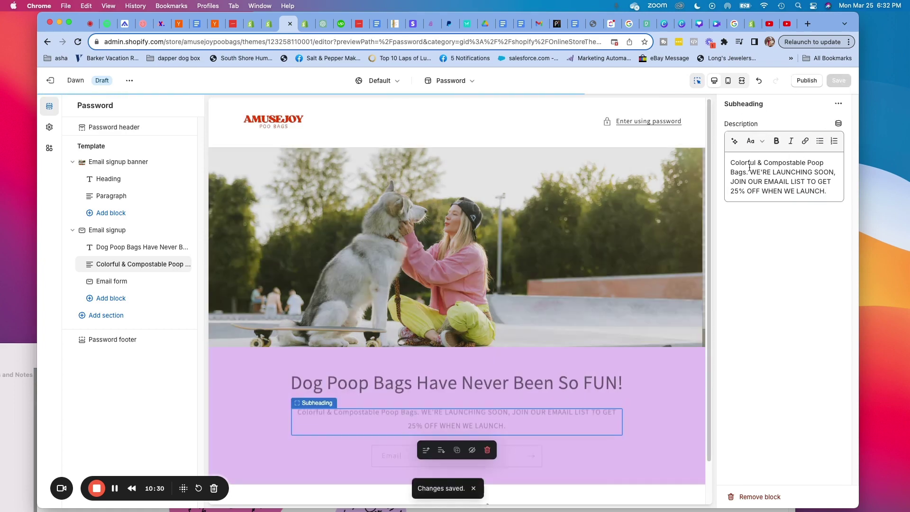
- Split the launch announcement into its own paragraph in the subheading and select that paragraph's text
{"action": "left_click", "coordinate": [749, 169]}
{"action": "key", "text": "Return"}
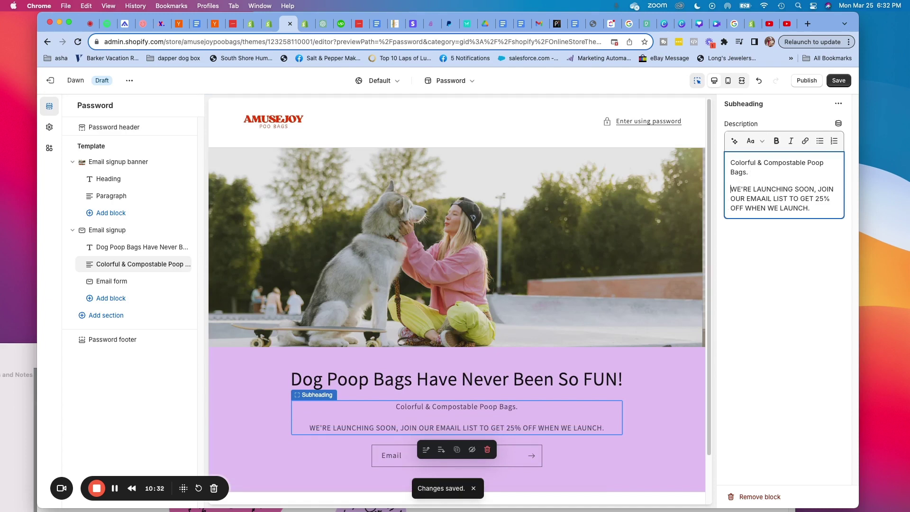
{"action": "left_click_drag", "start_coordinate": [814, 210], "coordinate": [717, 188]}
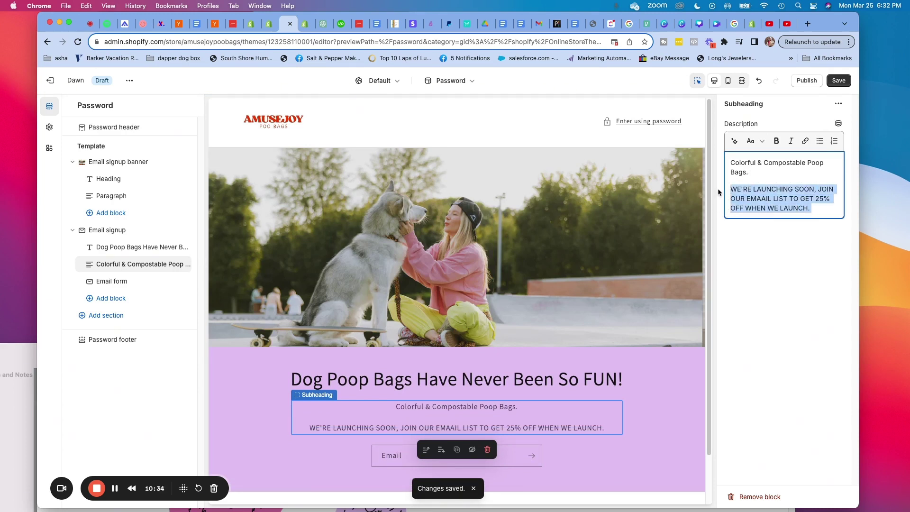
- Try the Heading 5, Heading 3, Heading 2 and Heading 6 styles on the launch announcement and return it to Paragraph
{"action": "left_click", "coordinate": [760, 140]}
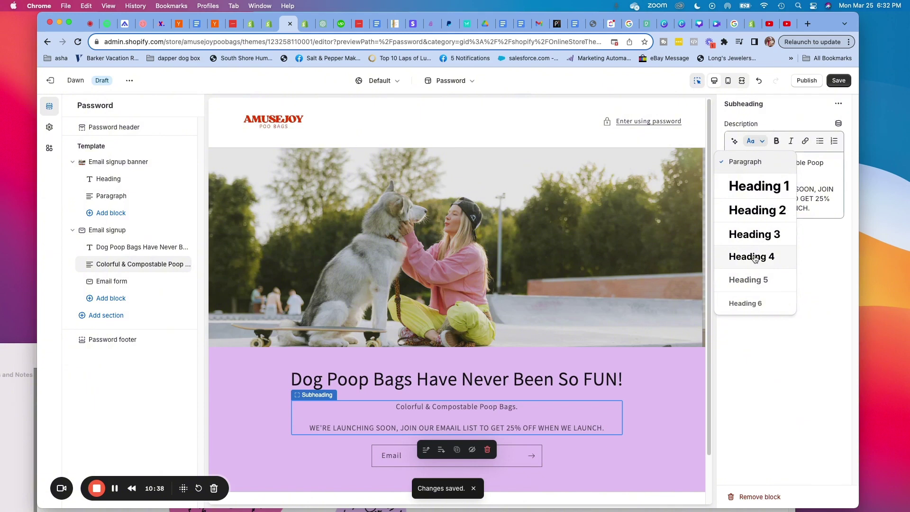
{"action": "left_click", "coordinate": [753, 279]}
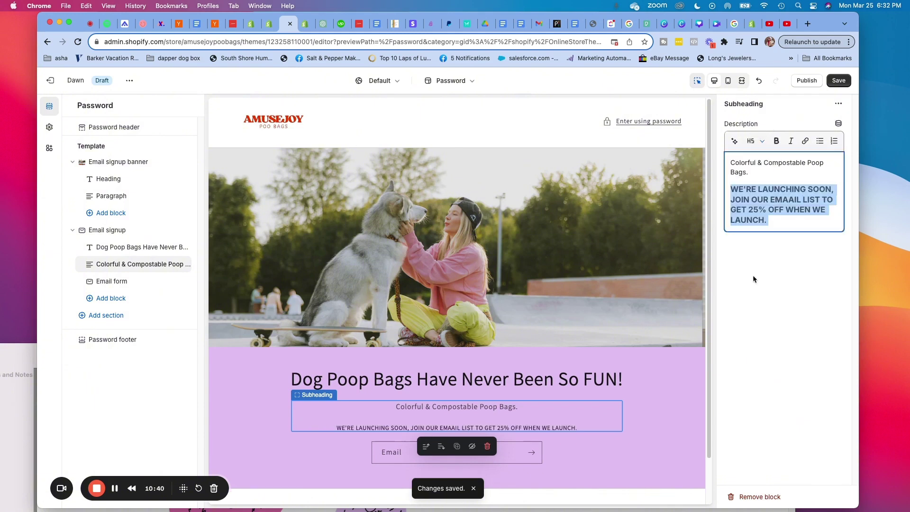
{"action": "left_click", "coordinate": [755, 140]}
{"action": "left_click", "coordinate": [765, 234]}
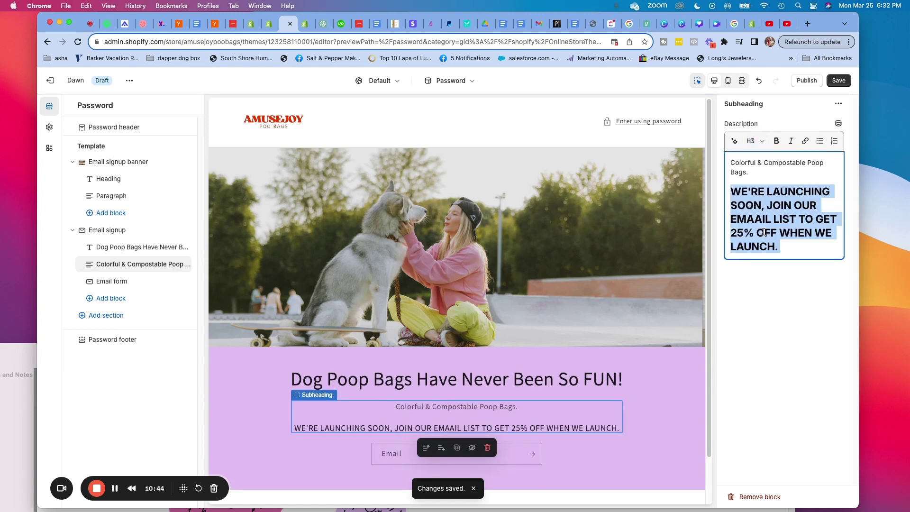
{"action": "left_click", "coordinate": [756, 141]}
{"action": "left_click", "coordinate": [760, 212]}
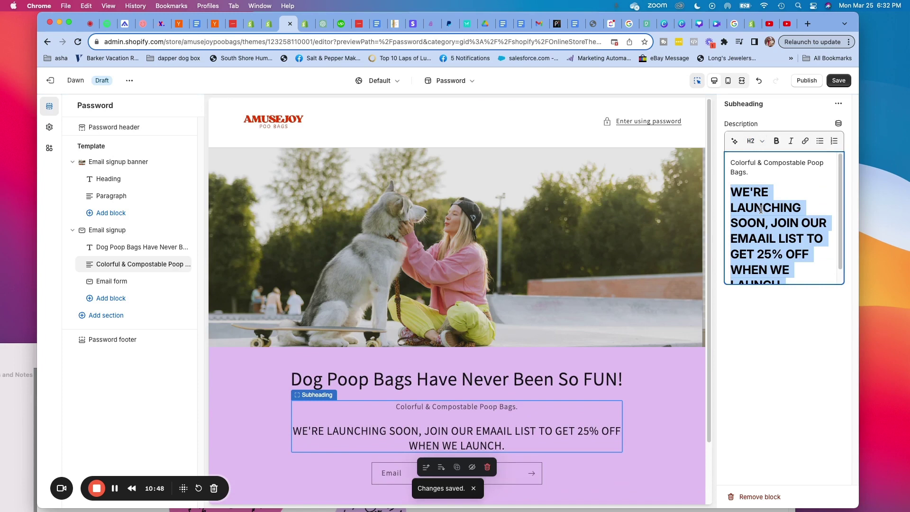
{"action": "left_click", "coordinate": [756, 141]}
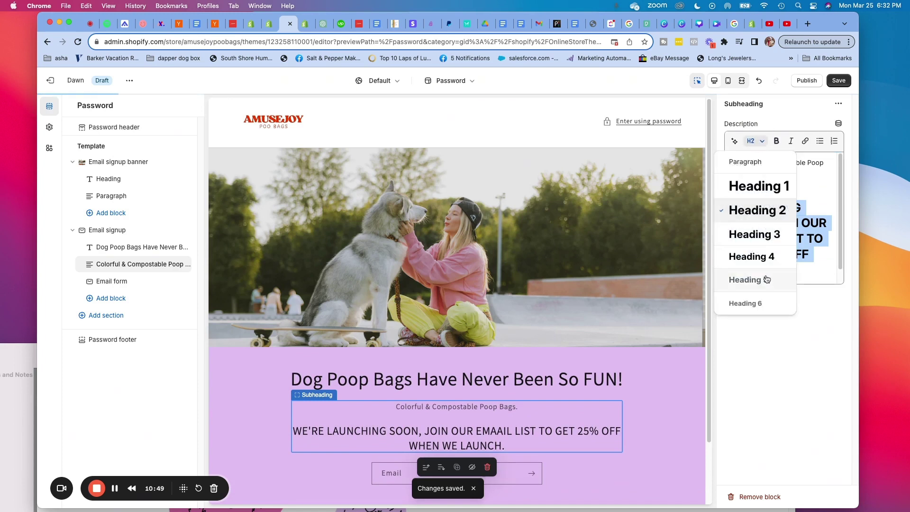
{"action": "left_click", "coordinate": [734, 303]}
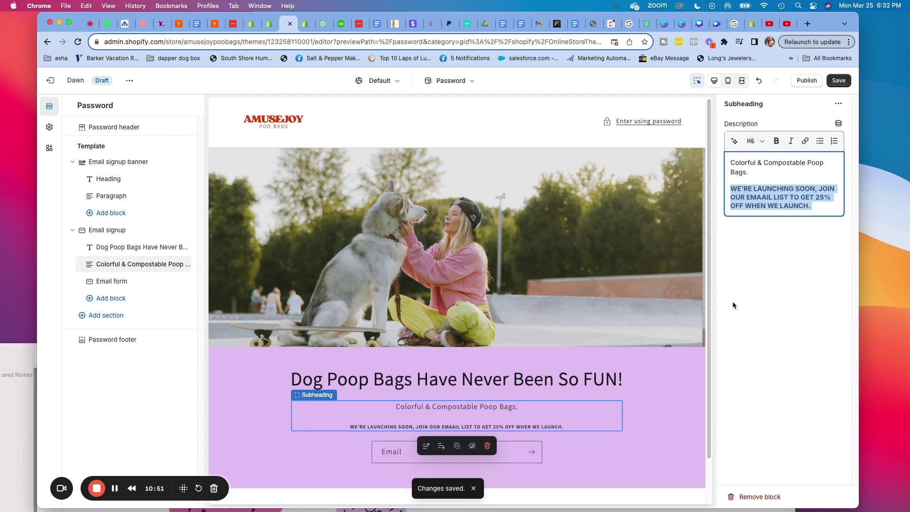
{"action": "left_click", "coordinate": [756, 141]}
{"action": "left_click", "coordinate": [752, 166]}
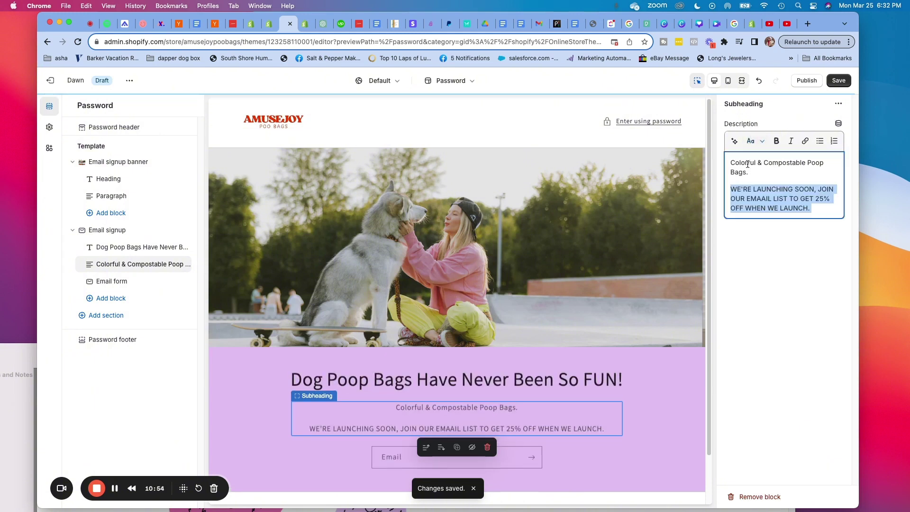
- Make the launch announcement in the subheading bold and italic
{"action": "left_click", "coordinate": [775, 142]}
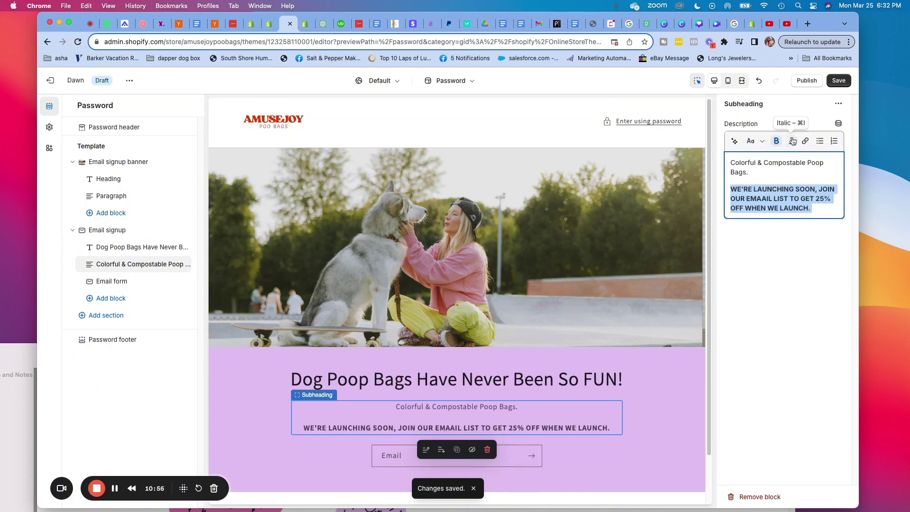
{"action": "left_click", "coordinate": [791, 141]}
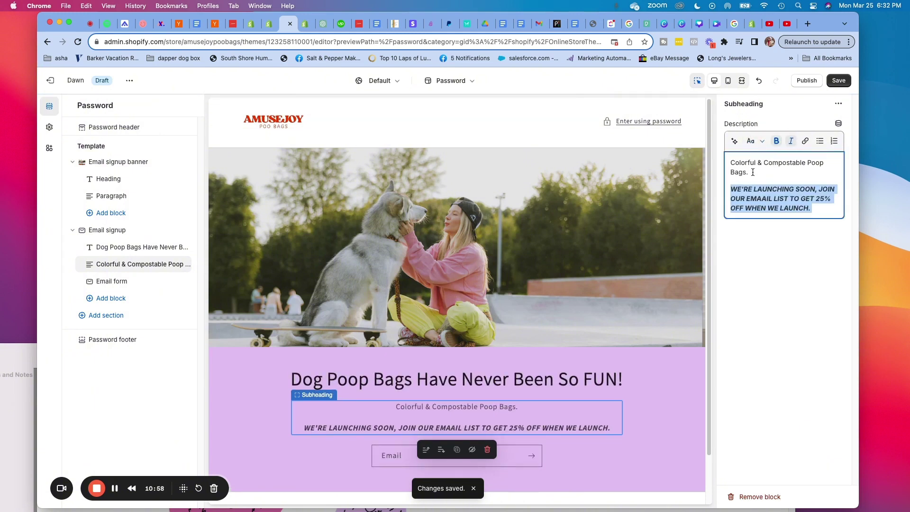
{"action": "left_click", "coordinate": [733, 180]}
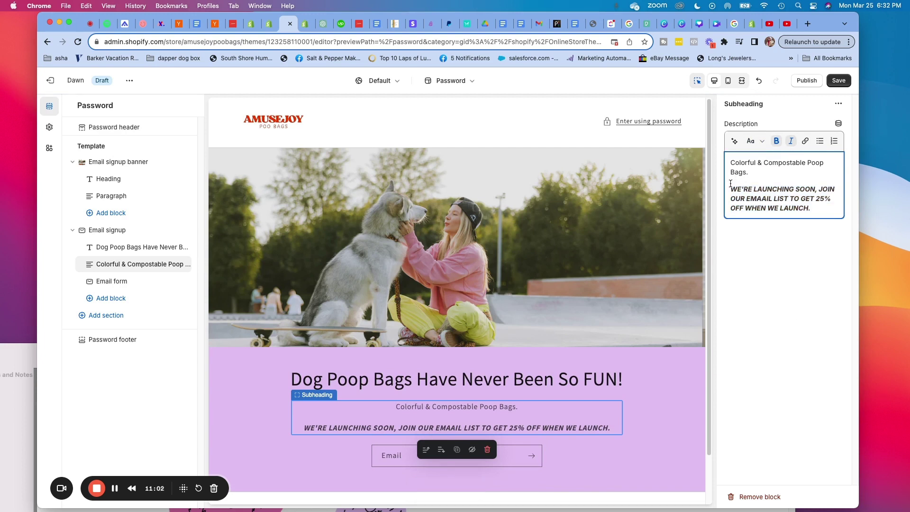
- Delete the "Colorful & Compostable Poop Bags." paragraph and its empty line from the subheading, and save the changes
{"action": "left_click_drag", "start_coordinate": [749, 173], "coordinate": [725, 161]}
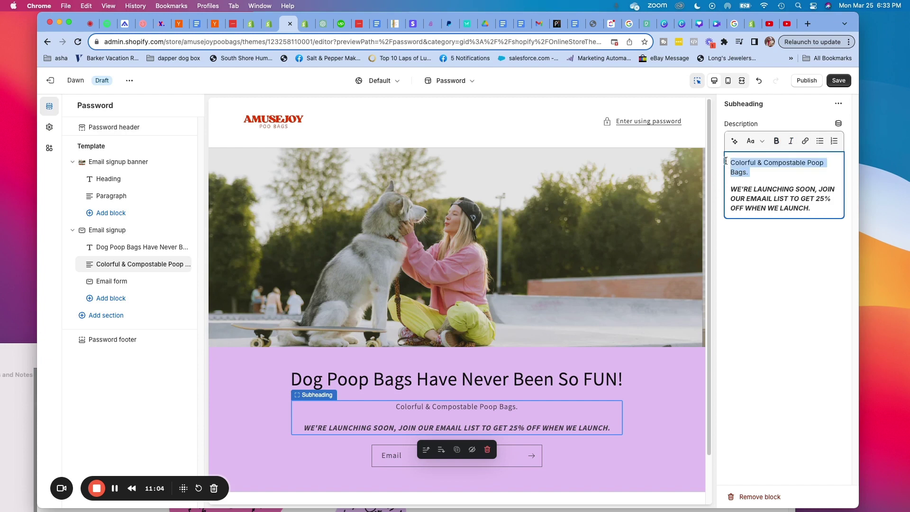
{"action": "key", "text": "BackSpace"}
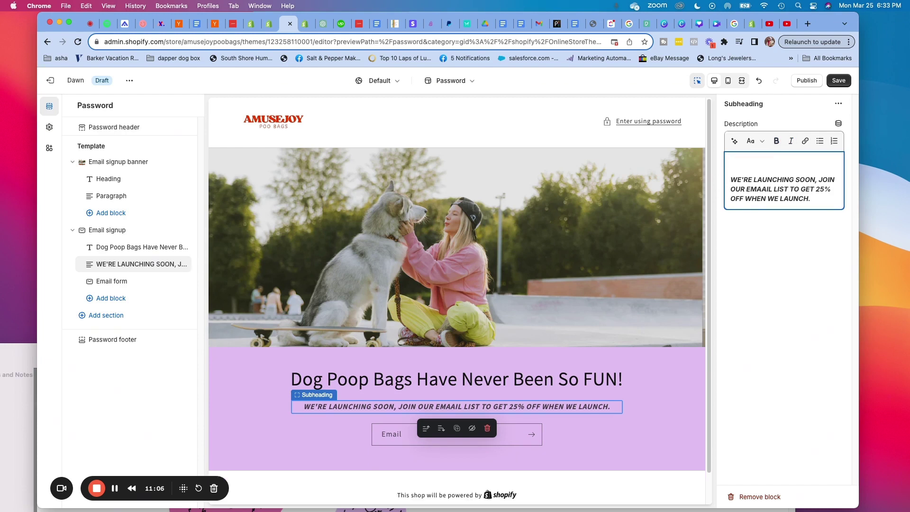
{"action": "key", "text": "BackSpace"}
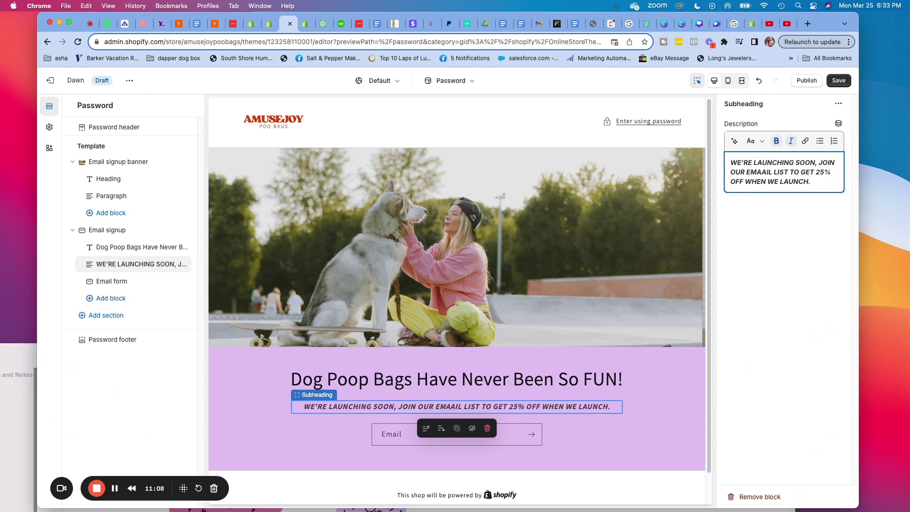
{"action": "left_click", "coordinate": [748, 280]}
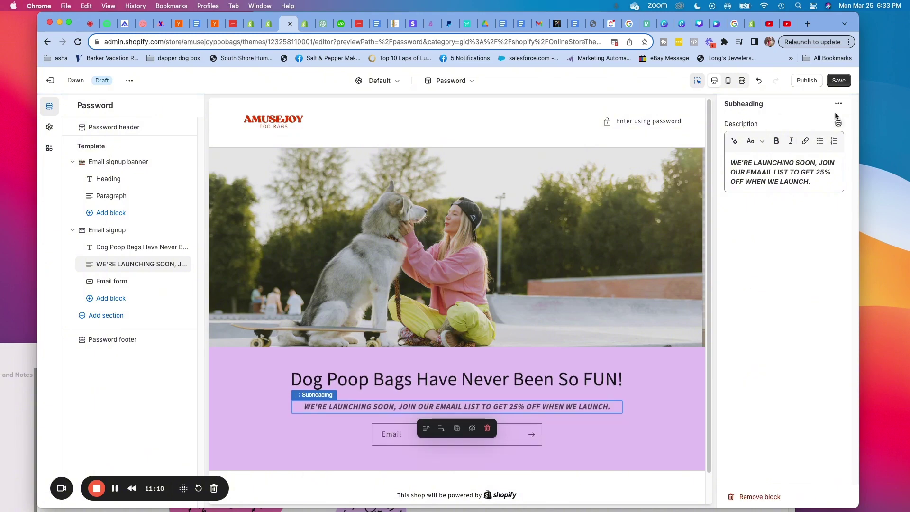
{"action": "left_click", "coordinate": [838, 80]}
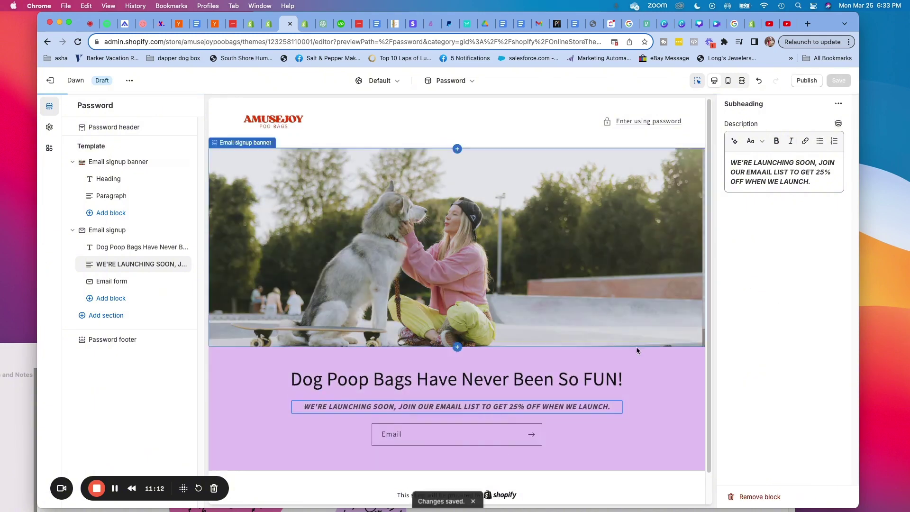
- Extend the Email signup heading with "Compostable & Colorful" after "So FUN!" and save the changes
{"action": "left_click", "coordinate": [587, 379]}
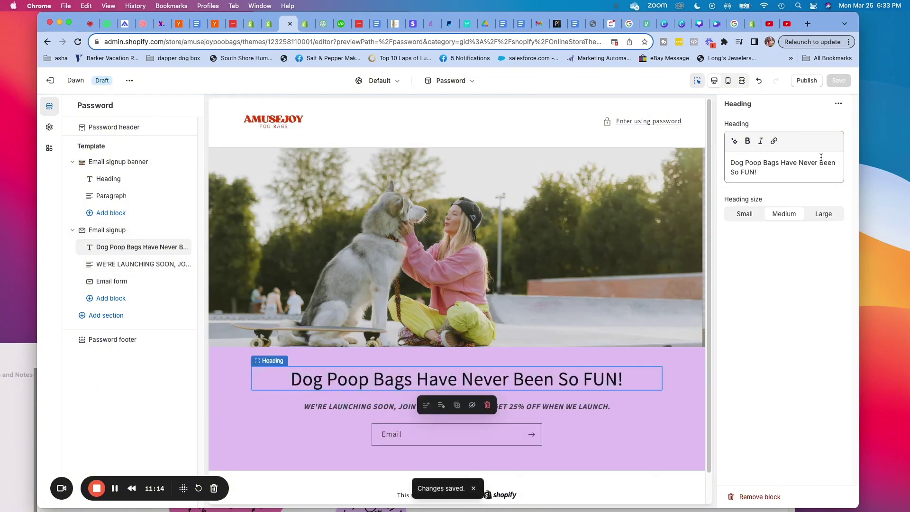
{"action": "left_click", "coordinate": [766, 171]}
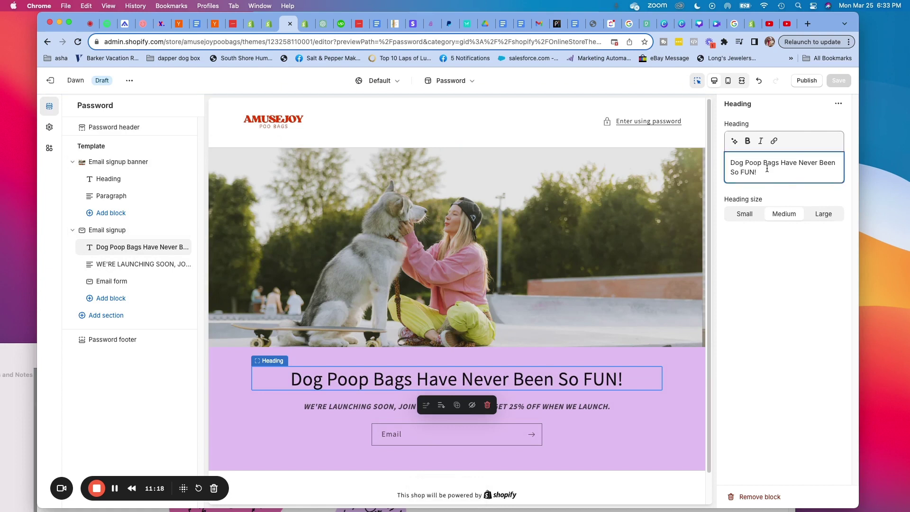
{"action": "type", "text": "Co"}
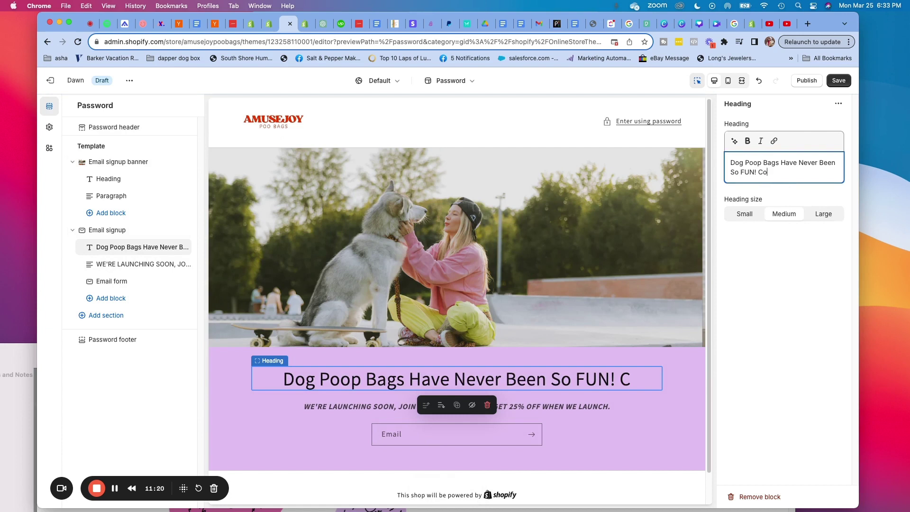
{"action": "type", "text": "mpostable & C"}
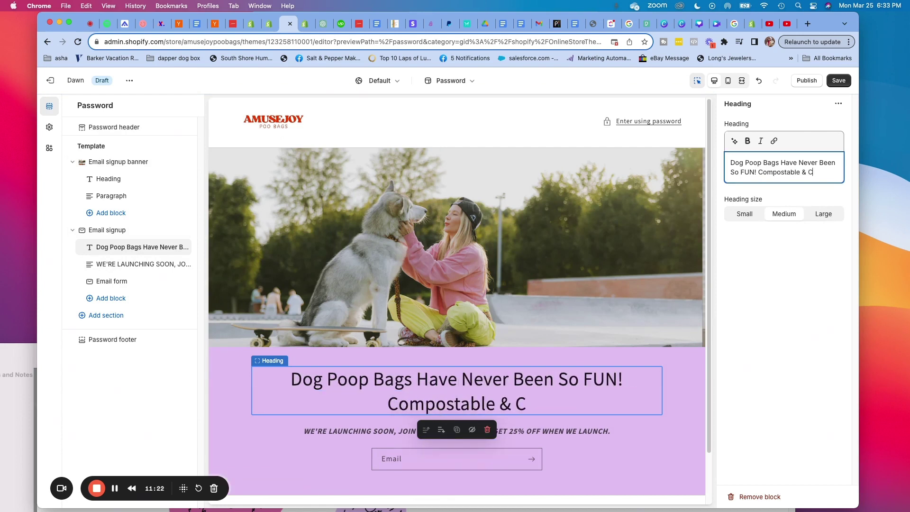
{"action": "type", "text": "olorful"}
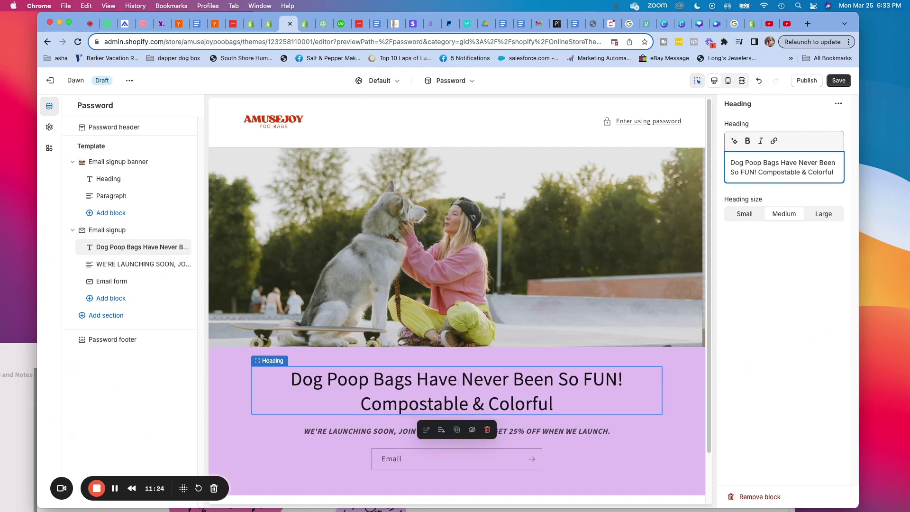
{"action": "left_click", "coordinate": [838, 80]}
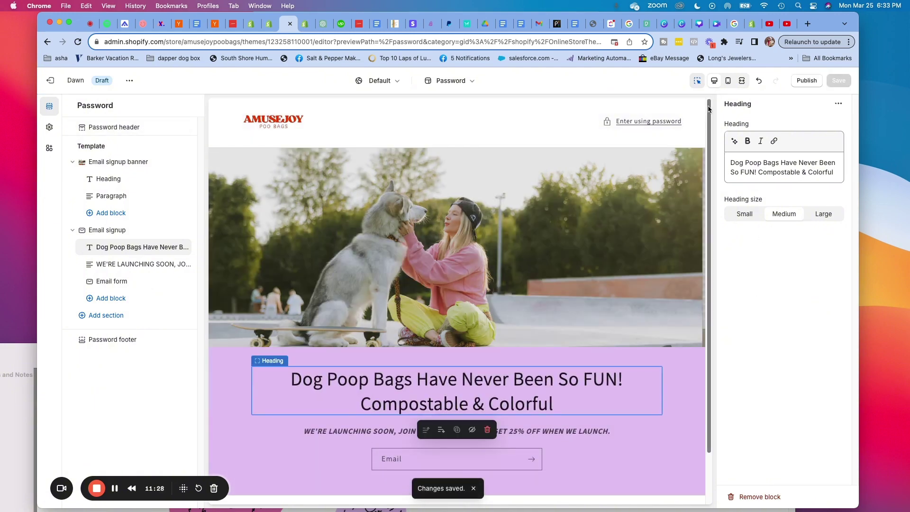
{"action": "left_click_drag", "start_coordinate": [708, 109], "coordinate": [712, 156]}
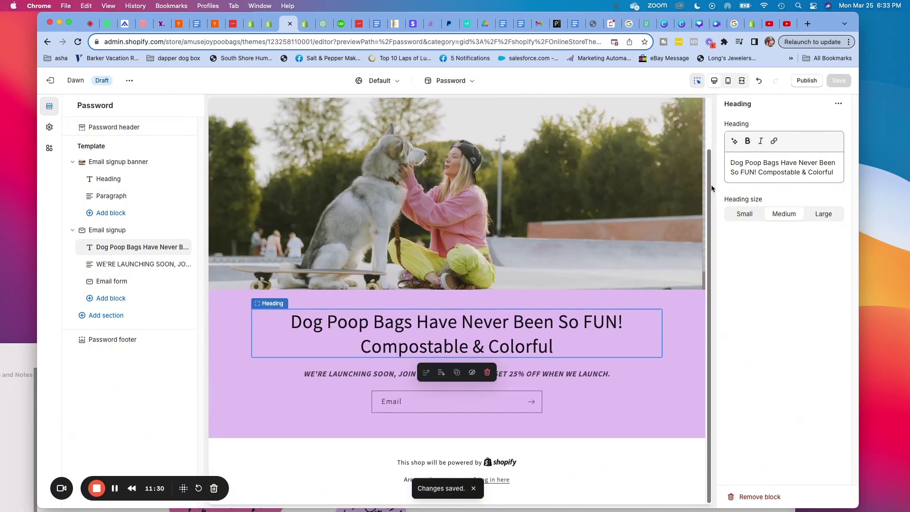
- Review the password page from its header down and switch to the mobile preview to check the layout
{"action": "left_click_drag", "start_coordinate": [710, 187], "coordinate": [712, 74]}
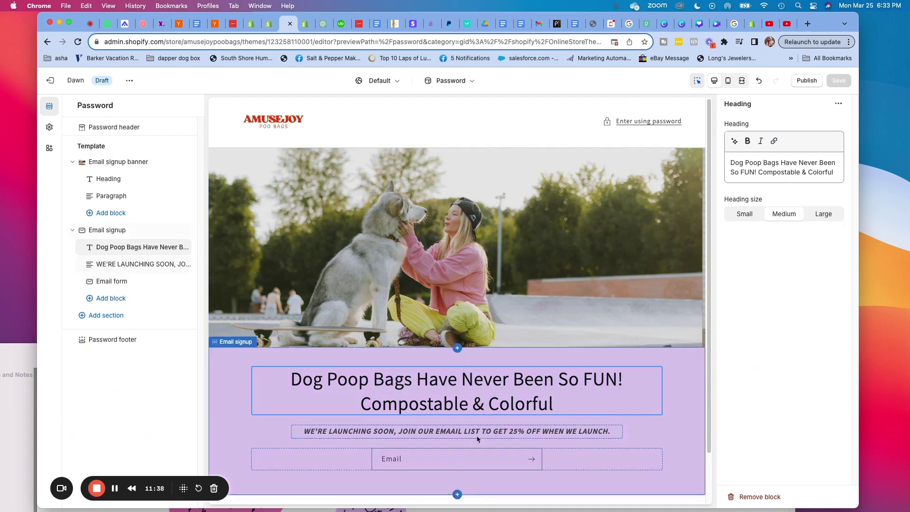
{"action": "left_click", "coordinate": [420, 453]}
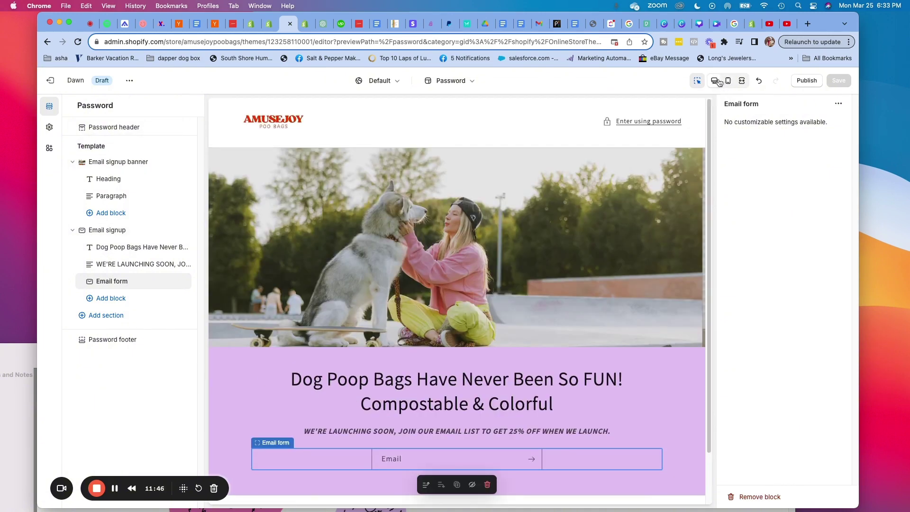
{"action": "left_click", "coordinate": [728, 80]}
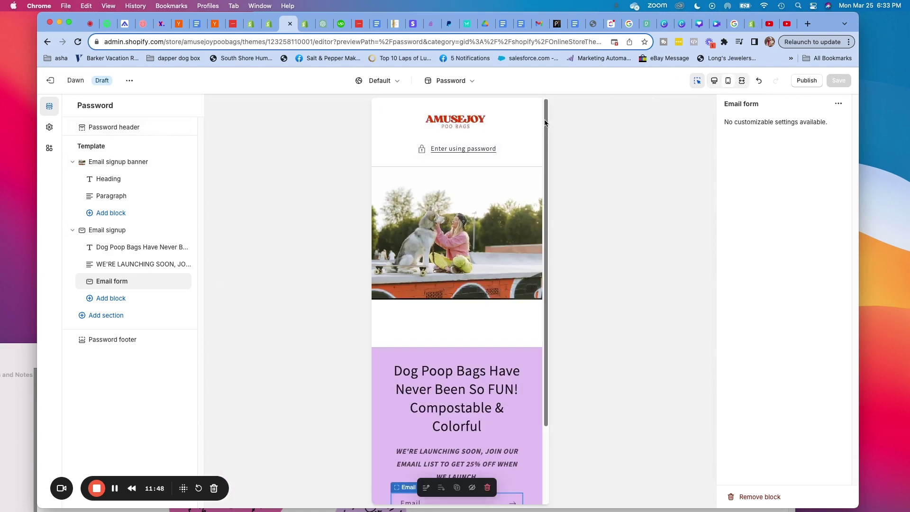
{"action": "mouse_move", "coordinate": [545, 105]}
{"action": "left_mouse_down"}
{"action": "mouse_move", "coordinate": [534, 209]}
{"action": "mouse_move", "coordinate": [541, 123]}
{"action": "left_mouse_up"}
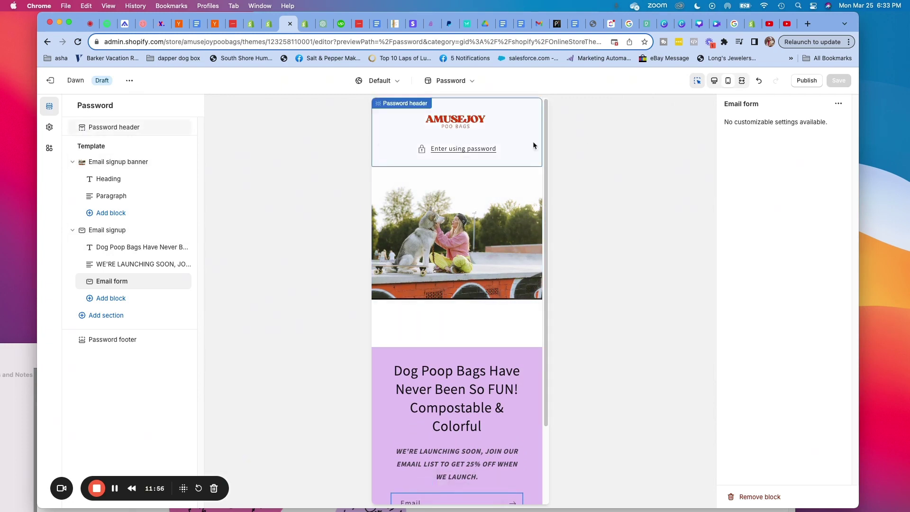
{"action": "left_click_drag", "start_coordinate": [547, 108], "coordinate": [543, 61]}
- Set the desktop logo width to 160 px in the Password header's theme settings
{"action": "left_click", "coordinate": [389, 138]}
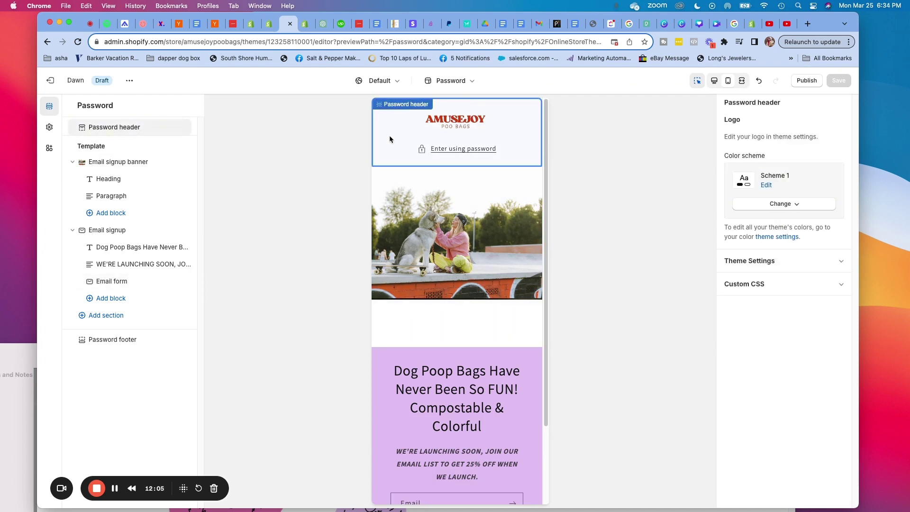
{"action": "left_click", "coordinate": [750, 261]}
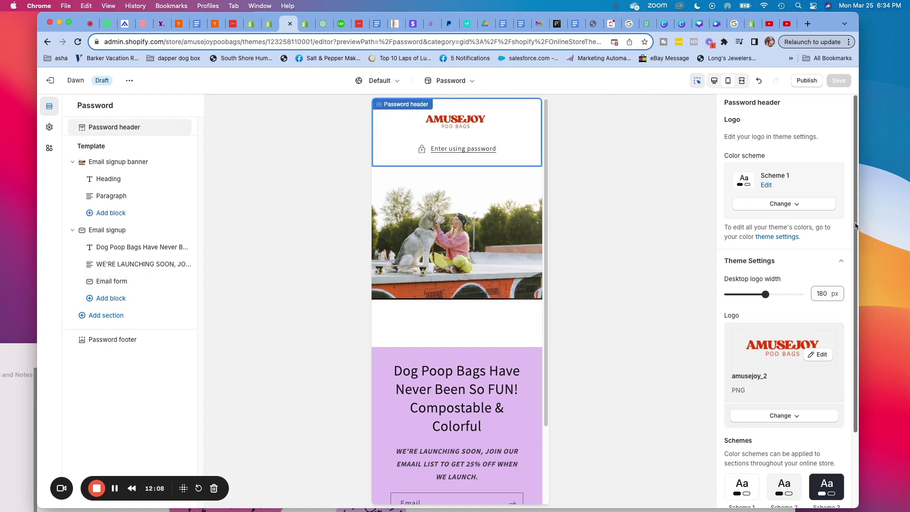
{"action": "mouse_move", "coordinate": [855, 226]}
{"action": "left_mouse_down"}
{"action": "mouse_move", "coordinate": [855, 353]}
{"action": "mouse_move", "coordinate": [850, 214]}
{"action": "left_mouse_up"}
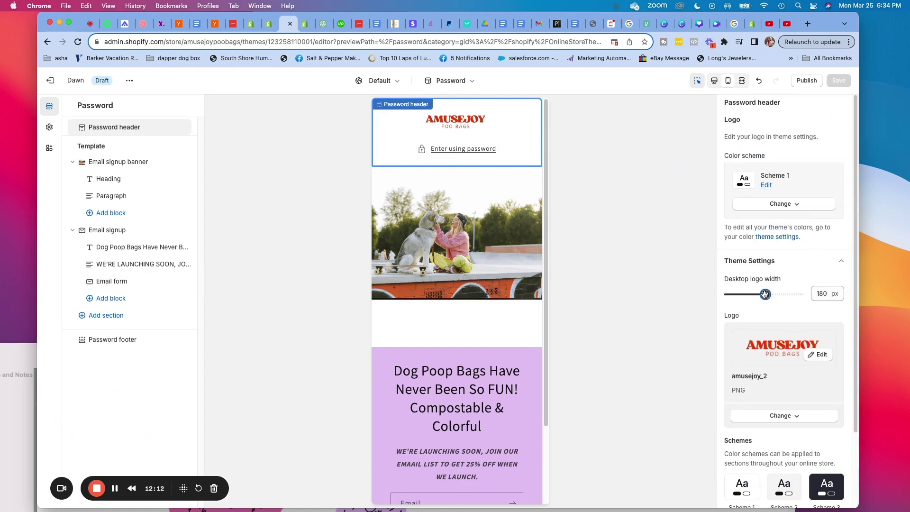
{"action": "left_click_drag", "start_coordinate": [764, 294], "coordinate": [758, 294]}
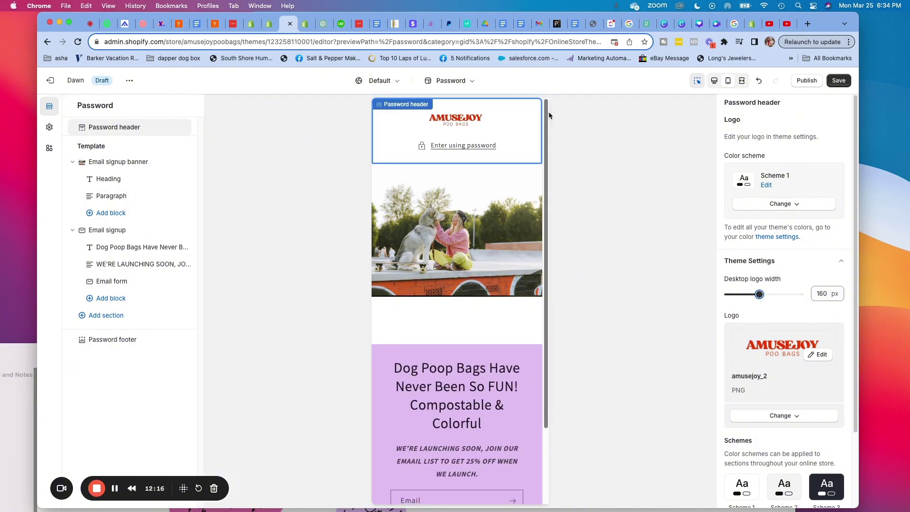
- Turn off showing content below the image on mobile for the Email signup banner, and save the changes
{"action": "left_click_drag", "start_coordinate": [544, 115], "coordinate": [551, 170]}
{"action": "left_click", "coordinate": [513, 253]}
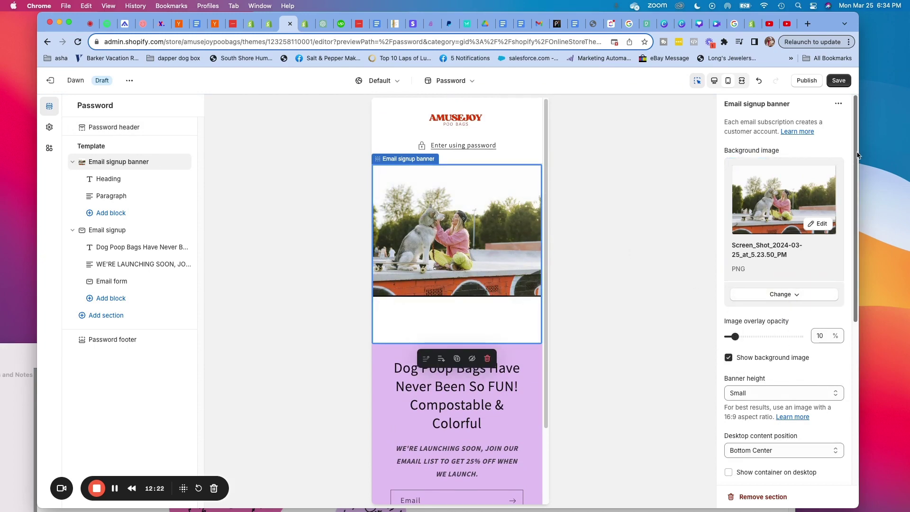
{"action": "left_click_drag", "start_coordinate": [857, 150], "coordinate": [861, 324]}
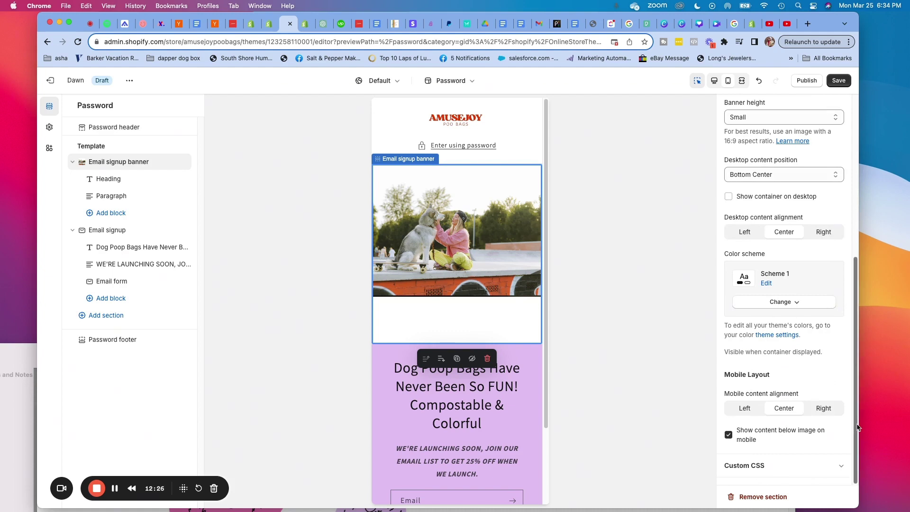
{"action": "left_click", "coordinate": [729, 436]}
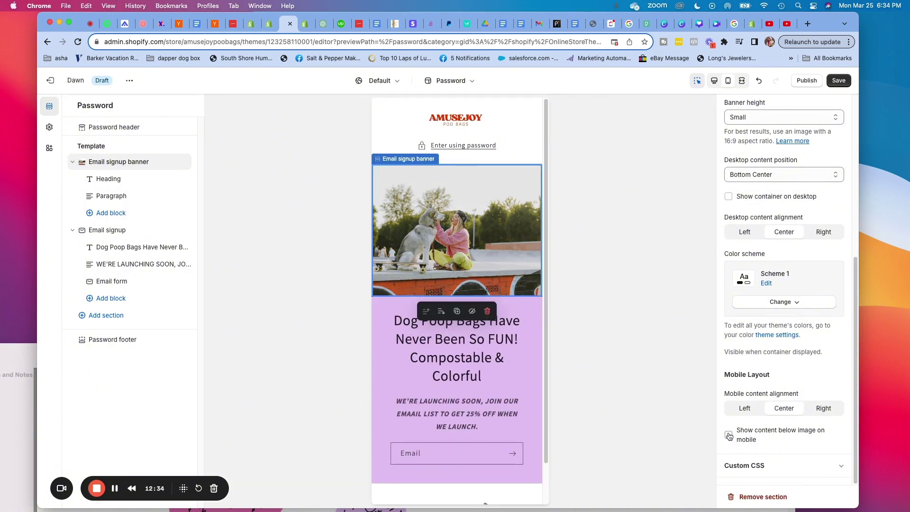
{"action": "left_click", "coordinate": [729, 436]}
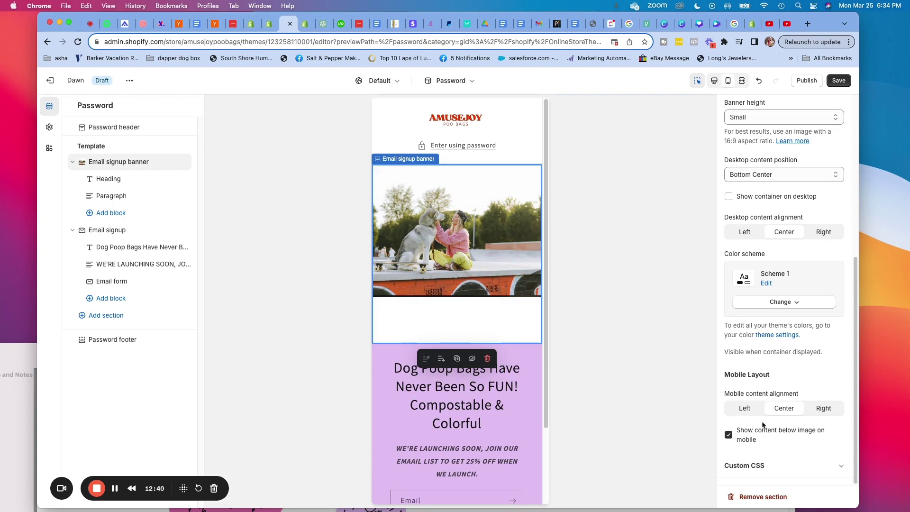
{"action": "left_click", "coordinate": [728, 435]}
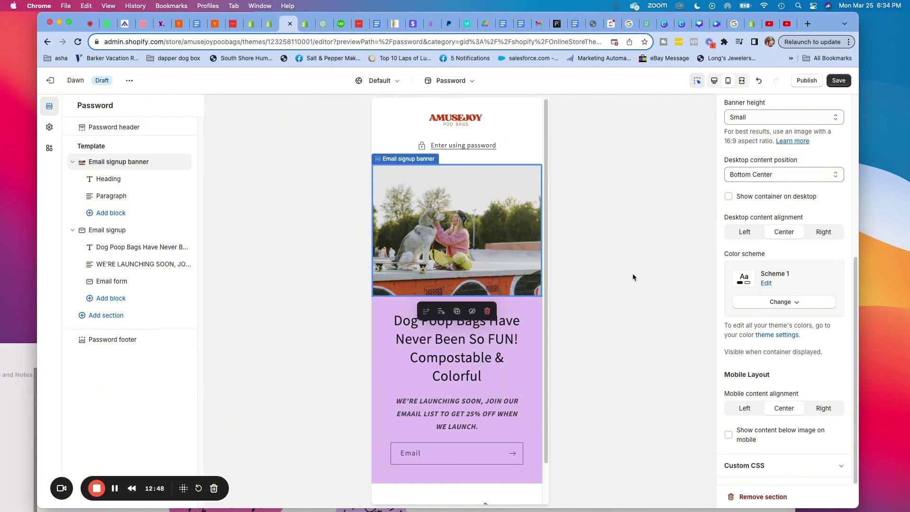
{"action": "left_click", "coordinate": [838, 81]}
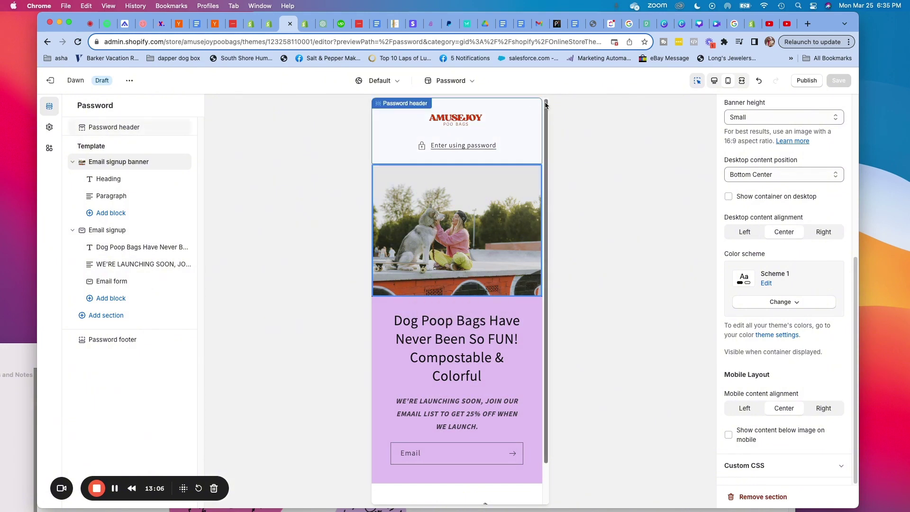
- Return to the desktop preview and add a Video section below the Email signup section
{"action": "left_click", "coordinate": [714, 81]}
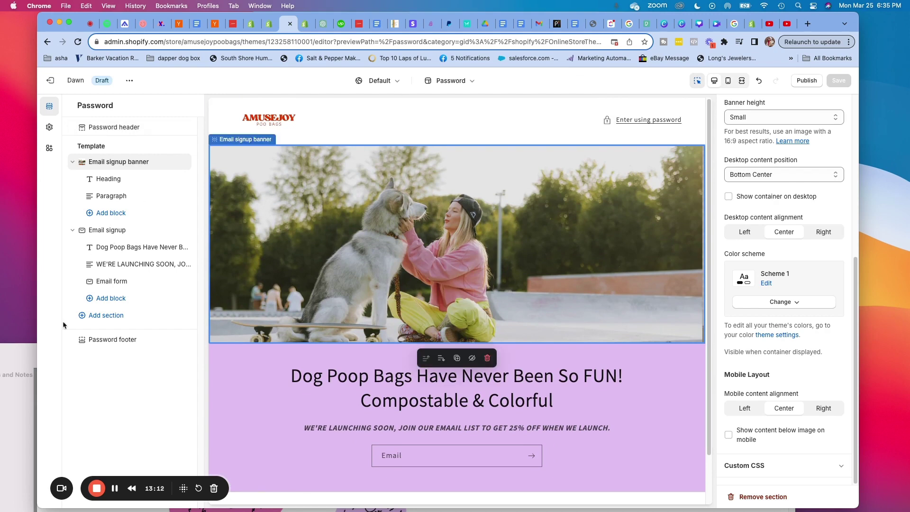
{"action": "left_click", "coordinate": [94, 316]}
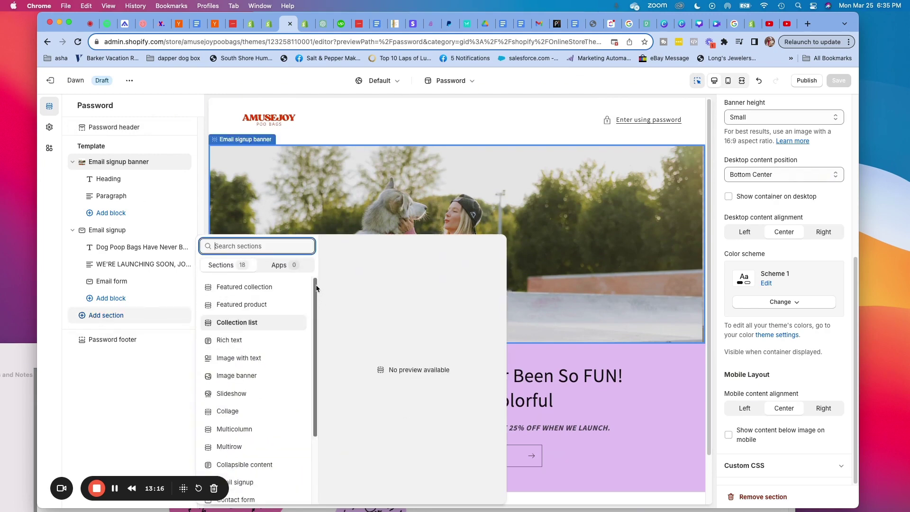
{"action": "left_click_drag", "start_coordinate": [315, 289], "coordinate": [315, 361]}
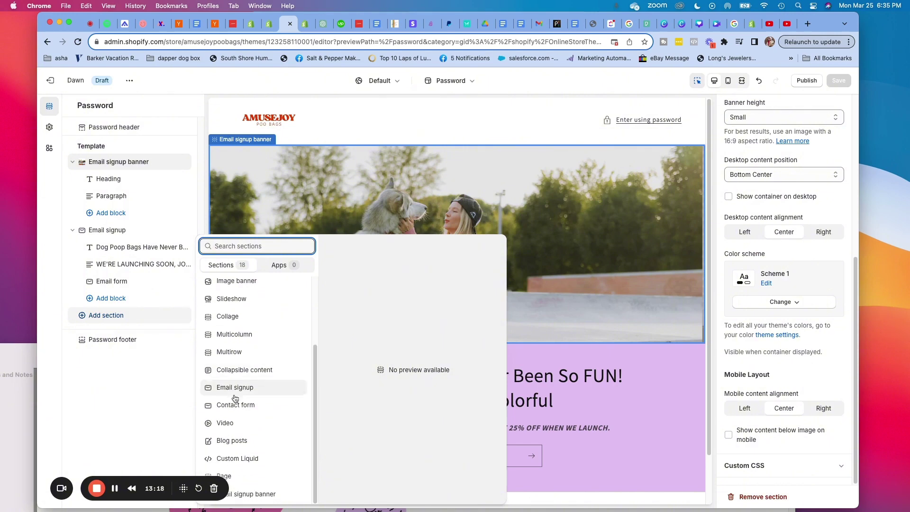
{"action": "key", "text": "Escape"}
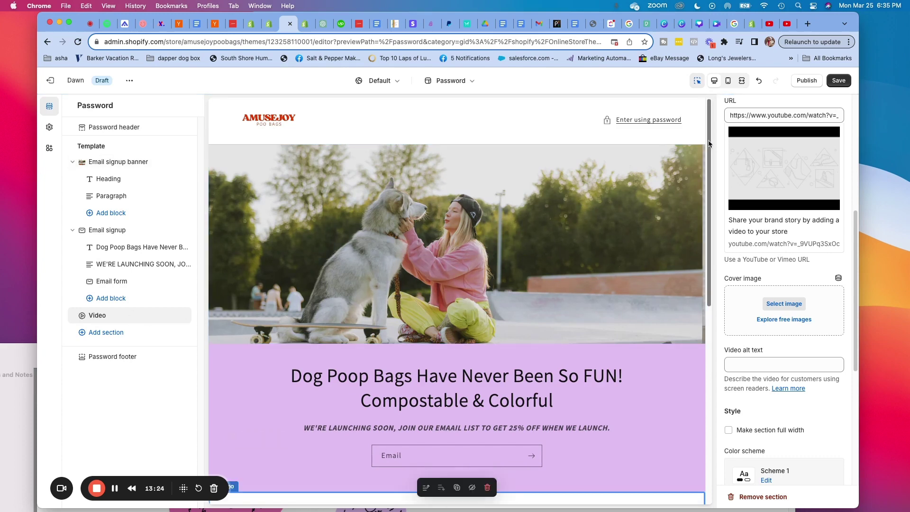
{"action": "scroll", "coordinate": [709, 143], "scroll_direction": "down", "scroll_amount": 7}
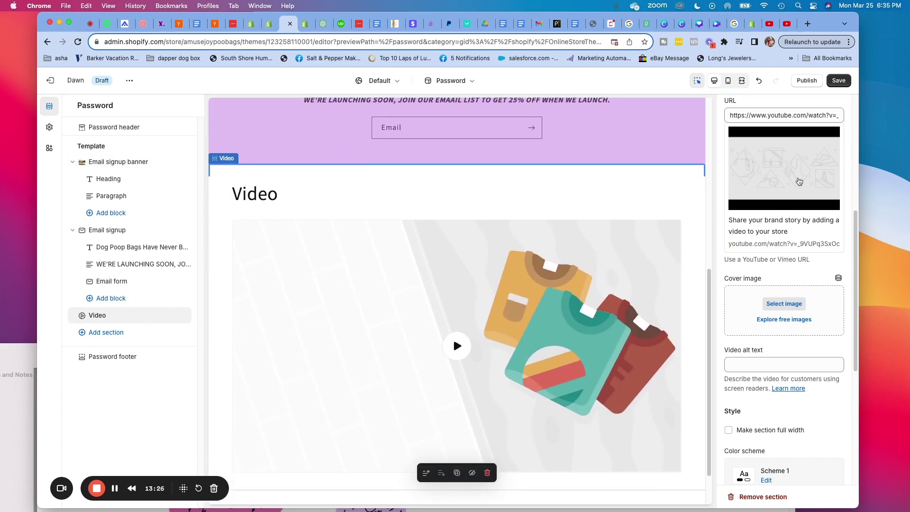
- Use the "Untitled design (1)" MP4 from the store library as the Video section's Shopify-hosted video
{"action": "left_click_drag", "start_coordinate": [856, 221], "coordinate": [860, 336]}
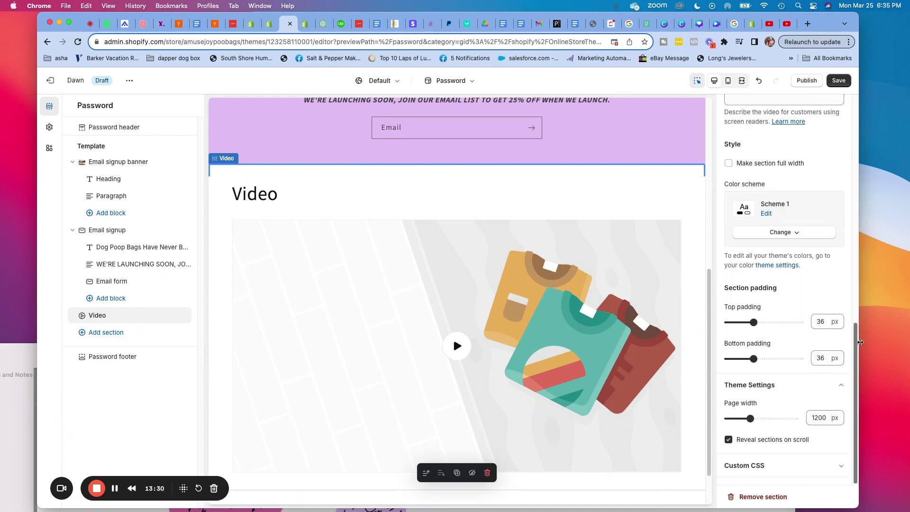
{"action": "left_click_drag", "start_coordinate": [862, 377], "coordinate": [846, 123]}
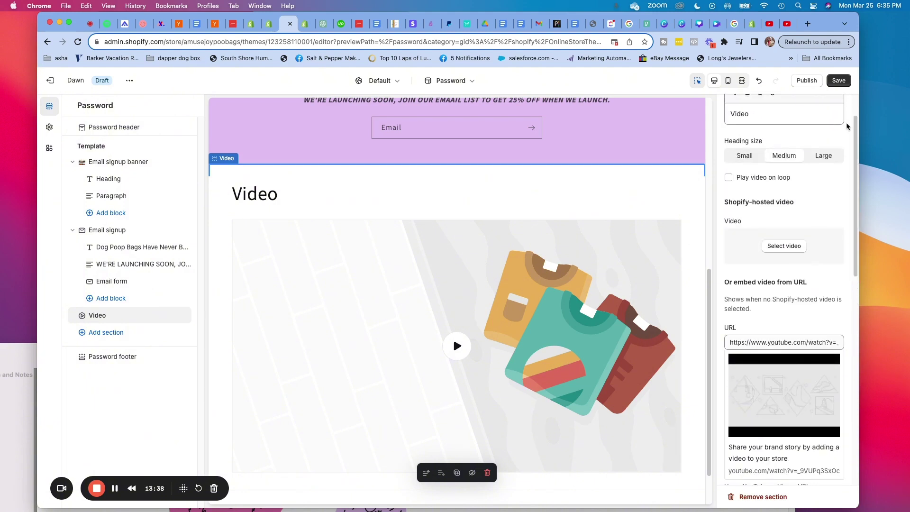
{"action": "left_click", "coordinate": [783, 245]}
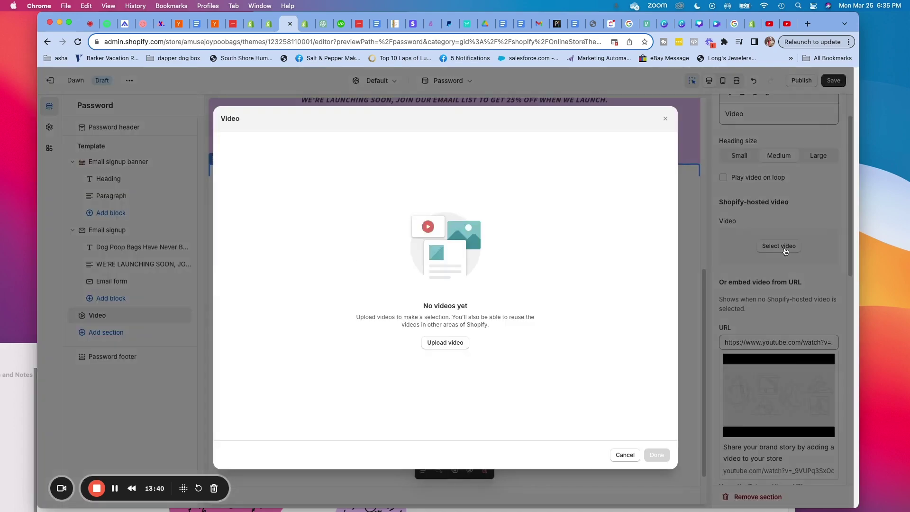
{"action": "left_click", "coordinate": [370, 263]}
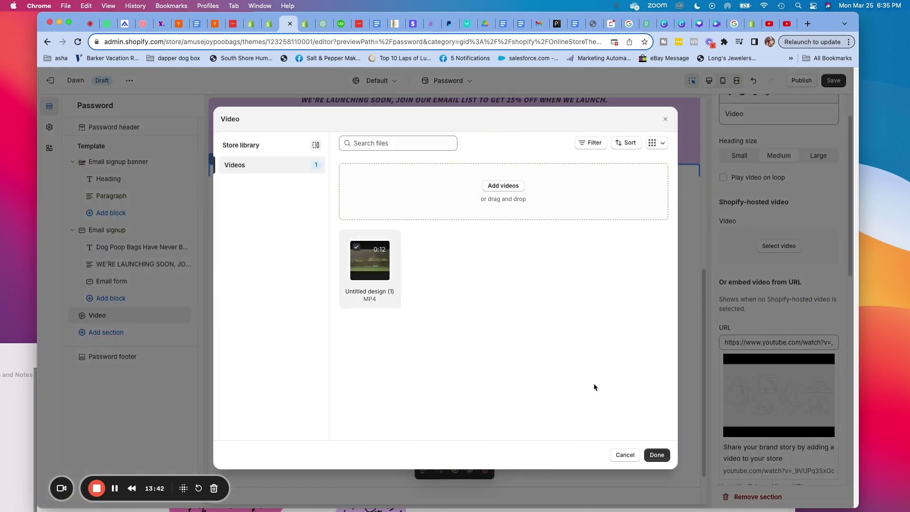
{"action": "left_click", "coordinate": [658, 455]}
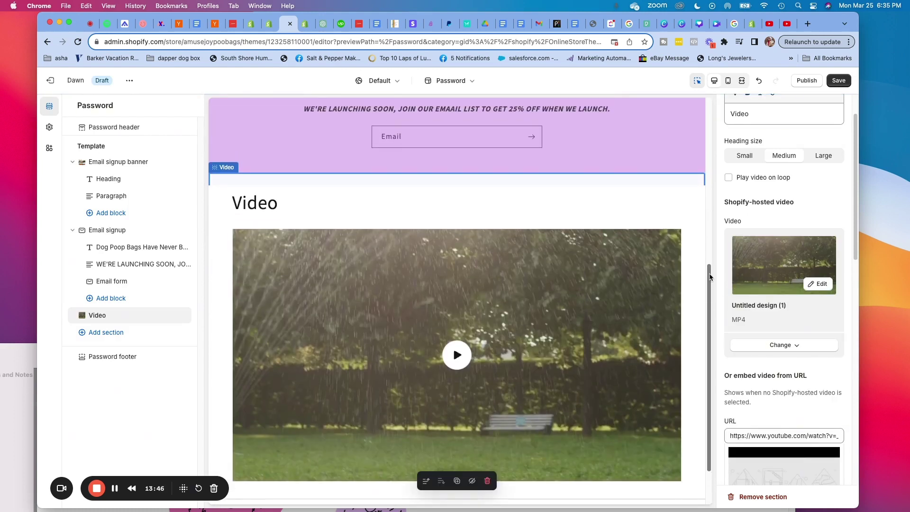
- Remove the "Video" heading text from the Video section
{"action": "scroll", "coordinate": [709, 281], "scroll_direction": "up", "scroll_amount": 5}
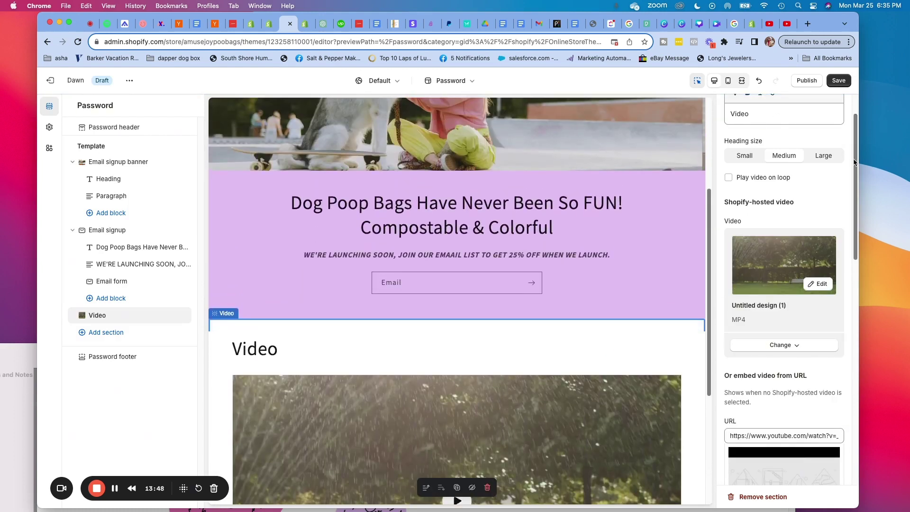
{"action": "scroll", "coordinate": [848, 142], "scroll_direction": "up", "scroll_amount": 2}
{"action": "double_click", "coordinate": [759, 164]}
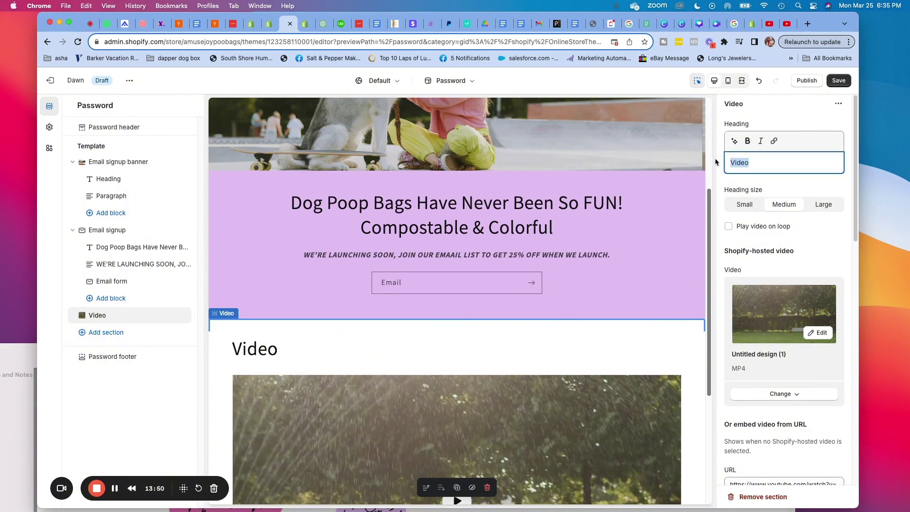
{"action": "key", "text": "BackSpace"}
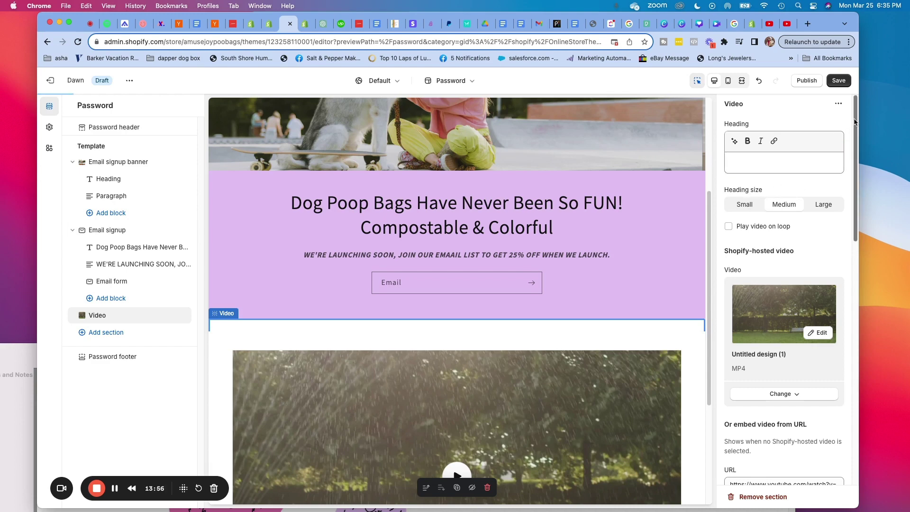
- Make the Video section full width with 0 px top padding, and save the changes
{"action": "scroll", "coordinate": [848, 194], "scroll_direction": "down", "scroll_amount": 5}
{"action": "scroll", "coordinate": [848, 194], "scroll_direction": "down", "scroll_amount": 7}
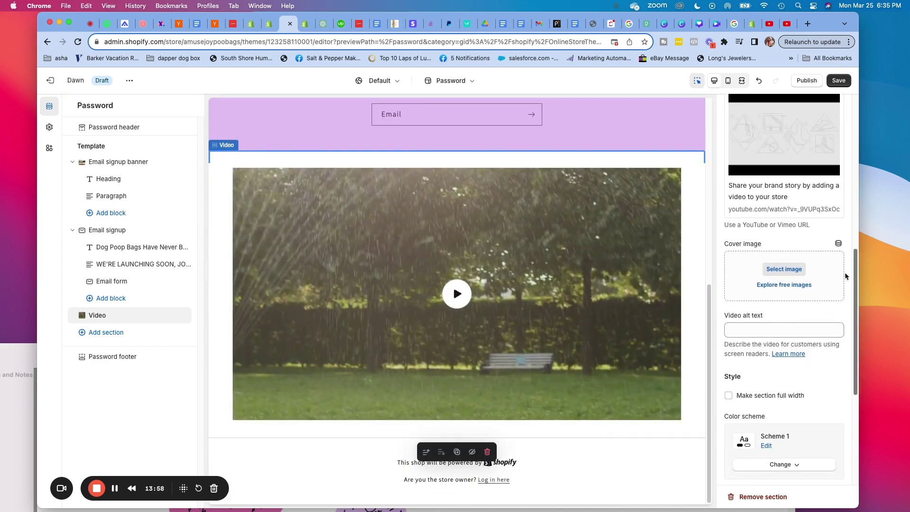
{"action": "left_click", "coordinate": [727, 288]}
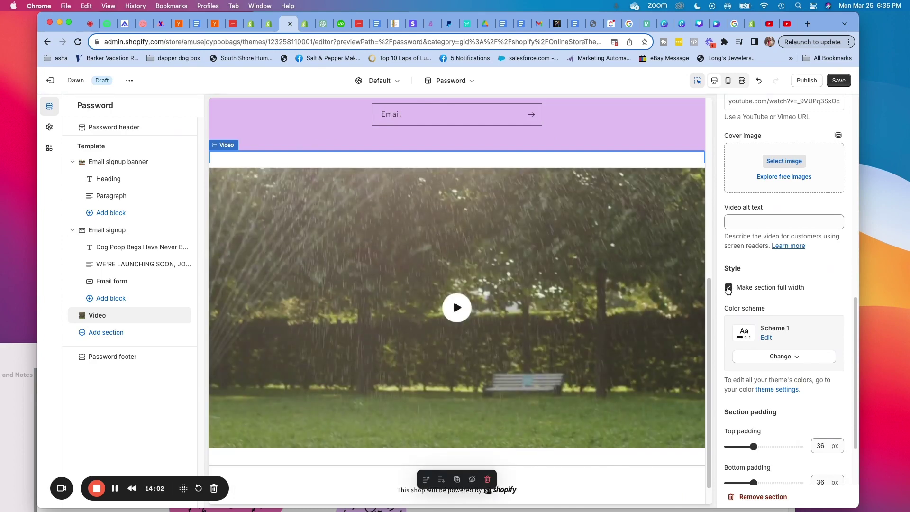
{"action": "scroll", "coordinate": [855, 307], "scroll_direction": "down", "scroll_amount": 2}
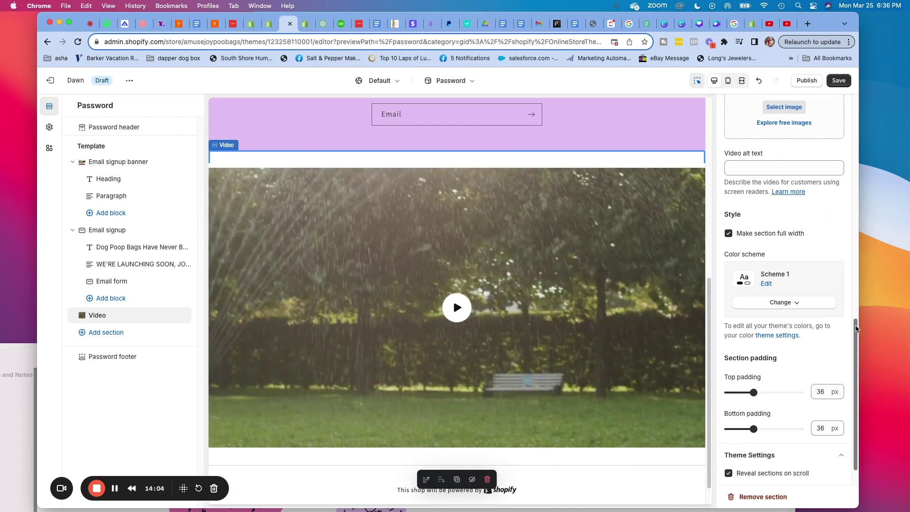
{"action": "left_click", "coordinate": [727, 411]}
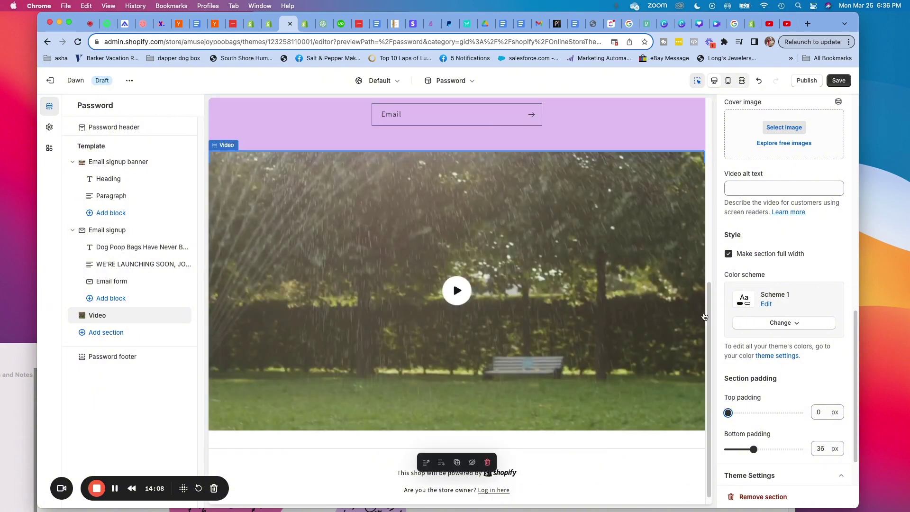
{"action": "left_click_drag", "start_coordinate": [706, 317], "coordinate": [705, 255]}
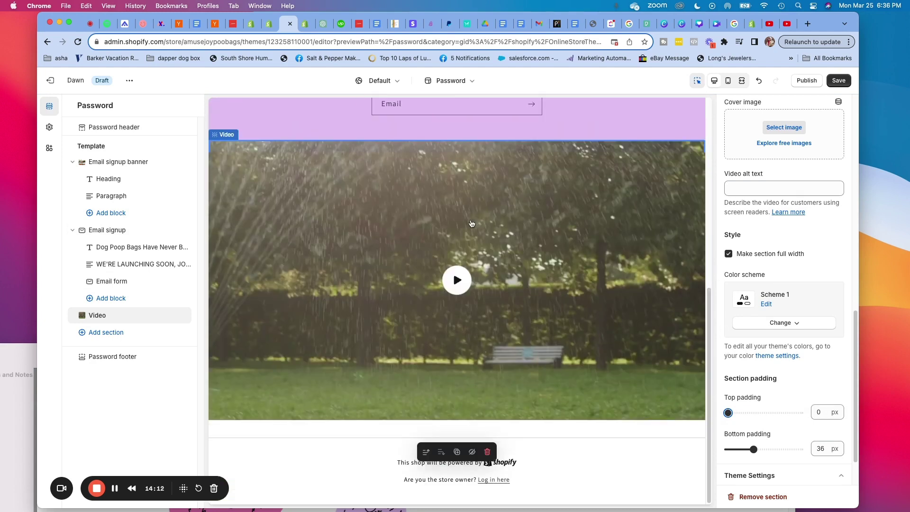
{"action": "left_click", "coordinate": [838, 81]}
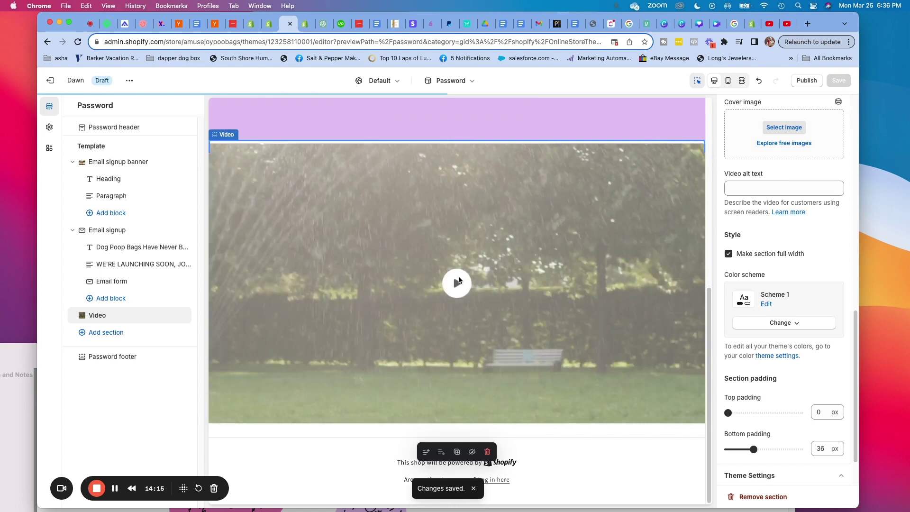
- Play the video in the page preview and check how it sits below the email signup
{"action": "left_click", "coordinate": [458, 282]}
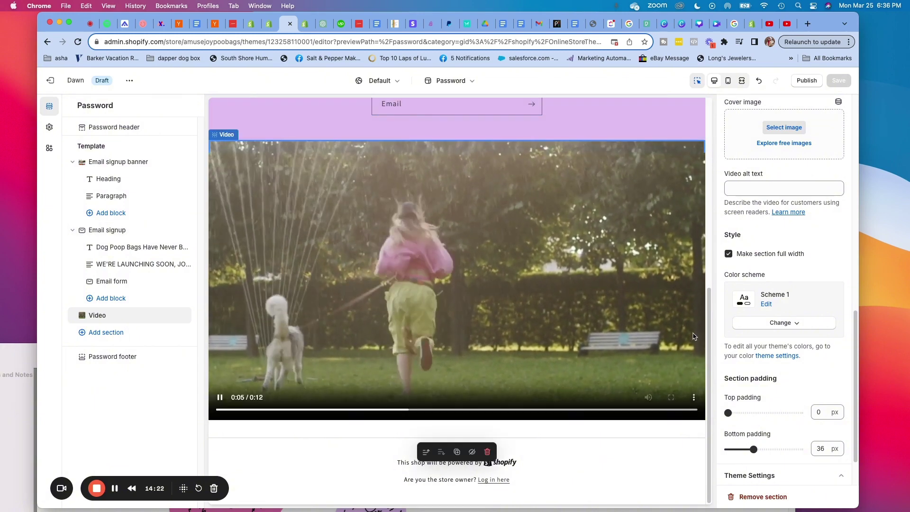
{"action": "scroll", "coordinate": [696, 285], "scroll_direction": "up", "scroll_amount": 3}
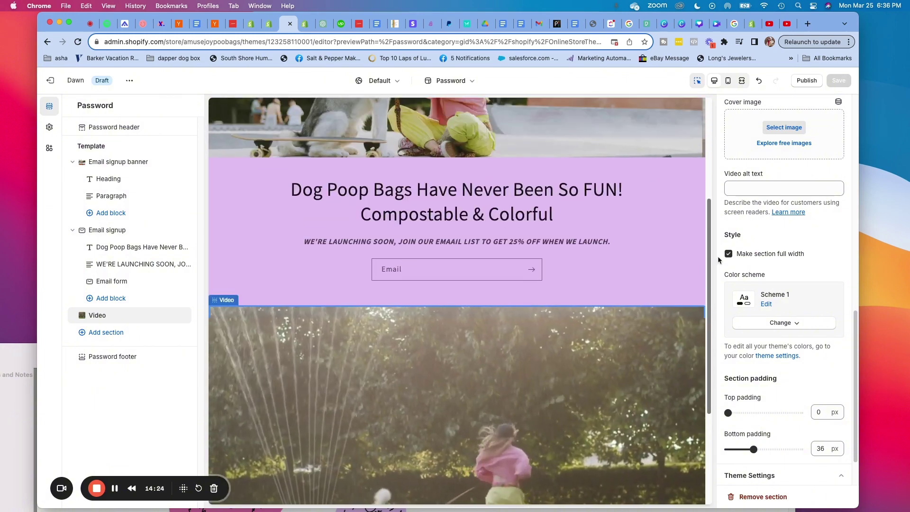
- Review the whole finished password page in the desktop preview, from the logo and photo banner down to the video and footer
{"action": "scroll", "coordinate": [715, 201], "scroll_direction": "up", "scroll_amount": 3}
{"action": "scroll", "coordinate": [714, 201], "scroll_direction": "up", "scroll_amount": 2}
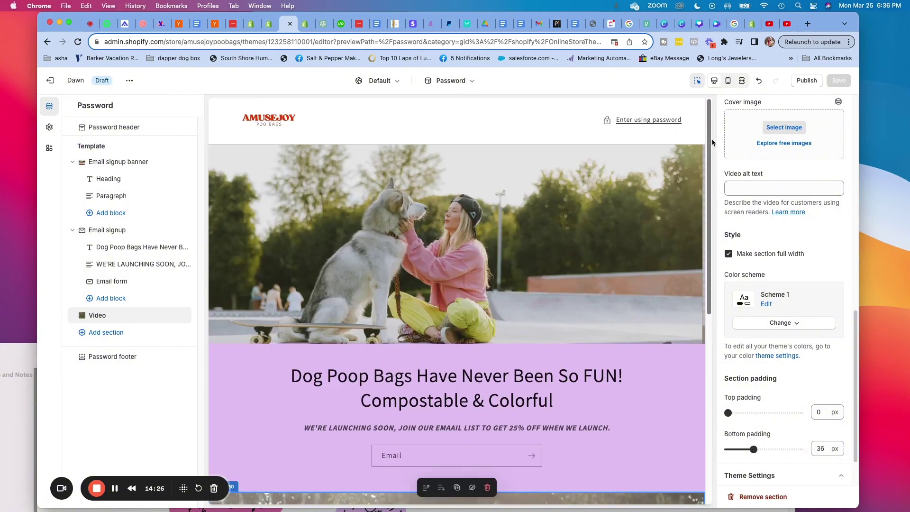
{"action": "scroll", "coordinate": [712, 138], "scroll_direction": "down", "scroll_amount": 8}
{"action": "scroll", "coordinate": [718, 331], "scroll_direction": "up", "scroll_amount": 2}
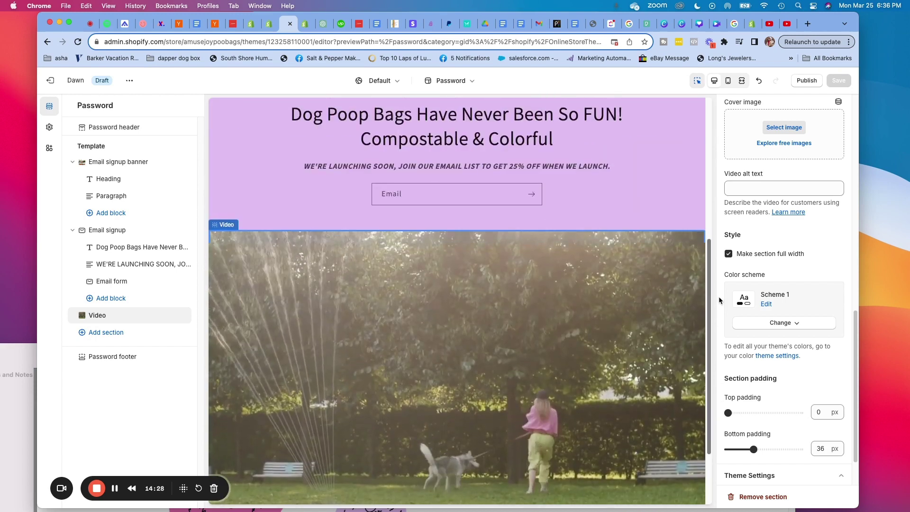
{"action": "scroll", "coordinate": [718, 296], "scroll_direction": "down", "scroll_amount": 2}
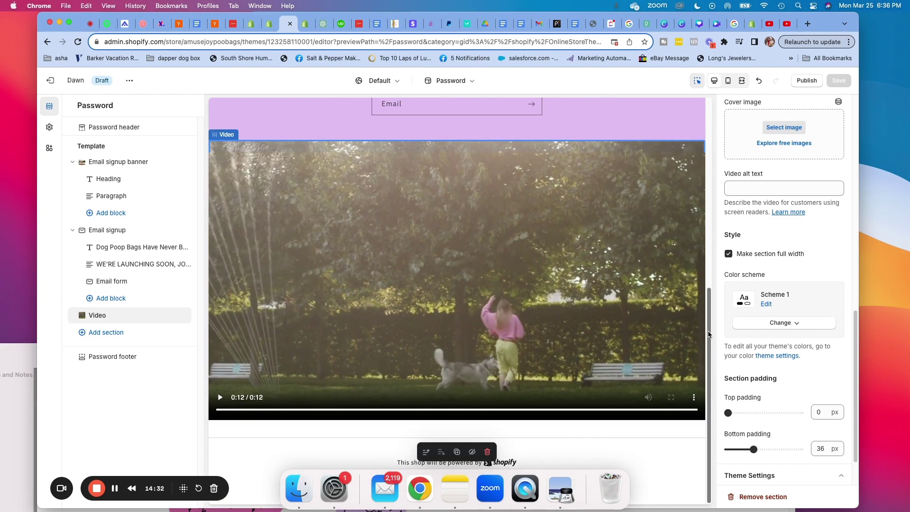
{"action": "scroll", "coordinate": [709, 335], "scroll_direction": "up", "scroll_amount": 7}
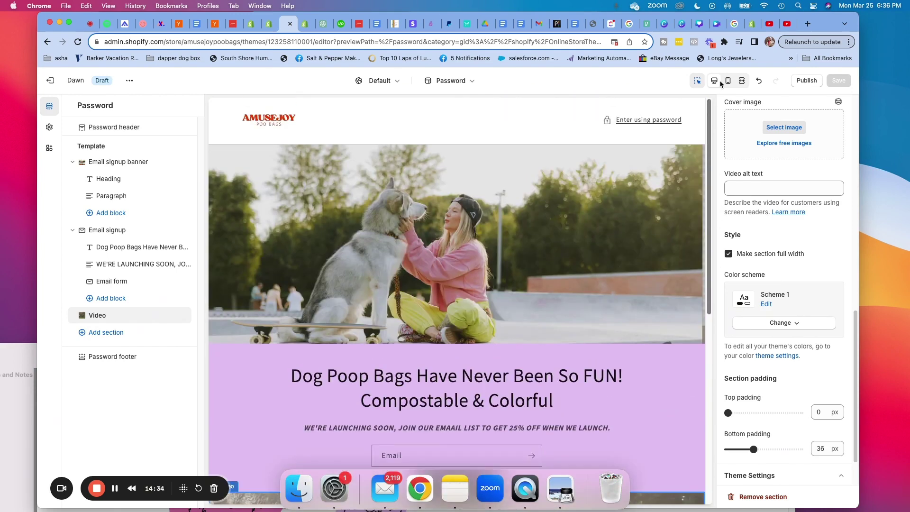
{"action": "scroll", "coordinate": [710, 189], "scroll_direction": "down", "scroll_amount": 2}
{"action": "scroll", "coordinate": [718, 190], "scroll_direction": "down", "scroll_amount": 6}
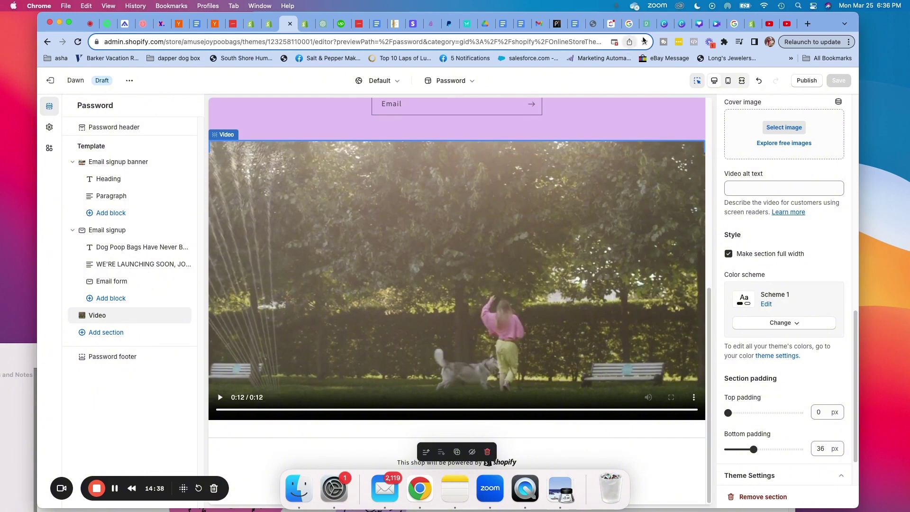
- Check the password page's layout in the mobile preview, from the video up to the header, and return to the desktop preview
{"action": "left_click", "coordinate": [728, 82]}
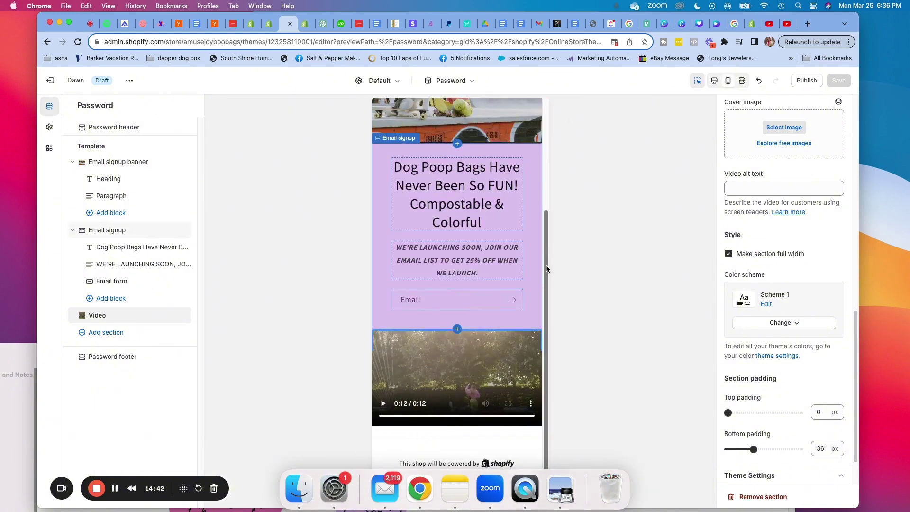
{"action": "left_click_drag", "start_coordinate": [546, 269], "coordinate": [549, 73]}
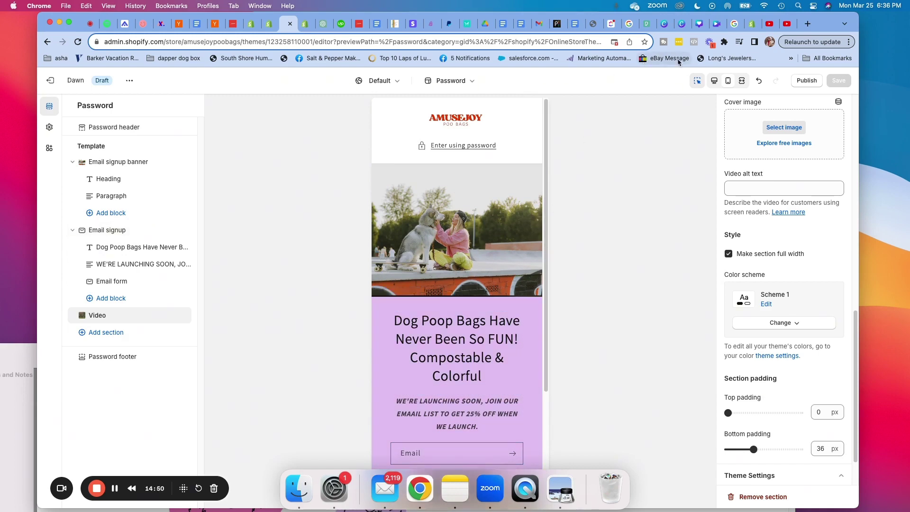
{"action": "left_click", "coordinate": [713, 80]}
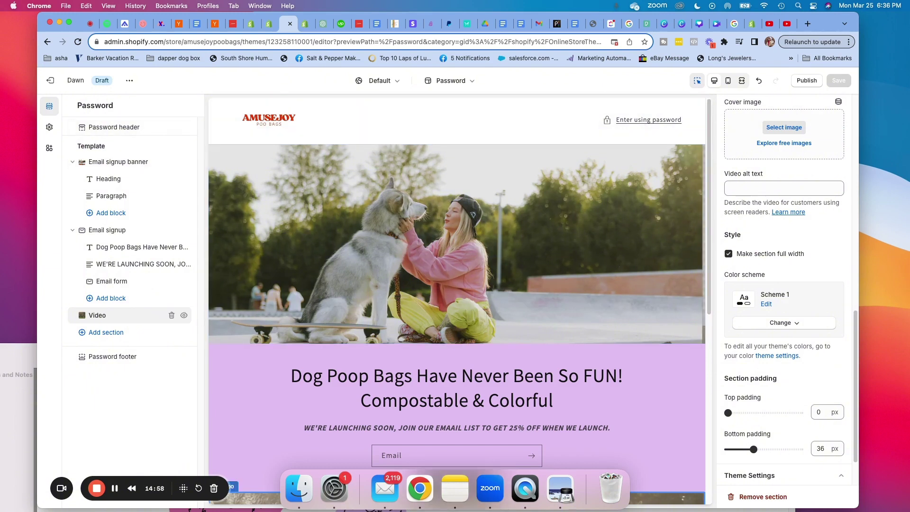
- Exit the theme editor and view the password protection settings in the online store's preferences
{"action": "left_click", "coordinate": [50, 80]}
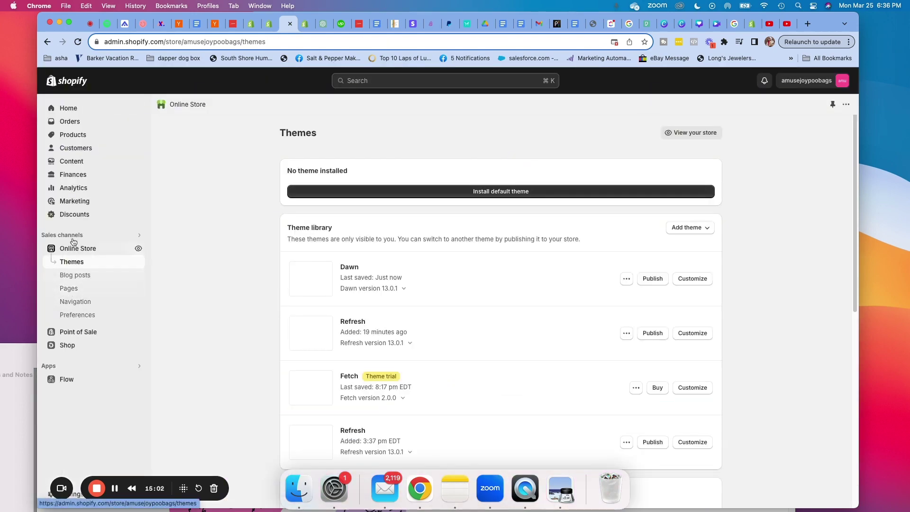
{"action": "left_click", "coordinate": [73, 316]}
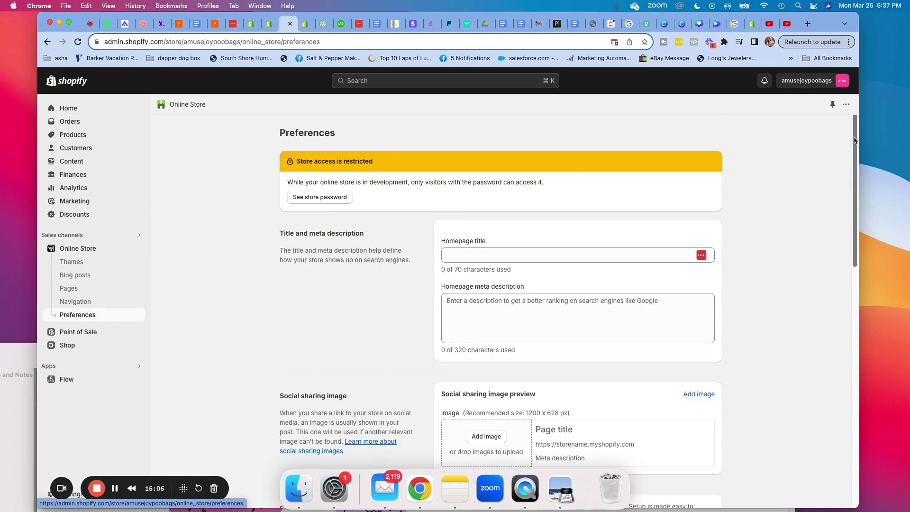
{"action": "left_click_drag", "start_coordinate": [855, 161], "coordinate": [859, 304]}
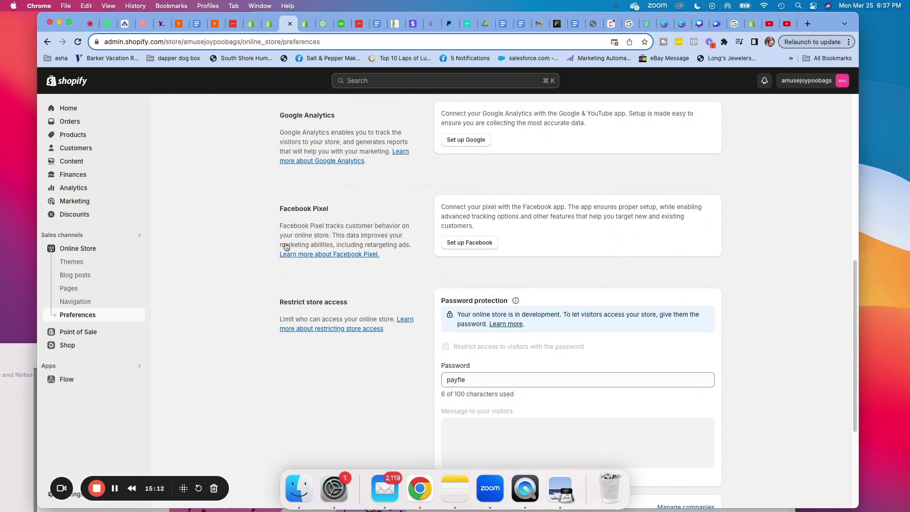
- Reopen the Dawn theme in the theme editor from the theme library and look over its Password template
{"action": "left_click", "coordinate": [73, 261]}
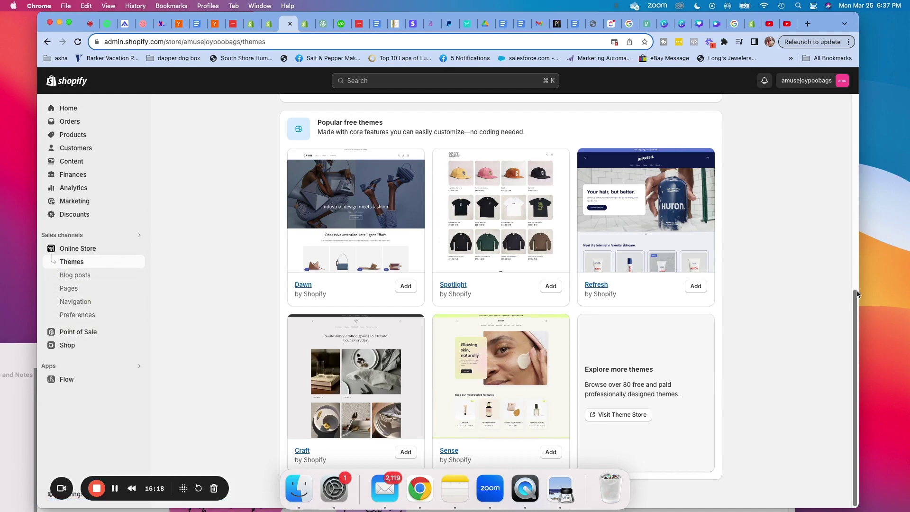
{"action": "left_click_drag", "start_coordinate": [857, 296], "coordinate": [857, 163]}
{"action": "scroll", "coordinate": [848, 112], "scroll_direction": "up", "scroll_amount": 1}
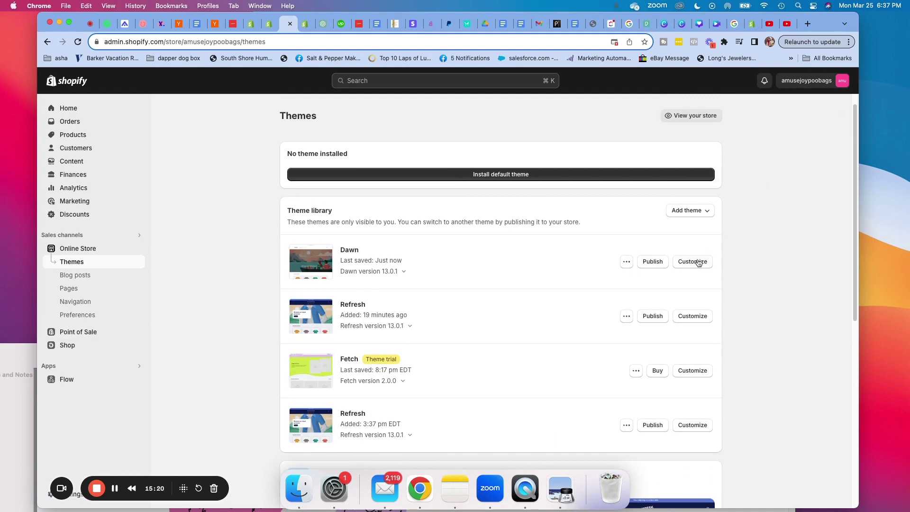
{"action": "left_click", "coordinate": [691, 262]}
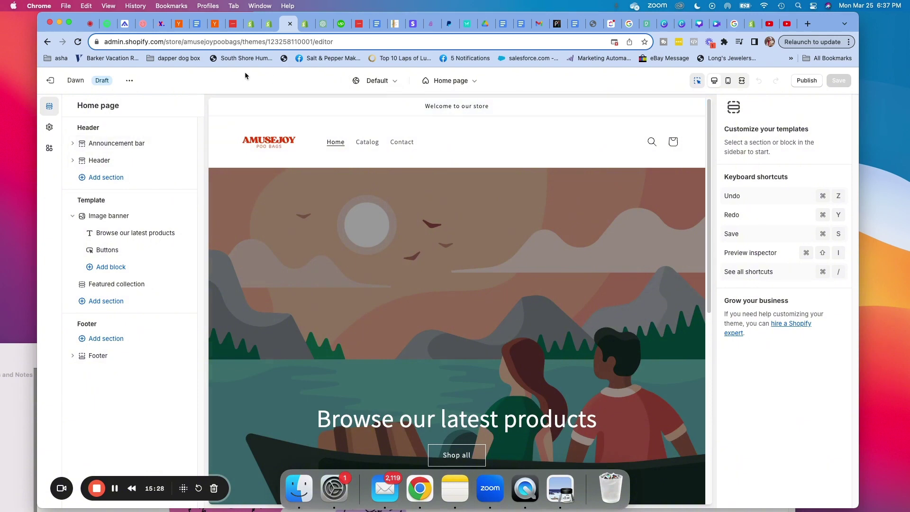
{"action": "left_click", "coordinate": [474, 85]}
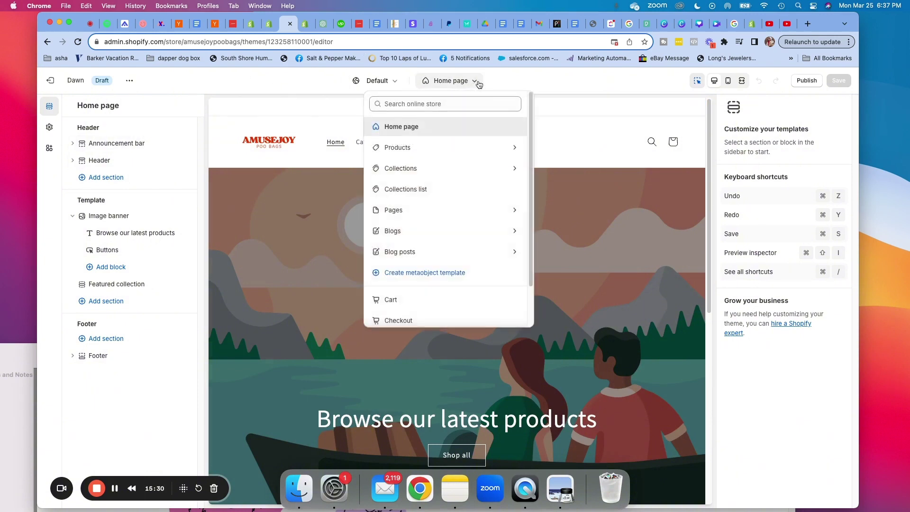
{"action": "left_click_drag", "start_coordinate": [530, 110], "coordinate": [535, 221]}
{"action": "left_click", "coordinate": [393, 314]}
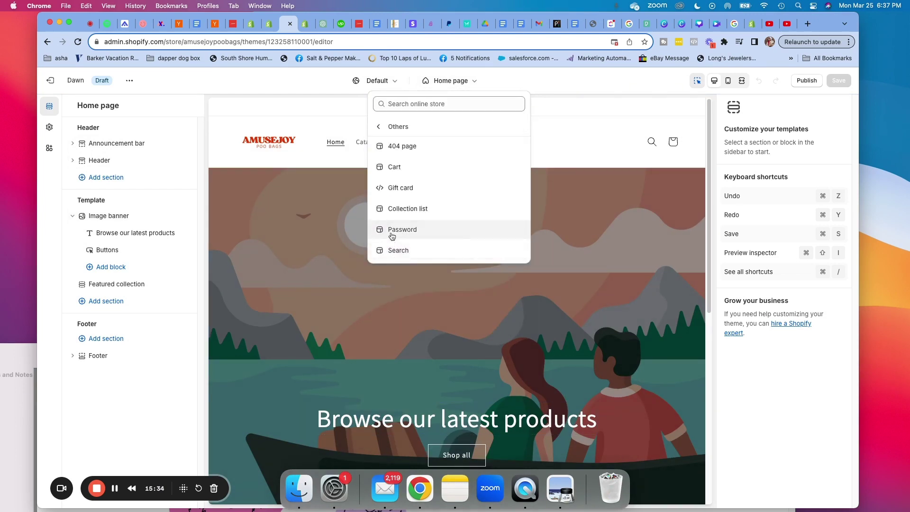
{"action": "left_click", "coordinate": [391, 232]}
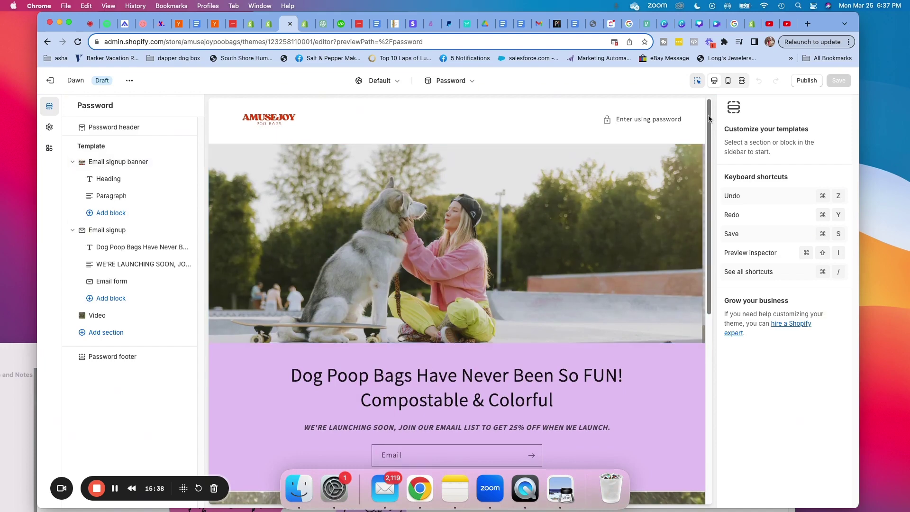
{"action": "scroll", "coordinate": [715, 124], "scroll_direction": "down", "scroll_amount": 10}
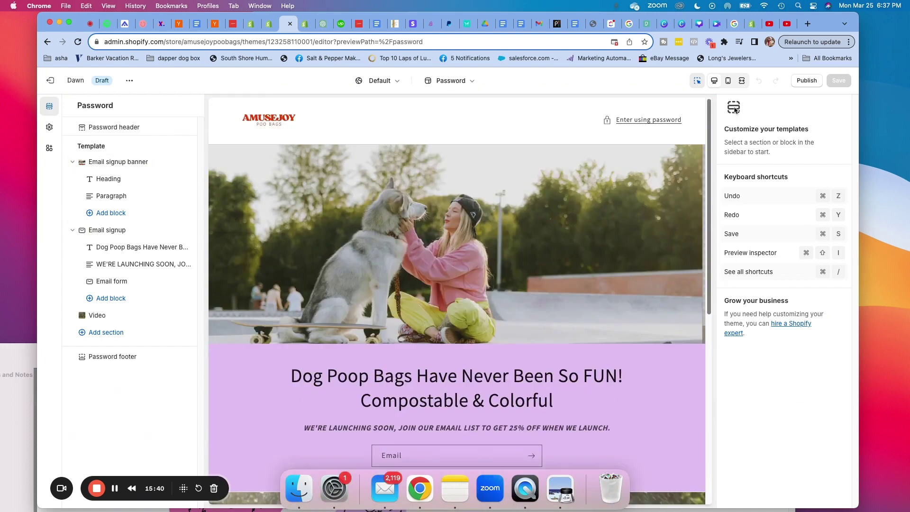
- Leave the Dawn editor and open the Password template of the Fetch trial theme for customization
{"action": "left_click", "coordinate": [50, 81]}
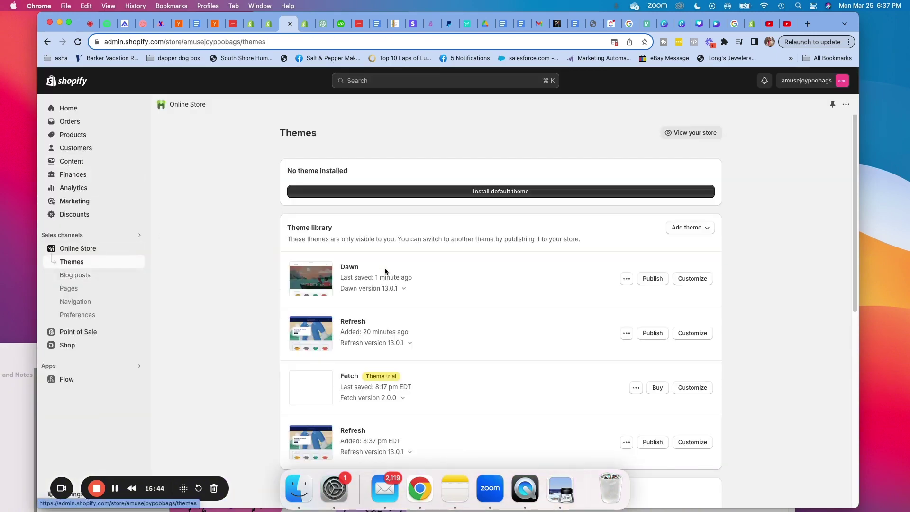
{"action": "left_click", "coordinate": [698, 391]}
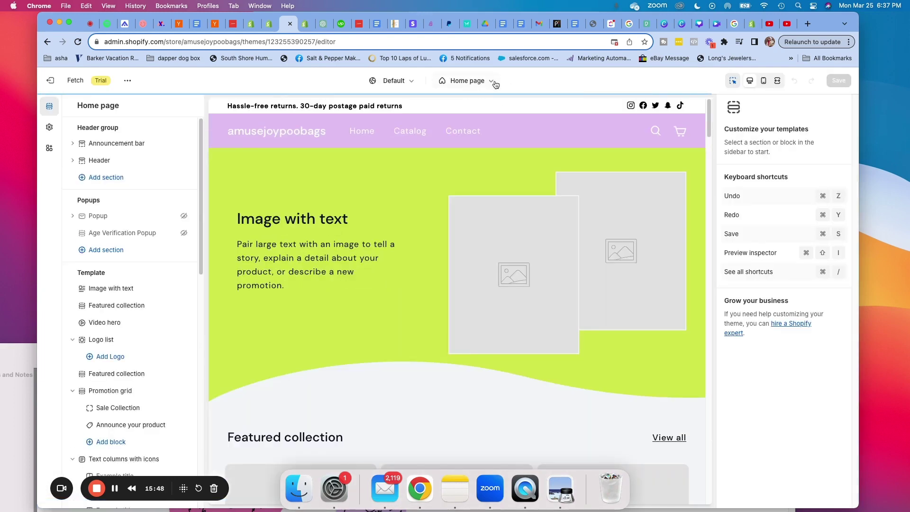
{"action": "left_click", "coordinate": [493, 83]}
{"action": "left_click_drag", "start_coordinate": [550, 111], "coordinate": [550, 190]}
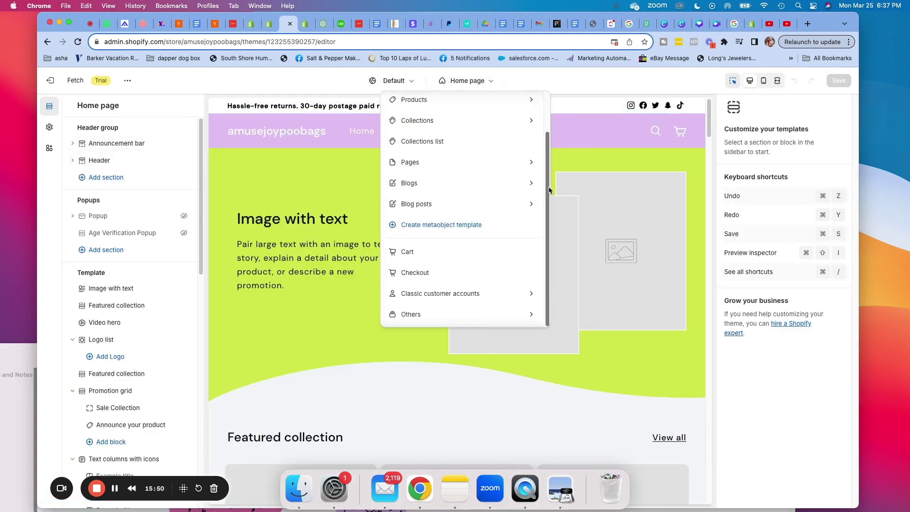
{"action": "left_click", "coordinate": [406, 315]}
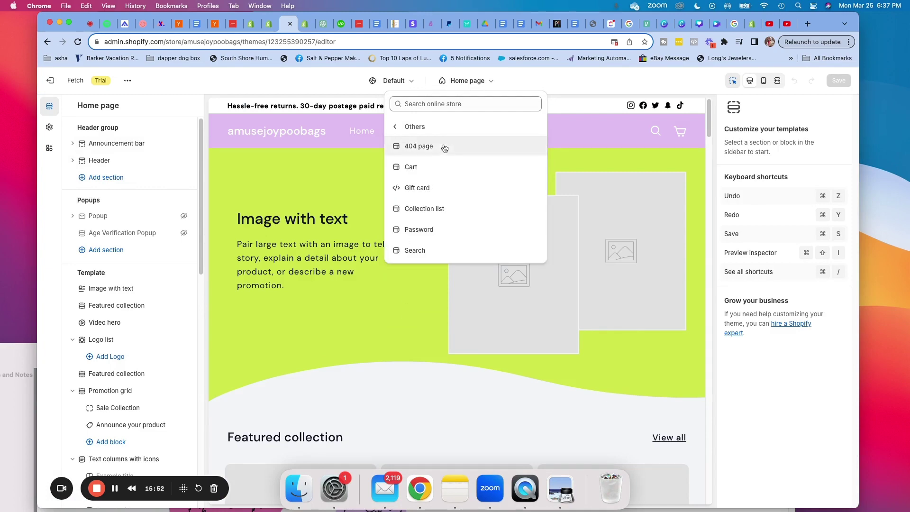
{"action": "left_click", "coordinate": [418, 229]}
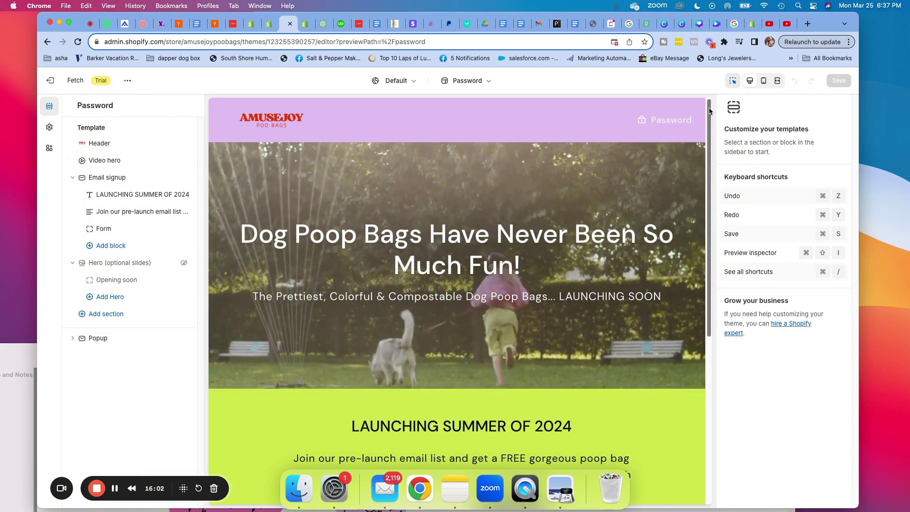
- Examine the Fetch password page's header, video hero and email signup sections in the preview
{"action": "mouse_move", "coordinate": [710, 110]}
{"action": "left_mouse_down"}
{"action": "mouse_move", "coordinate": [708, 246]}
{"action": "mouse_move", "coordinate": [706, 113]}
{"action": "left_mouse_up"}
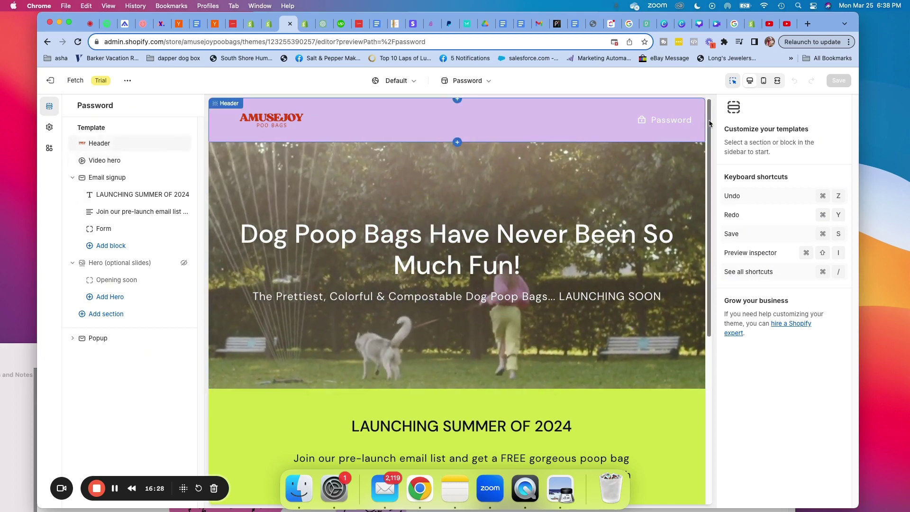
{"action": "scroll", "coordinate": [705, 142], "scroll_direction": "down", "scroll_amount": 3}
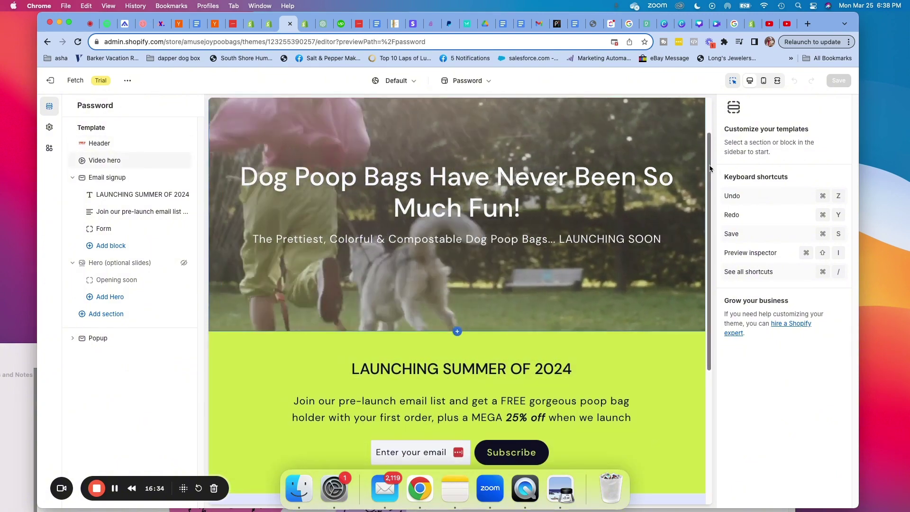
{"action": "scroll", "coordinate": [700, 161], "scroll_direction": "up", "scroll_amount": 3}
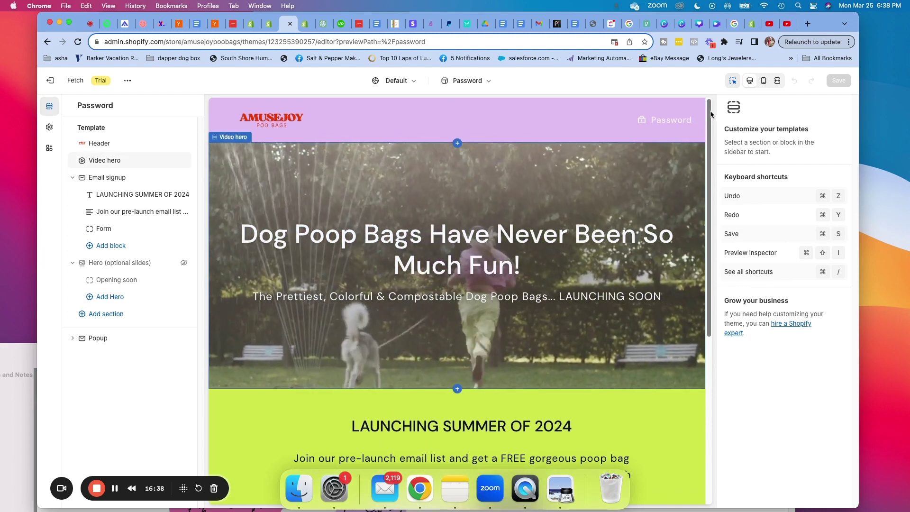
{"action": "scroll", "coordinate": [714, 163], "scroll_direction": "down", "scroll_amount": 2}
{"action": "scroll", "coordinate": [714, 163], "scroll_direction": "down", "scroll_amount": 2}
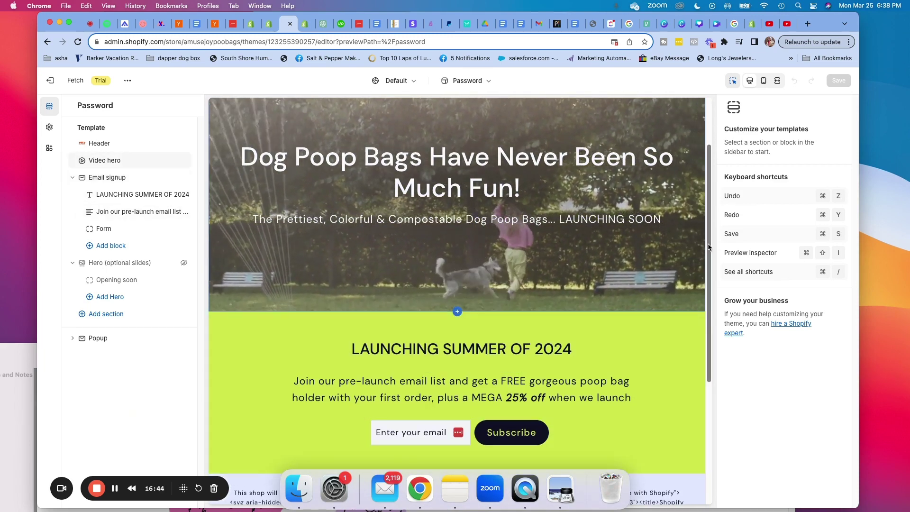
{"action": "scroll", "coordinate": [708, 170], "scroll_direction": "up", "scroll_amount": 4}
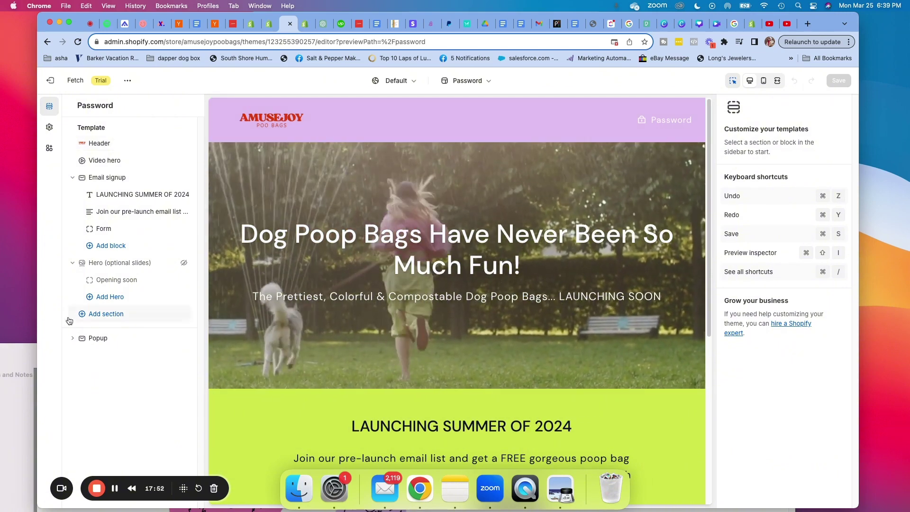
{"action": "left_click", "coordinate": [97, 488]}
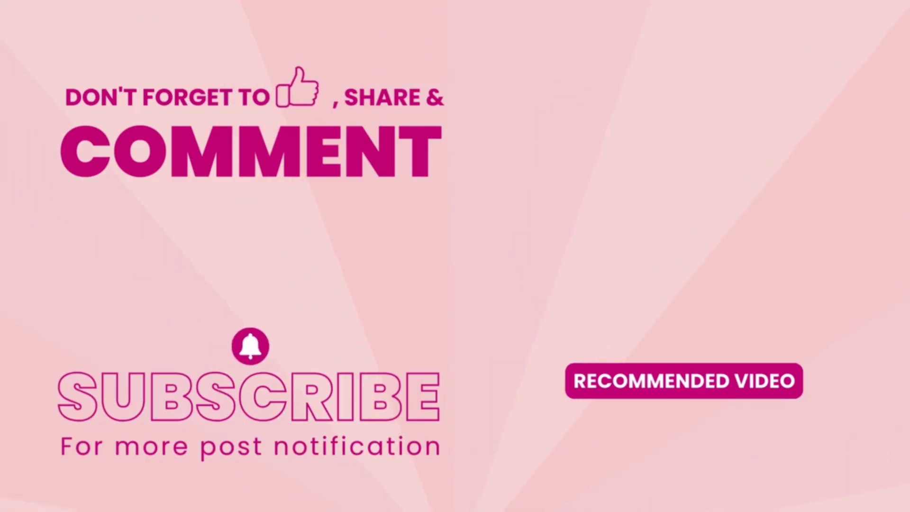